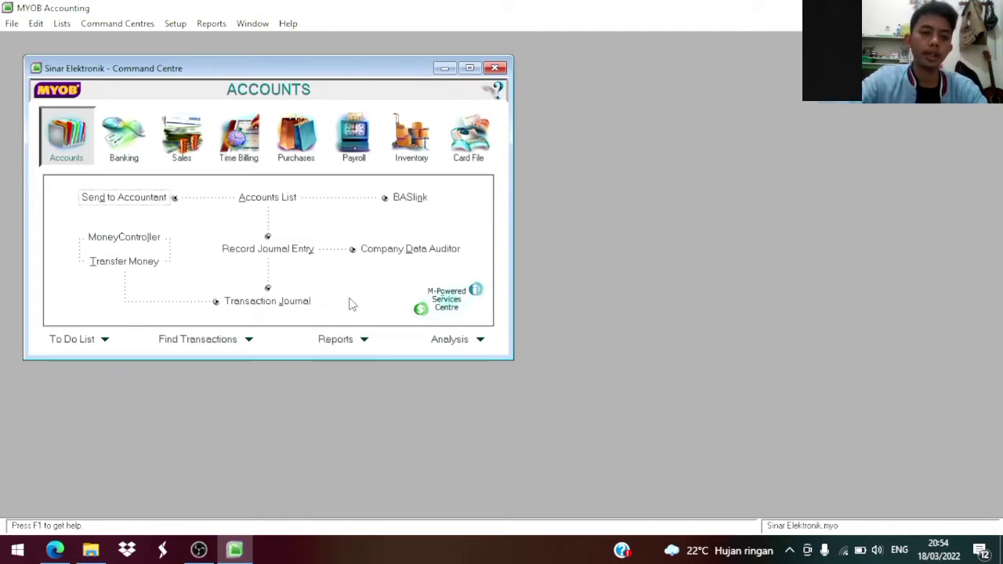
Open the accounts list in a maximised window and delete the Investment Account.
click(267, 197)
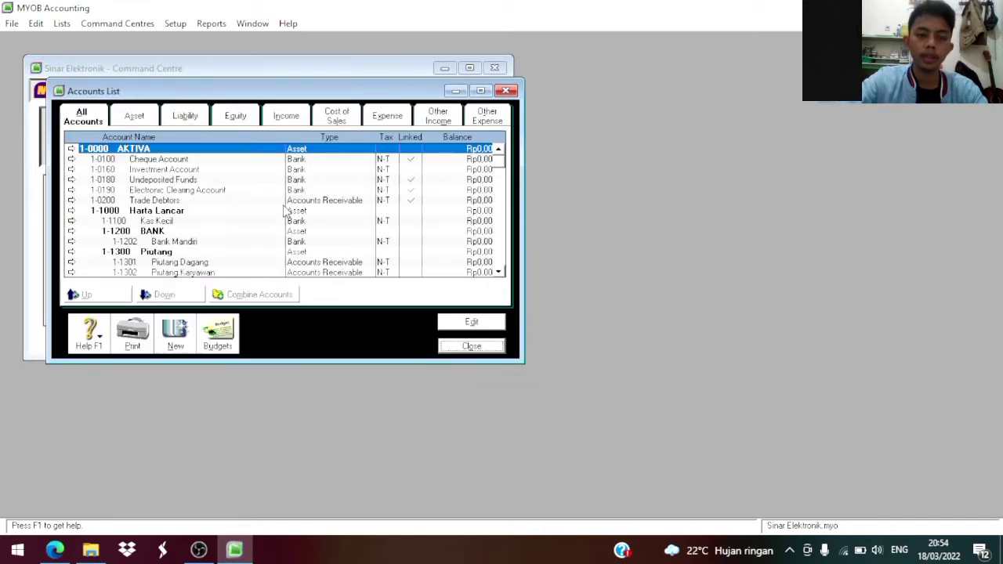
double_click(342, 93)
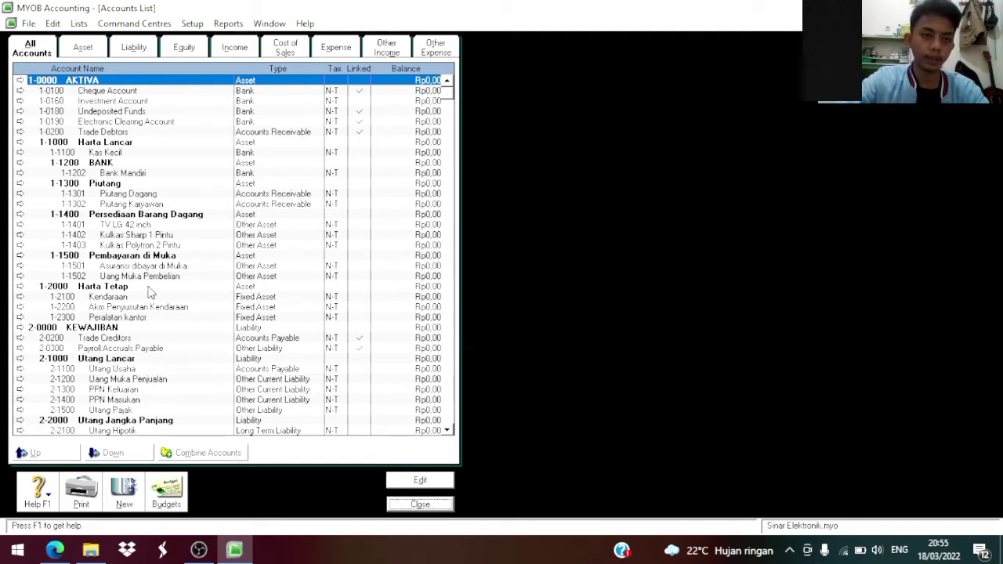
double_click(218, 101)
right_click(65, 206)
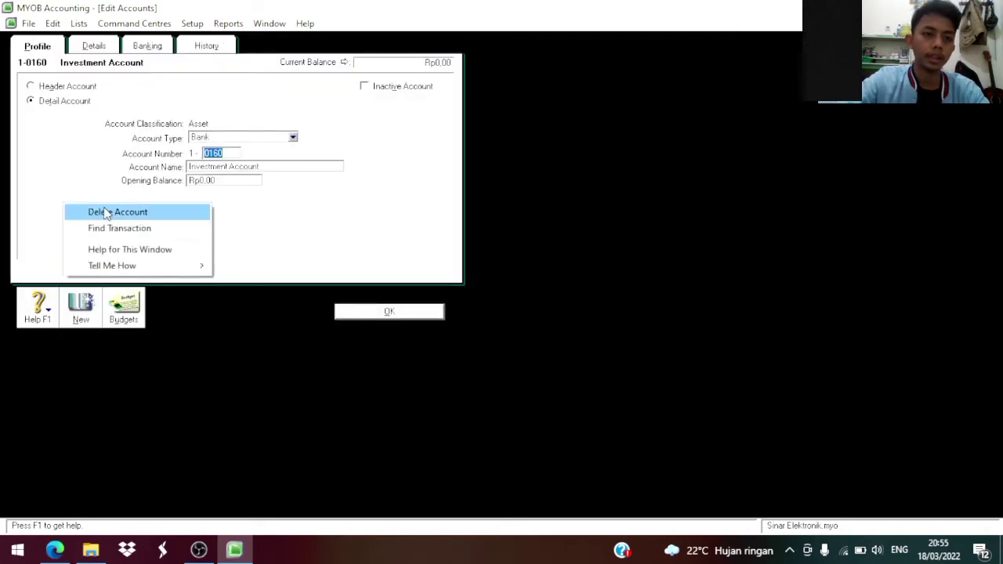
click(106, 213)
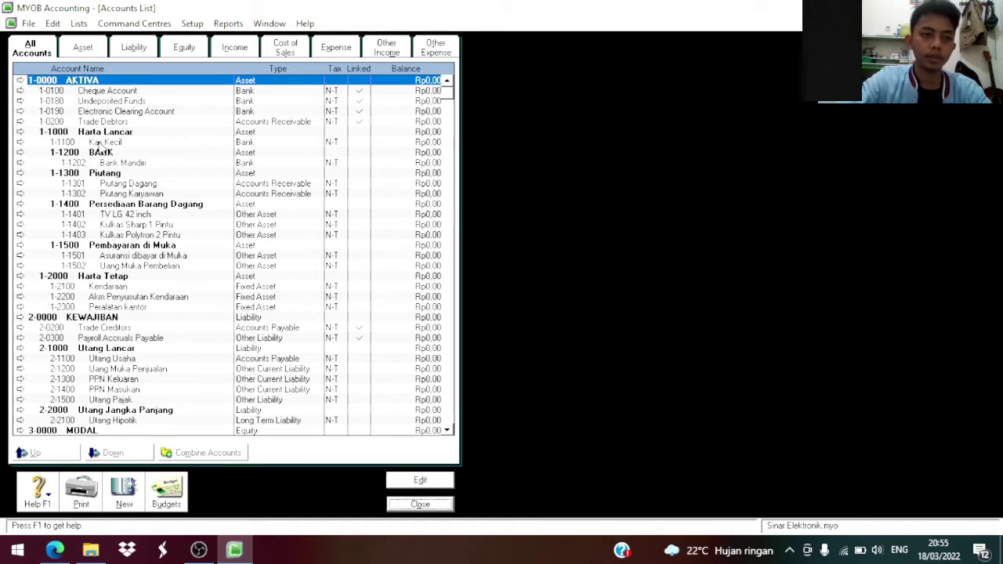
Delete the existing Kas Kecil account under Harta Lancar.
right_click(101, 143)
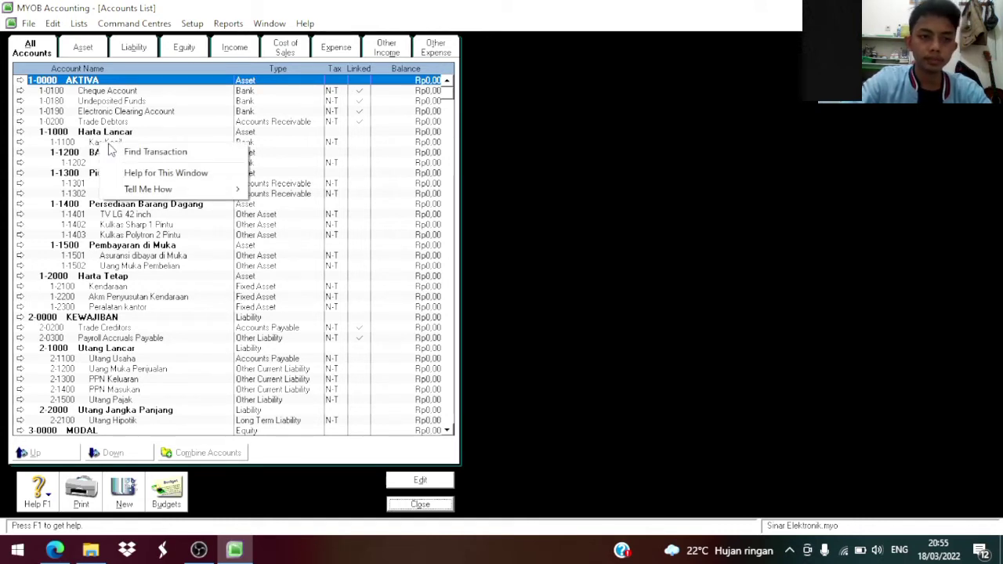
click(83, 148)
double_click(83, 148)
right_click(83, 148)
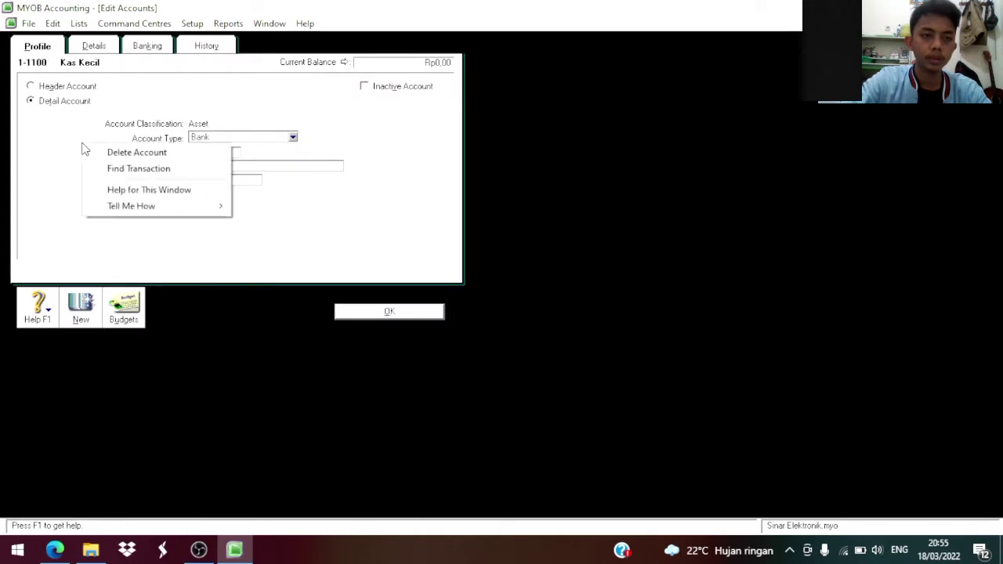
click(130, 154)
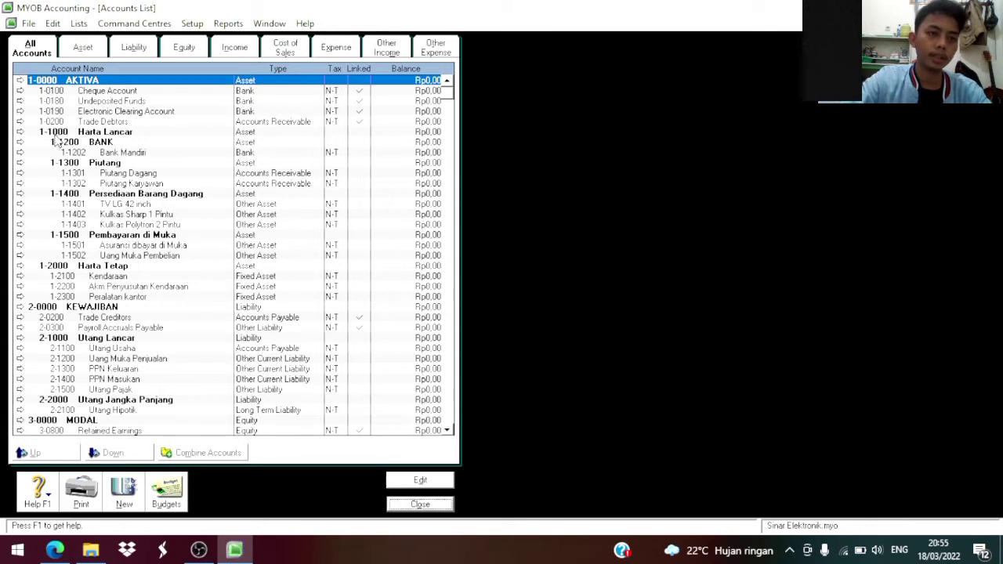
Change the Cheque Account's code to 1-1100 and rename it Kas Kecil.
double_click(100, 93)
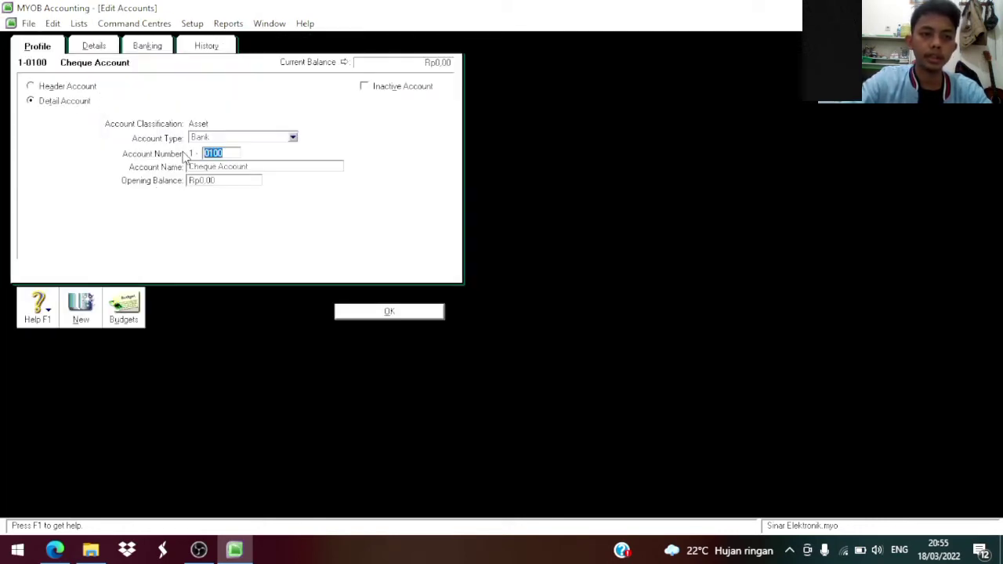
key(BackSpace)
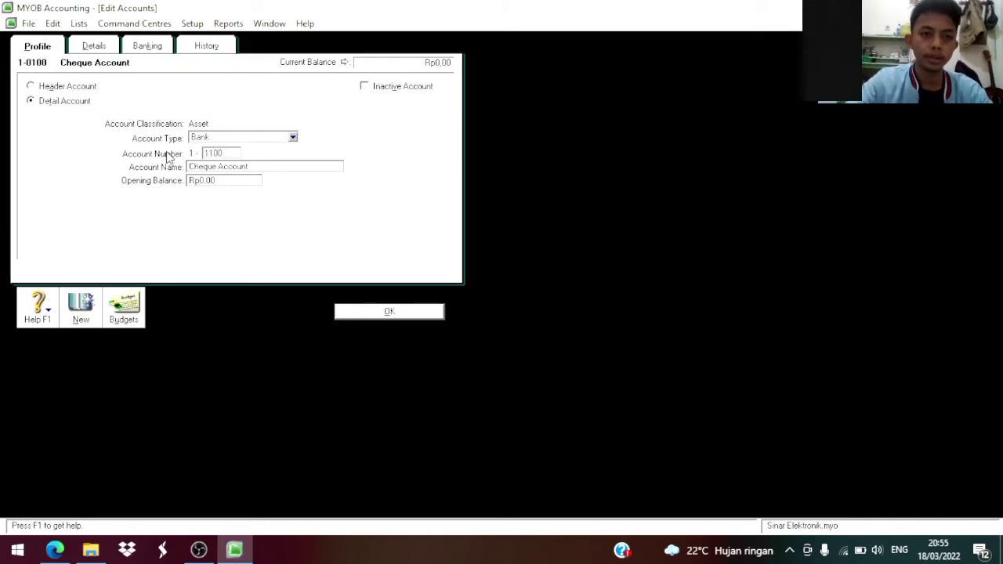
key(Tab)
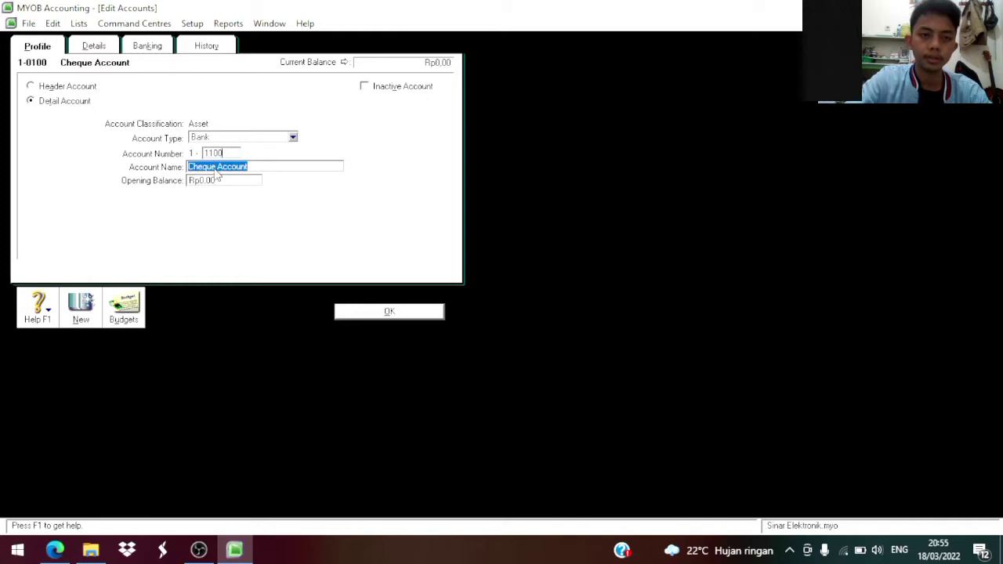
key(BackSpace)
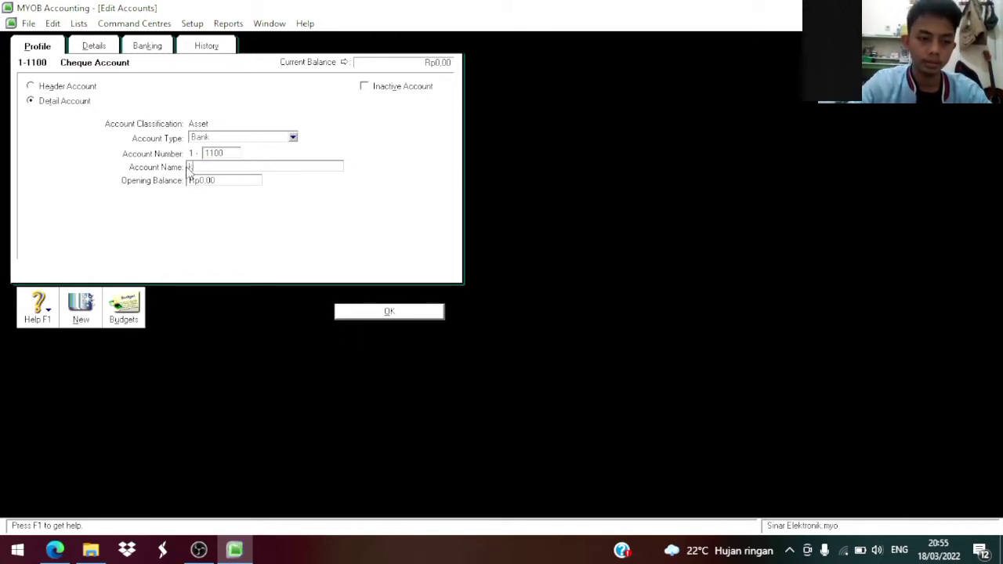
text(Kas K)
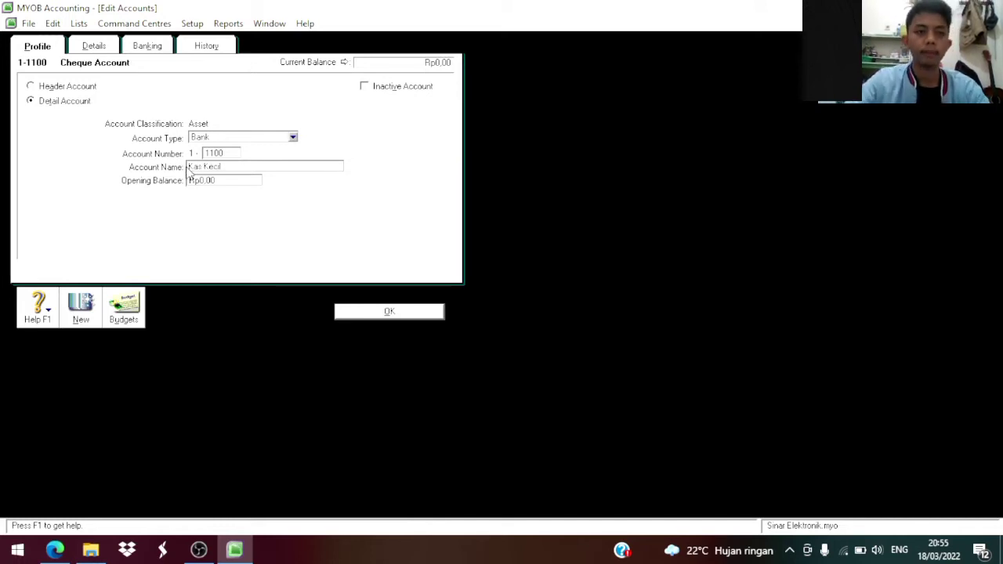
text(ecil)
click(388, 311)
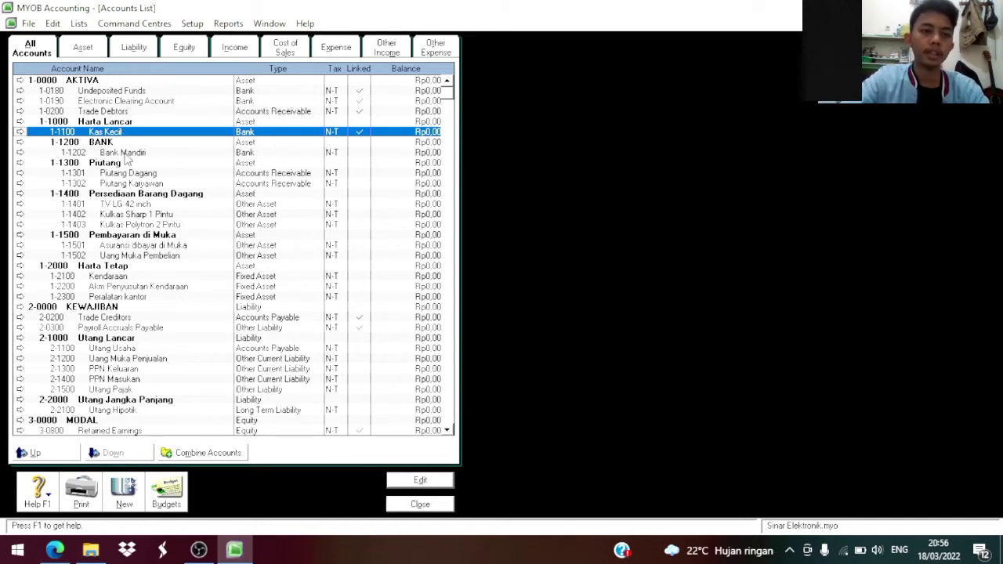
Delete the existing Bank Mandiri account under the BANK header.
click(117, 93)
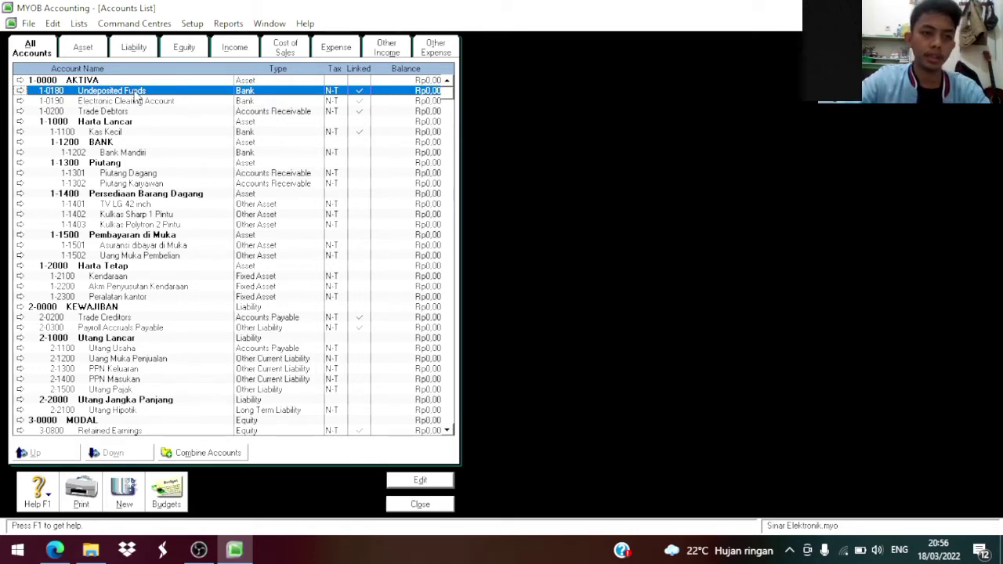
double_click(104, 154)
right_click(92, 194)
click(125, 198)
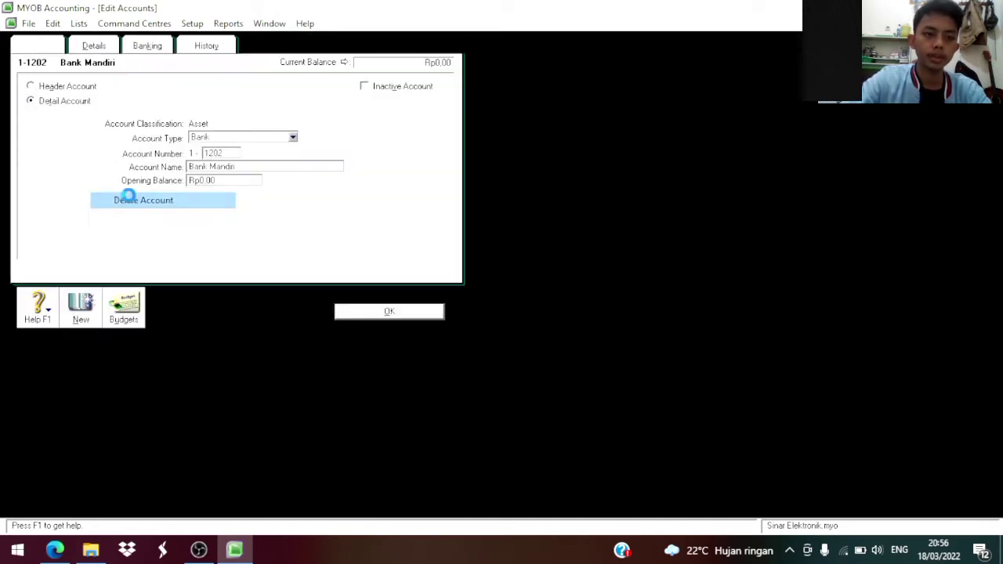
Change the Undeposited Funds account's code to 1-1202 and rename it Bank Mandiri.
click(113, 93)
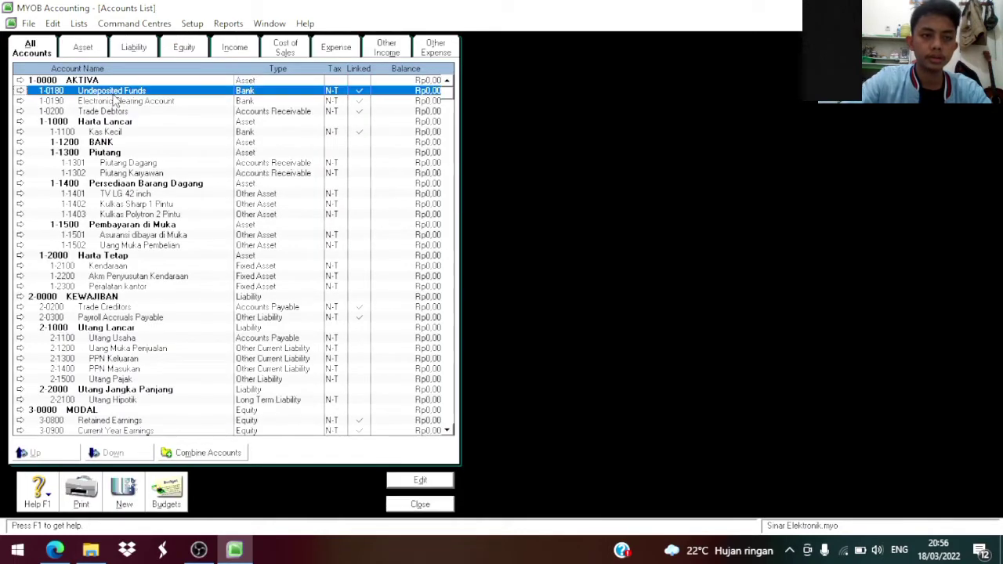
double_click(114, 94)
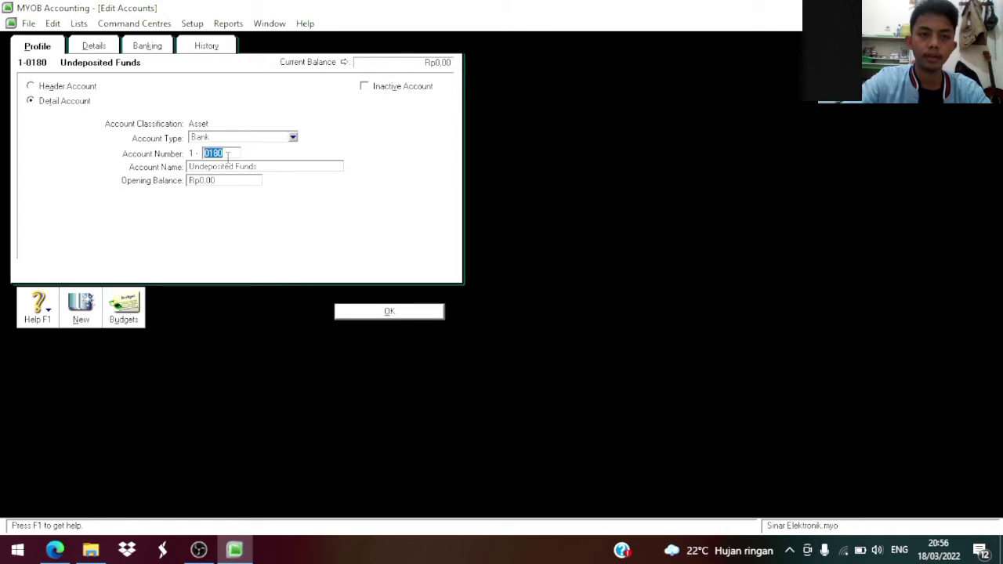
key(BackSpace)
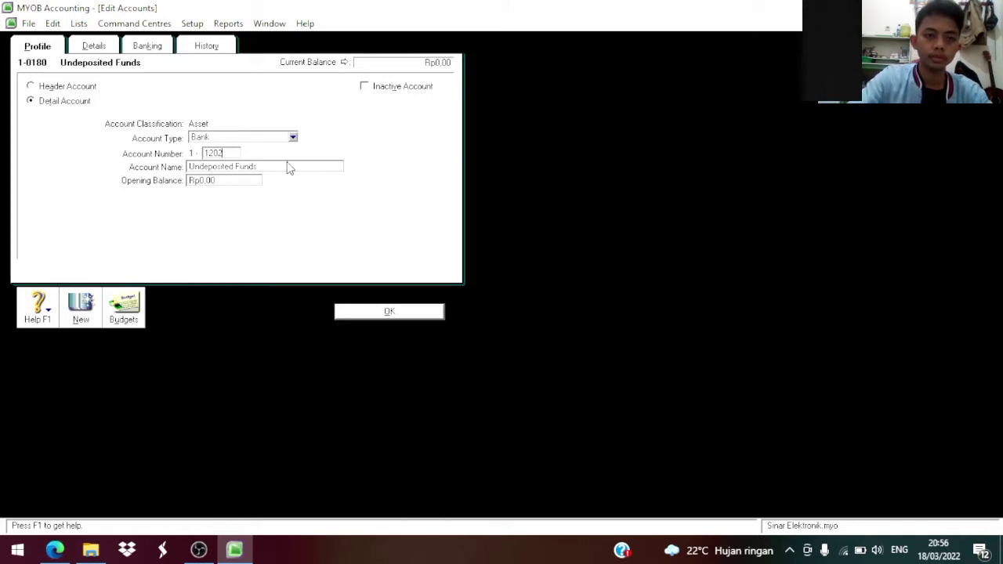
key(Tab)
key(BackSpace)
text(Ba)
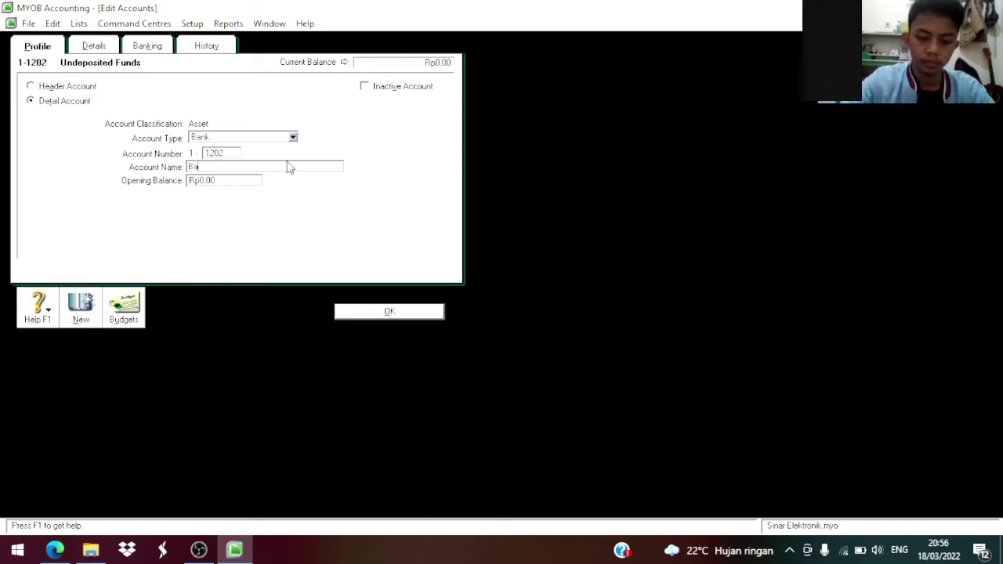
text(nk Mandiri)
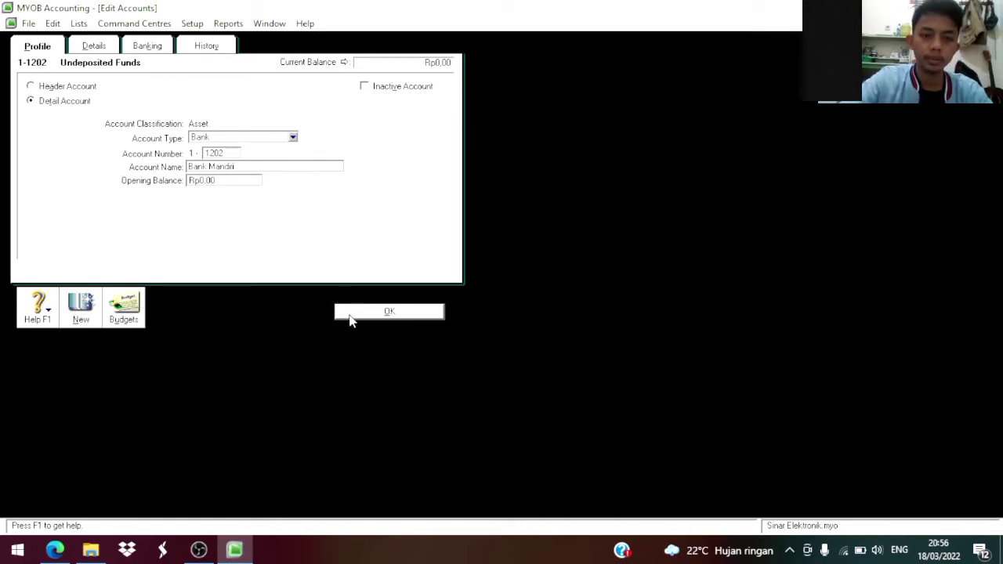
click(350, 316)
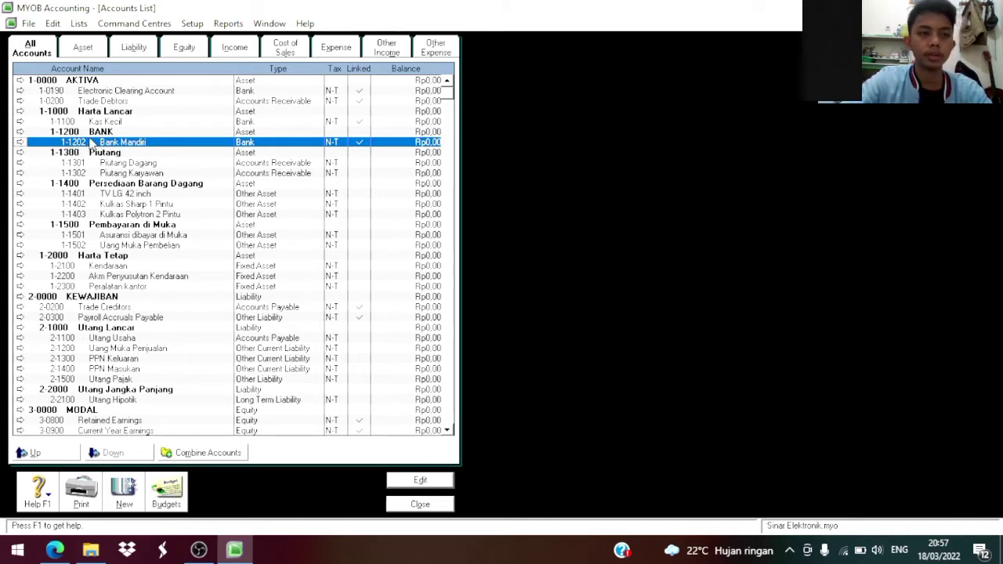
Change the Electronic Clearing Account's code to 1-1201 and rename it Bank BRI.
double_click(122, 92)
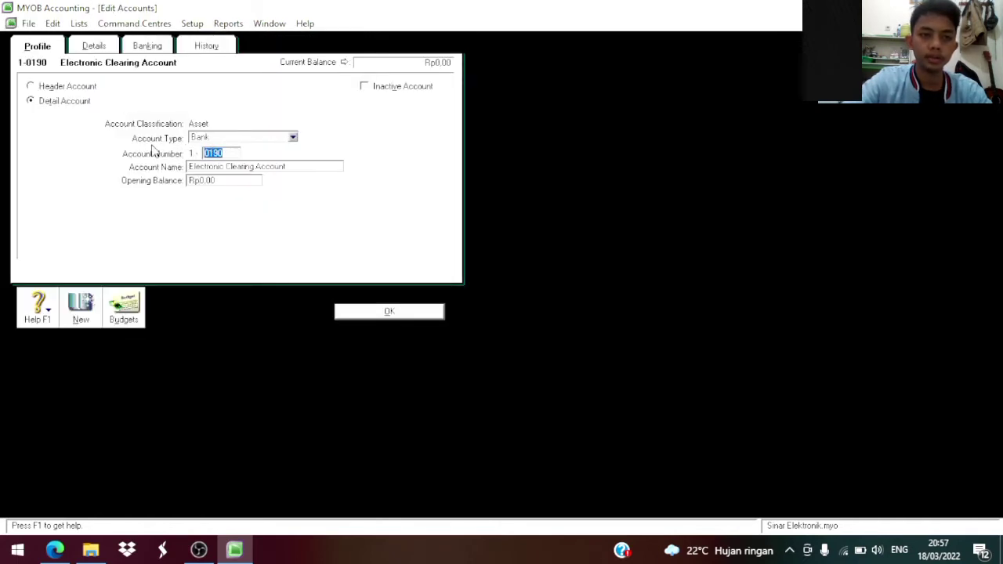
key(BackSpace)
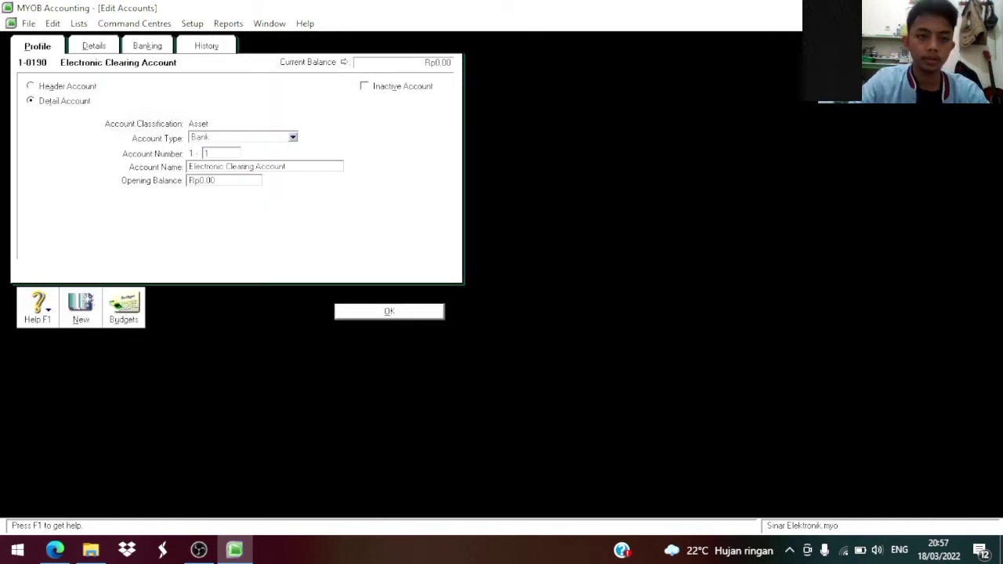
text(1201)
key(Tab)
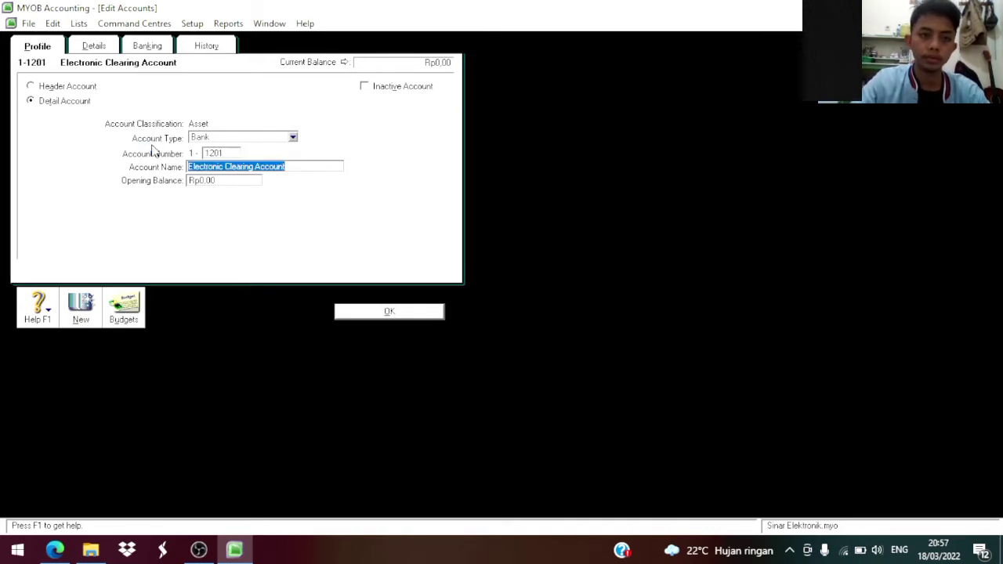
key(BackSpace)
text(Bank BRI)
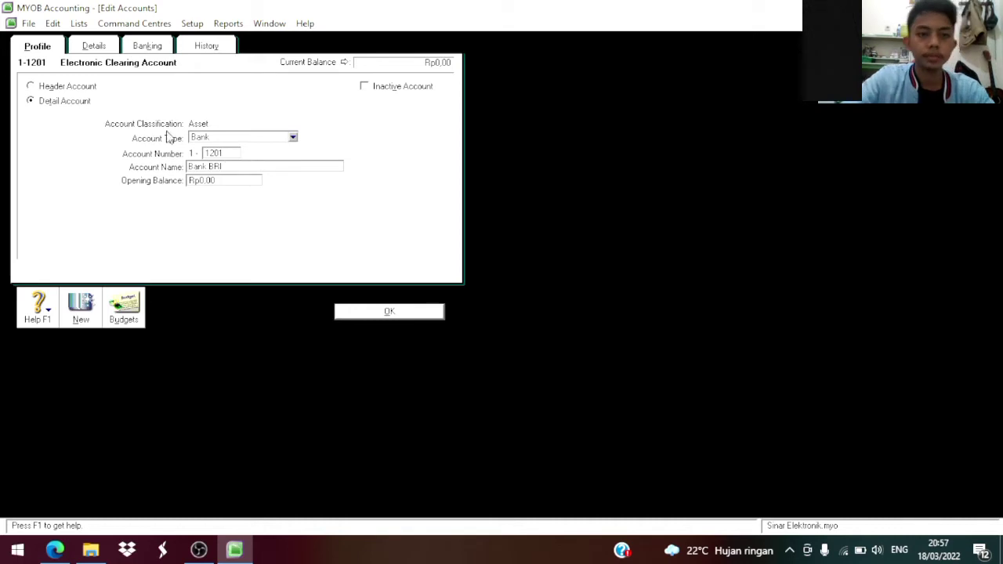
click(403, 315)
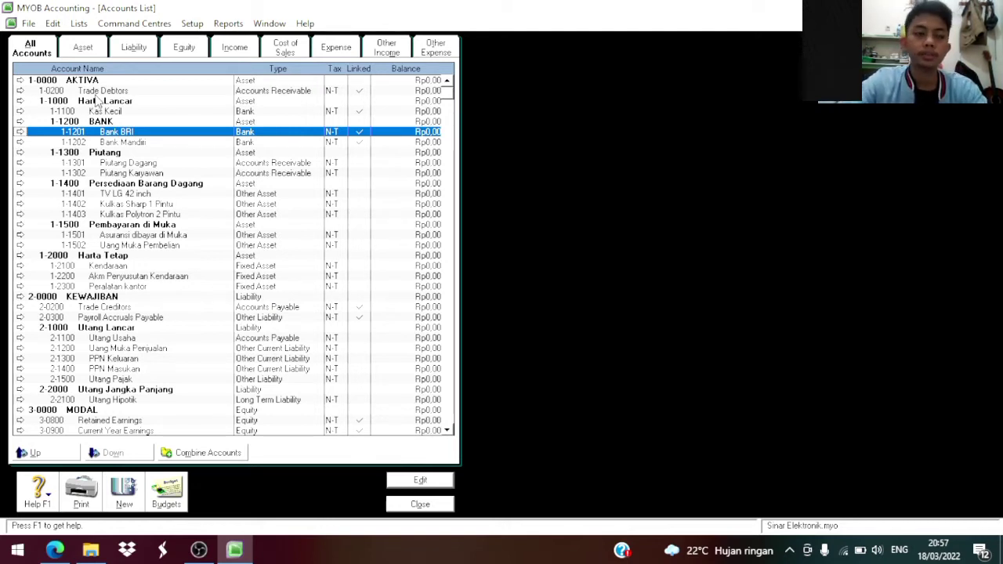
Delete the existing Piutang Dagang account under the Piutang header.
click(98, 163)
right_click(97, 163)
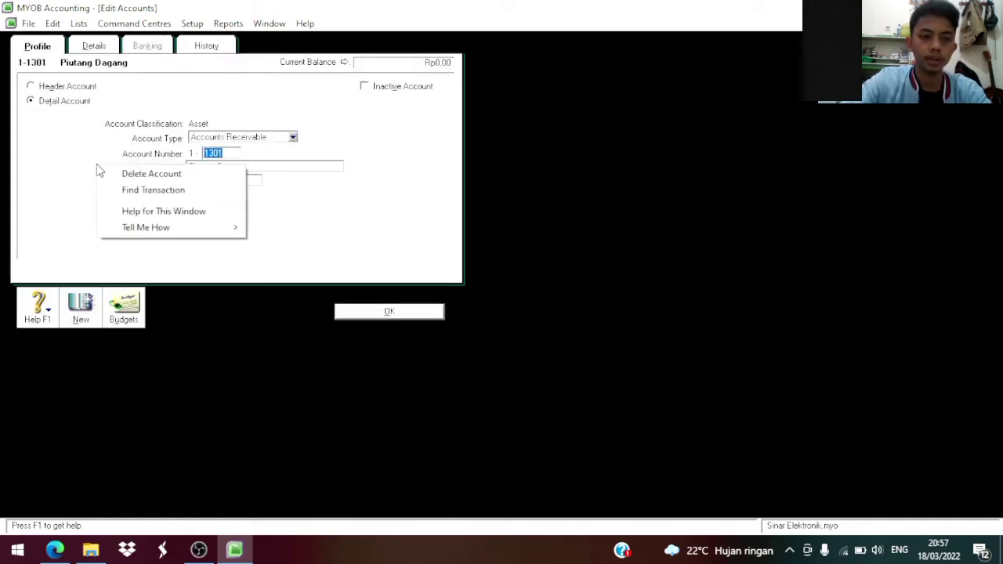
click(129, 173)
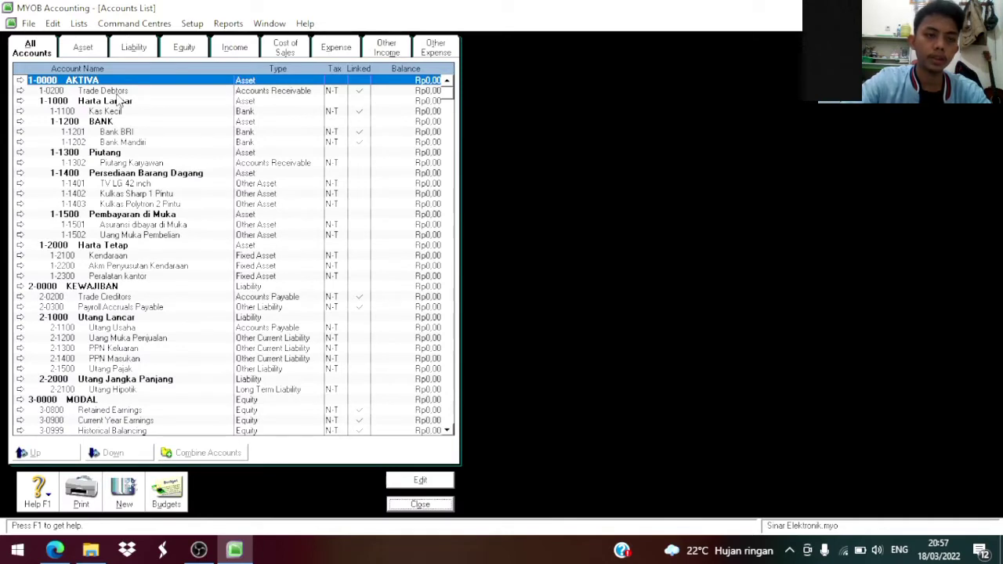
Change the Trade Debtors account's code to 1-1301 and rename it Piutang Dagang.
double_click(116, 92)
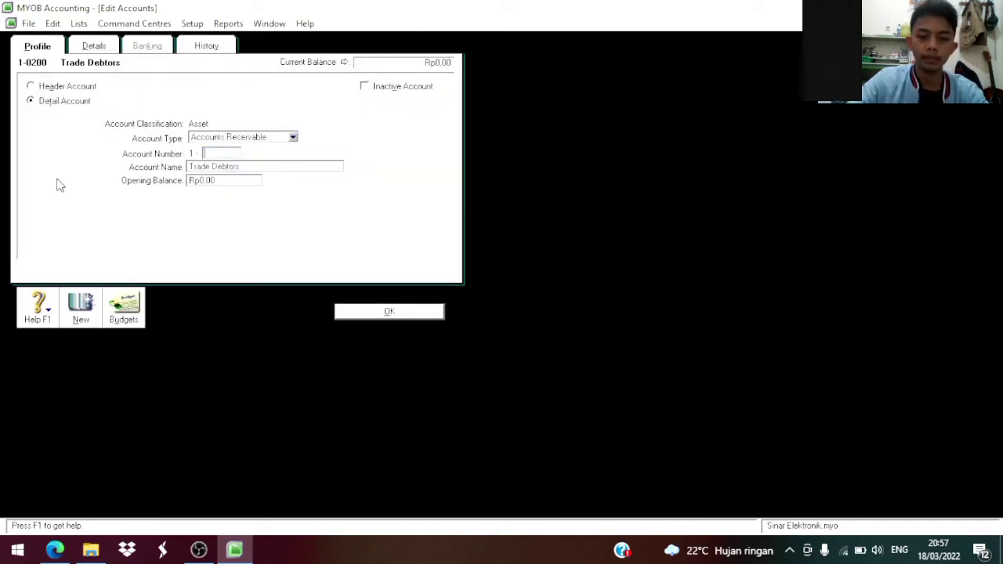
text(130)
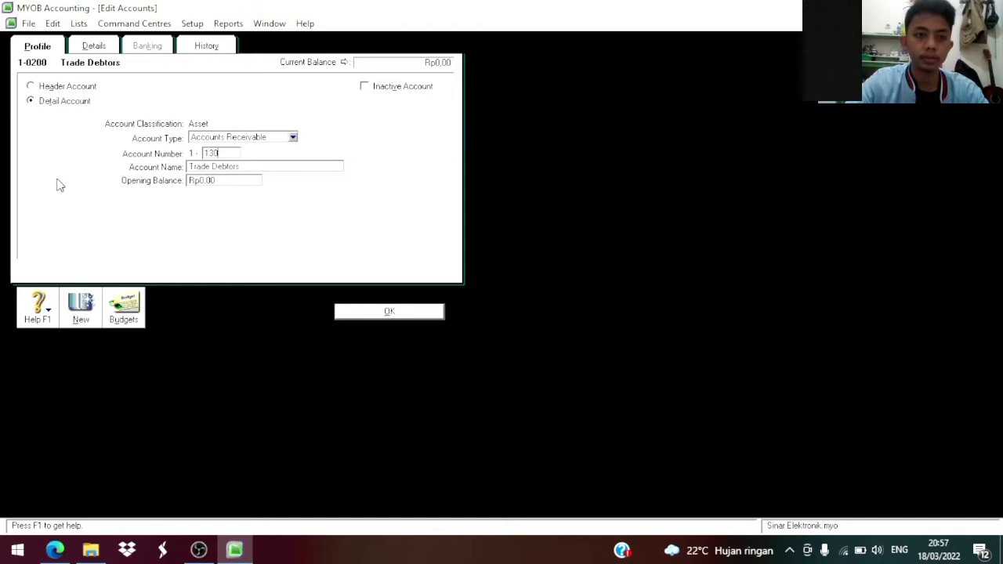
text(1)
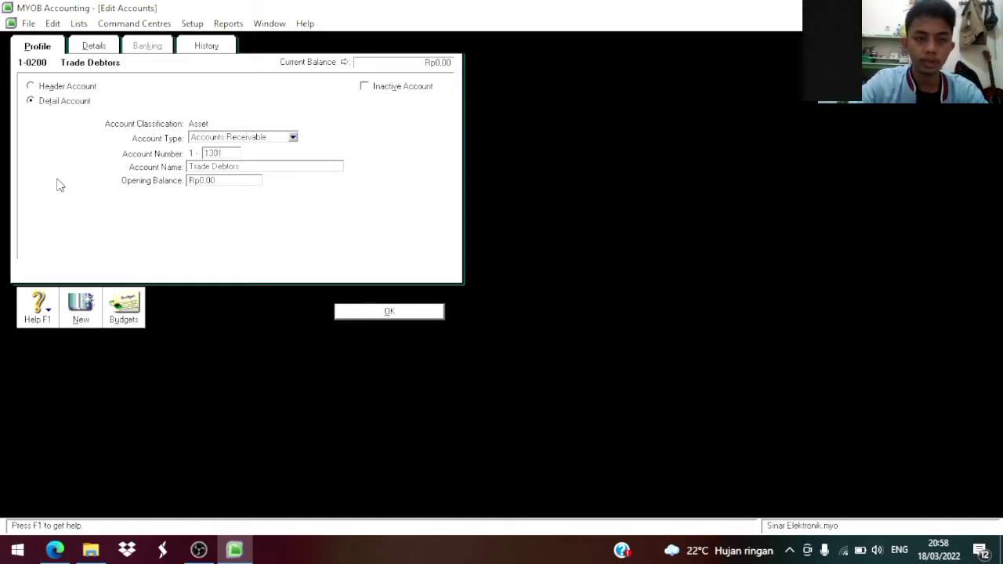
key(Tab)
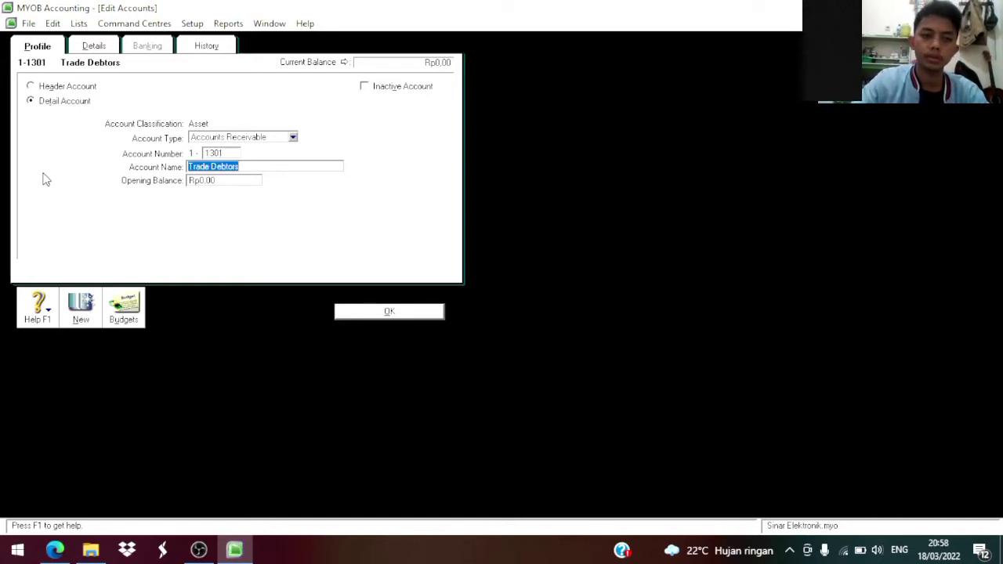
key(BackSpace)
text(Piu)
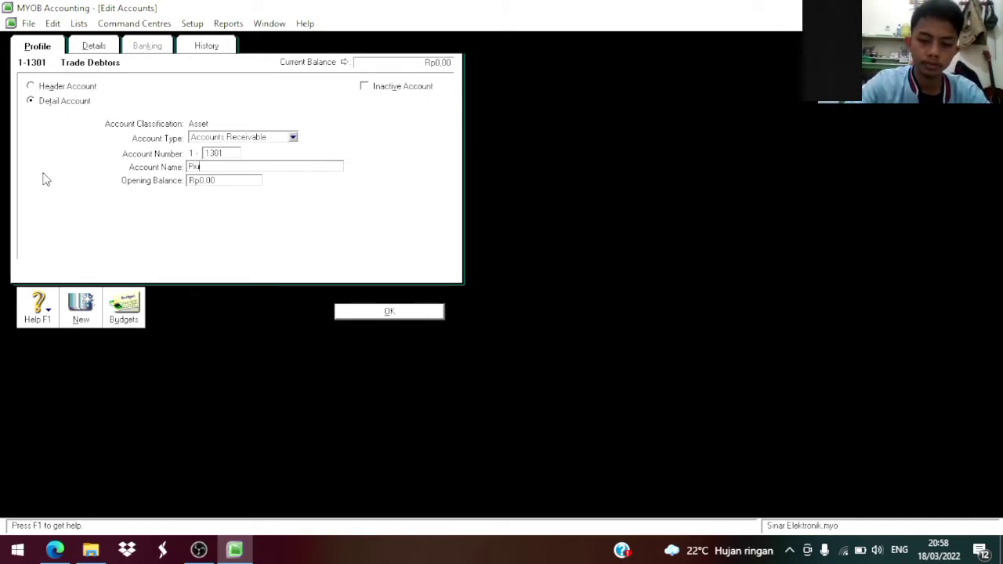
text(tang Daga)
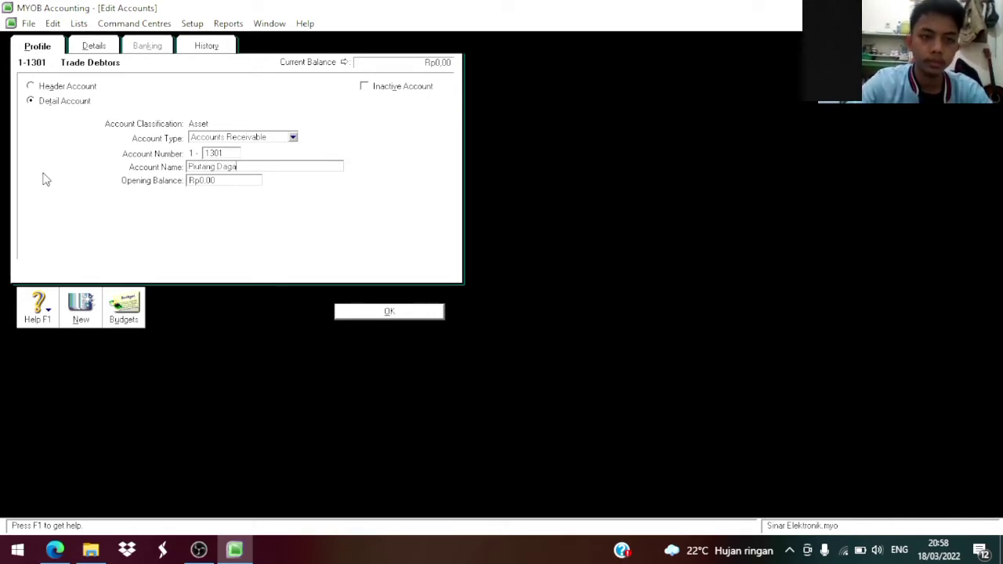
text(ng)
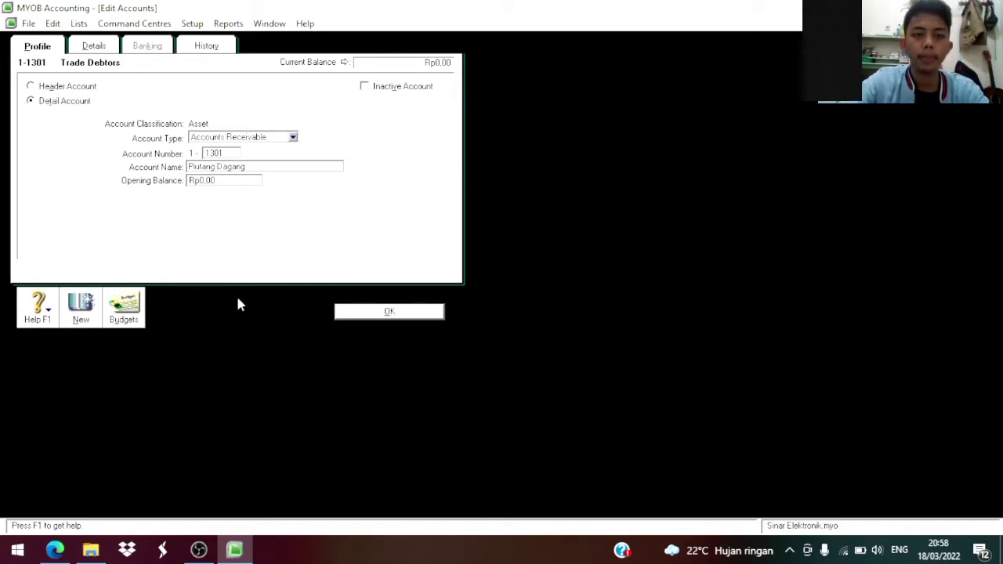
click(387, 312)
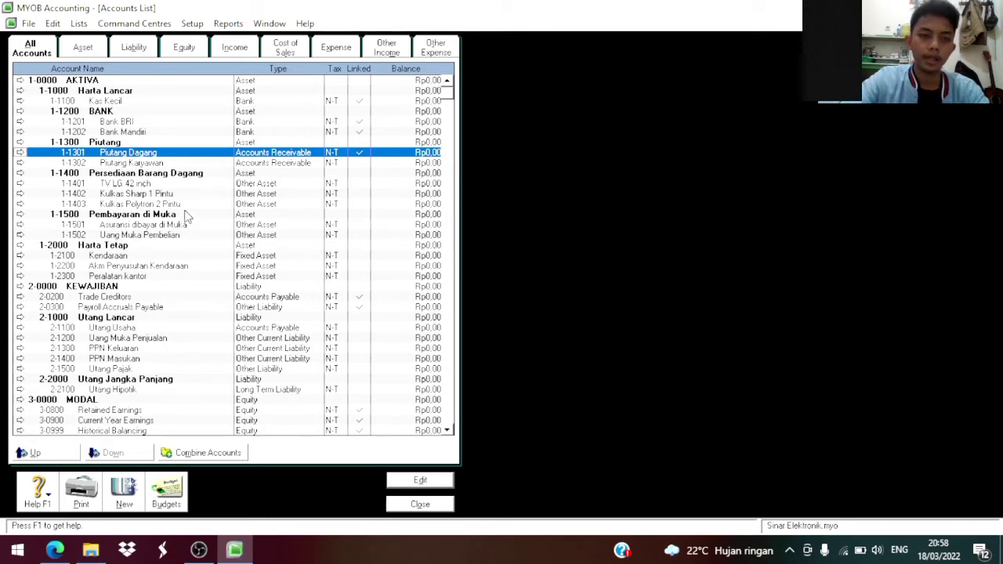
Delete the existing Utang Usaha account under the Utang Lancar header.
scroll(187, 216, down, 1)
scroll(185, 217, up, 1)
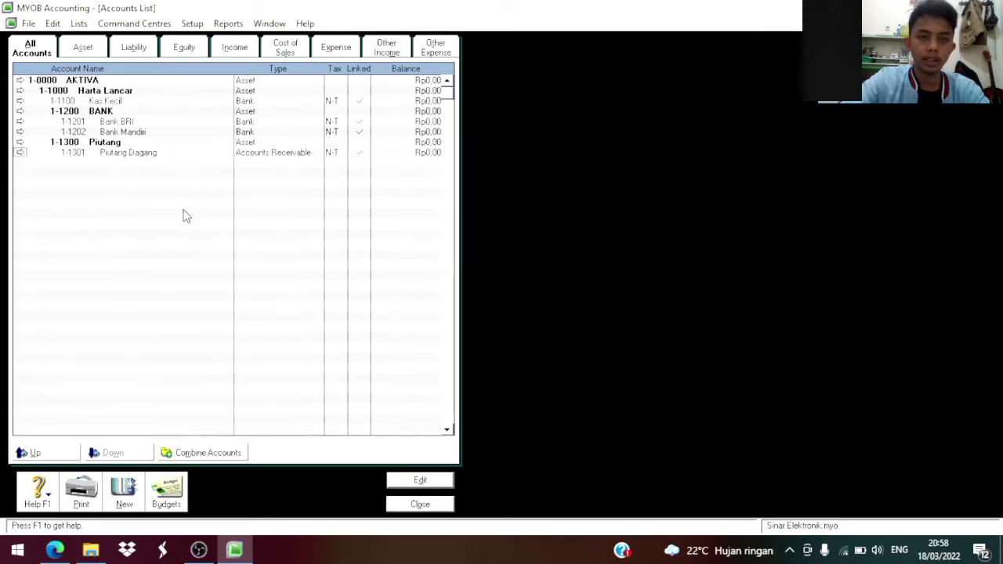
scroll(304, 184, down, 1)
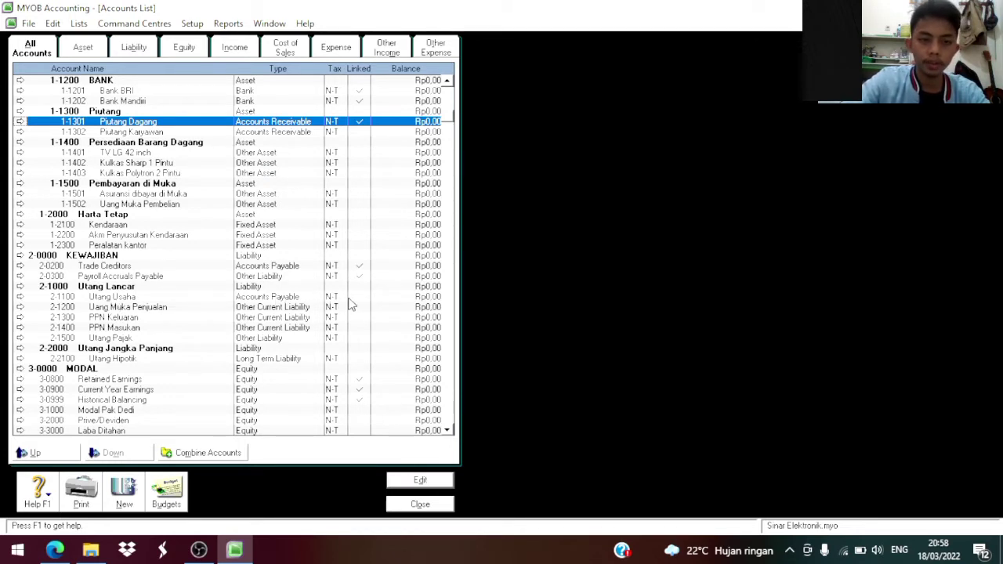
double_click(119, 298)
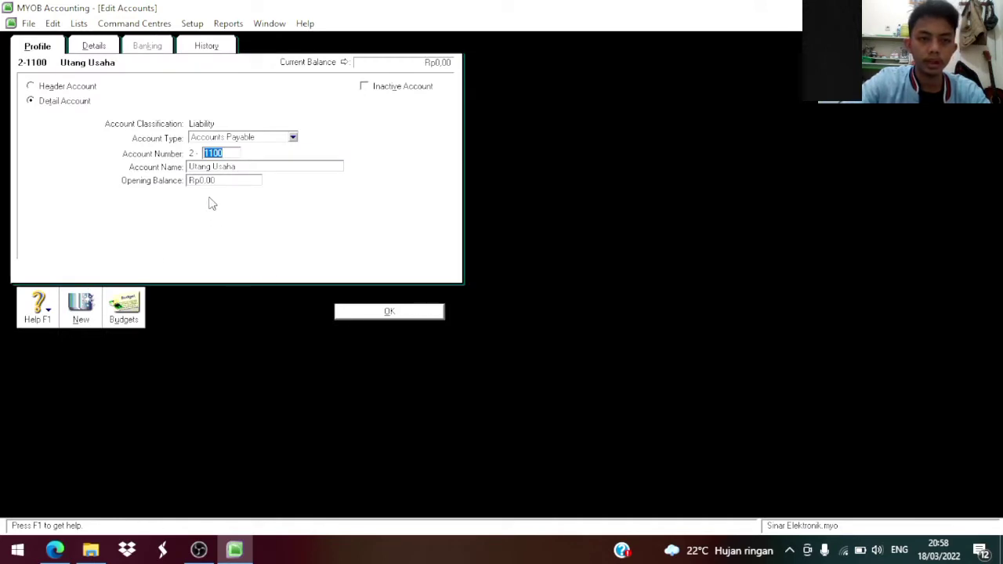
right_click(108, 220)
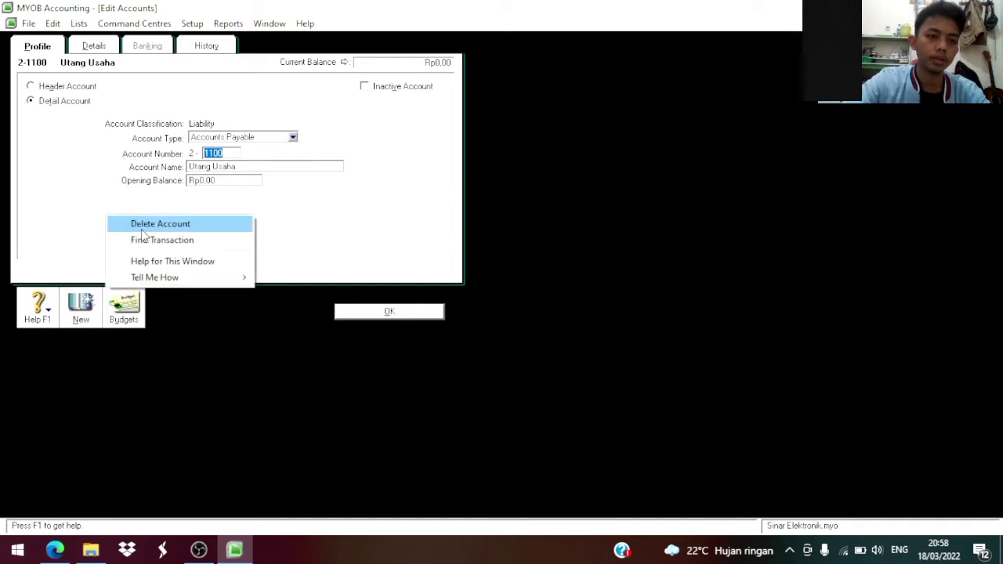
click(148, 225)
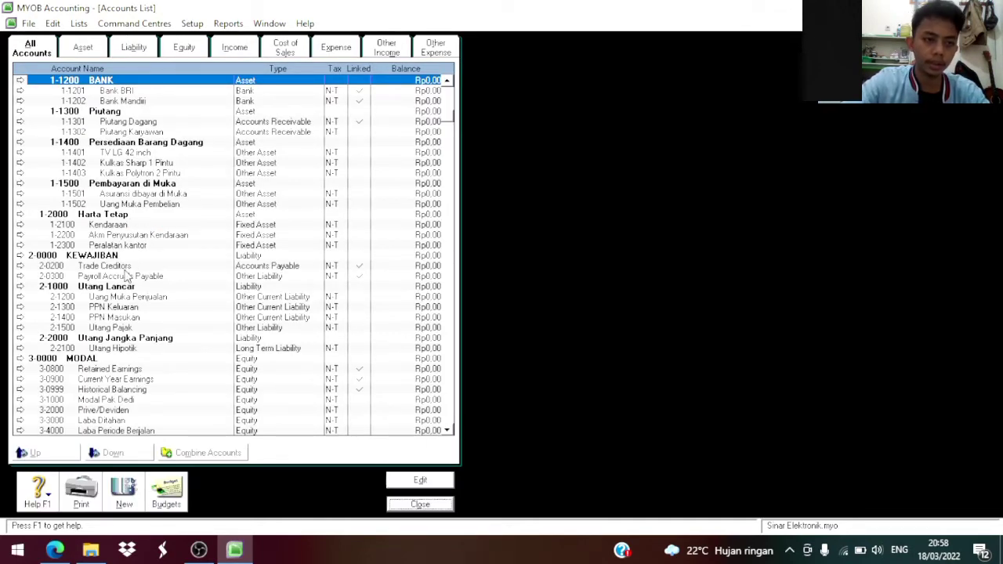
Change the Trade Creditors account's code to 2-1100 and rename it Utang Usaha.
click(123, 268)
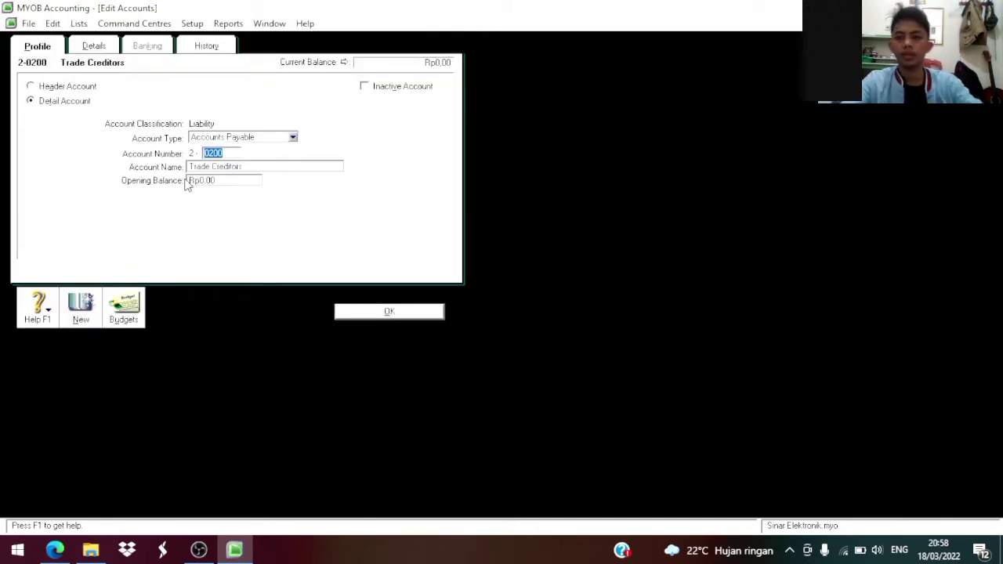
key(BackSpace)
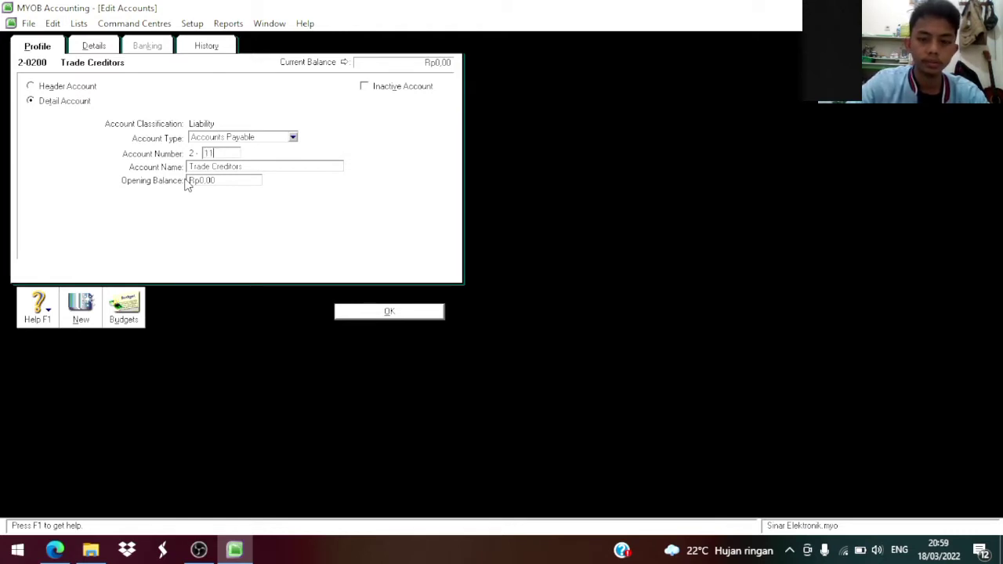
text(1100)
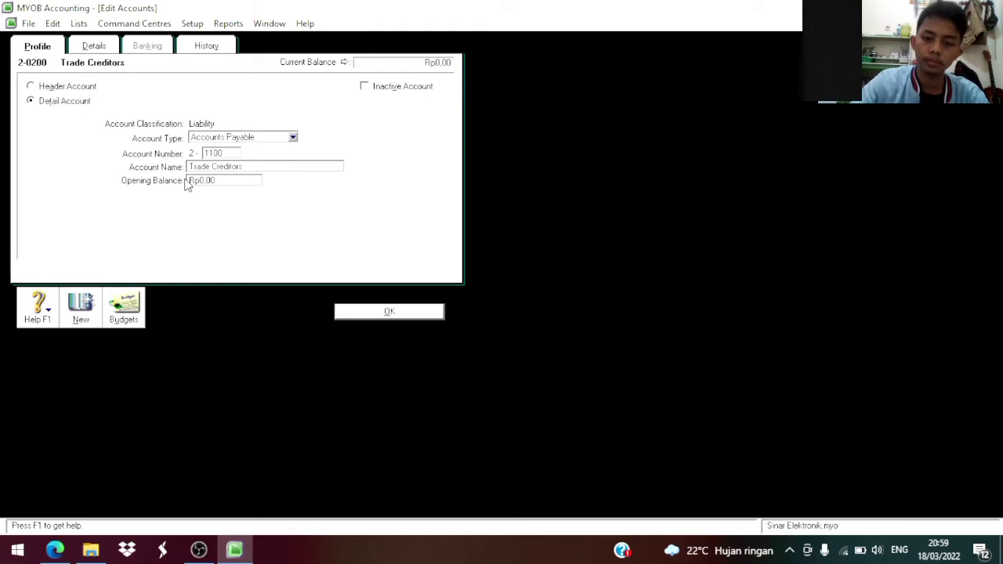
key(Tab)
key(BackSpace)
text(Utang Usaha)
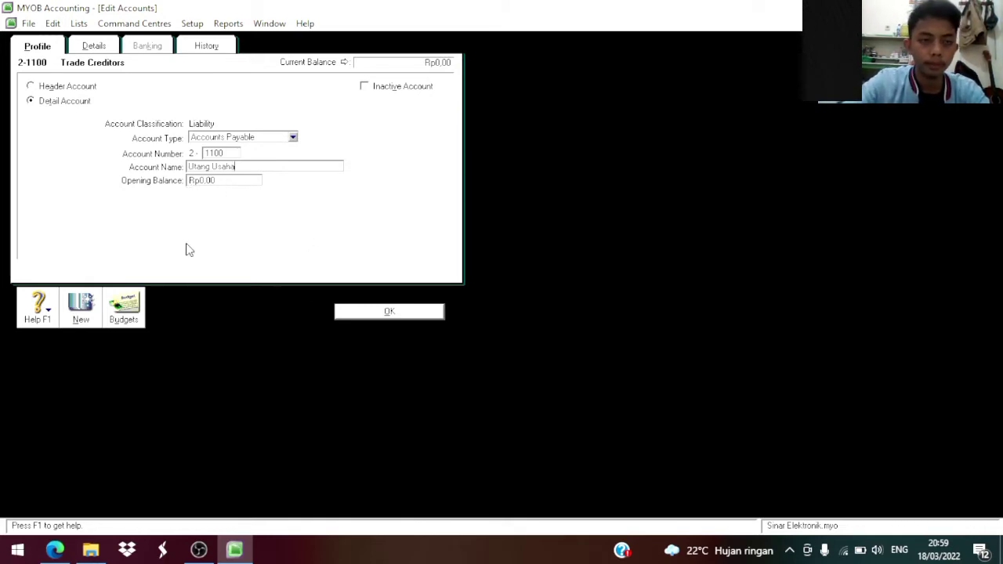
click(338, 311)
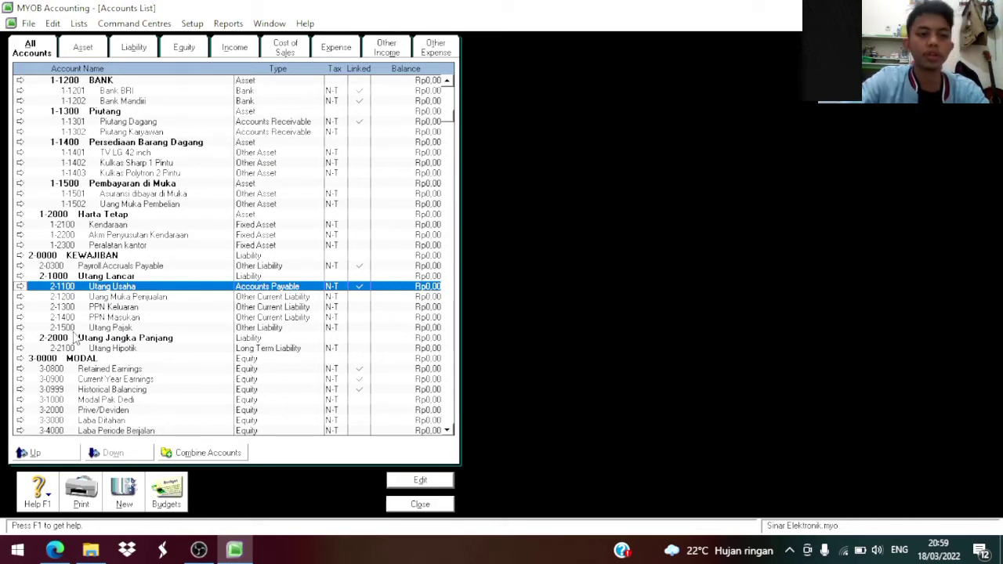
Change the Payroll Accruals Payable account's code to 2-1600 and rename it Utang Gaji.
click(123, 267)
double_click(123, 267)
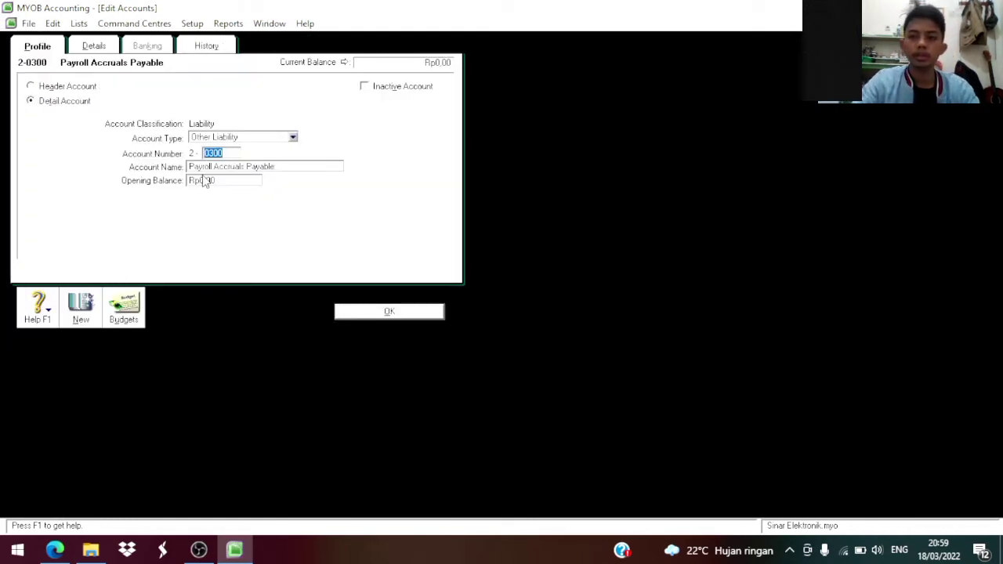
key(BackSpace)
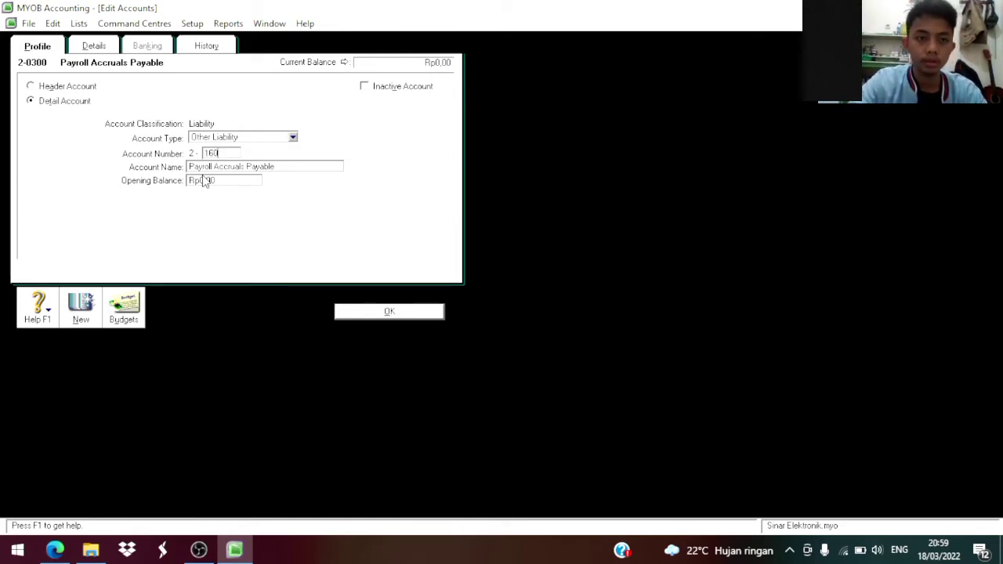
text(1600)
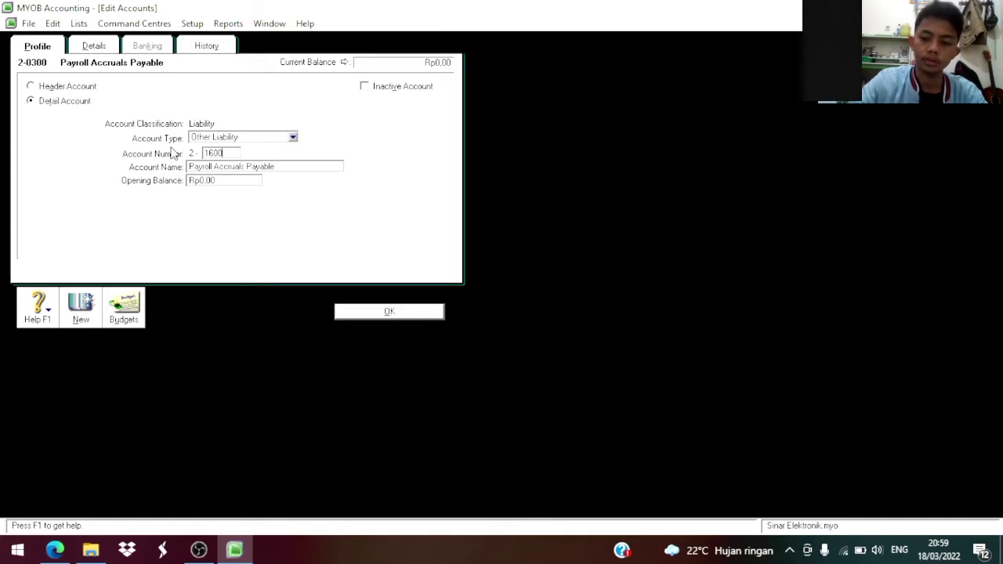
key(Tab)
key(BackSpace)
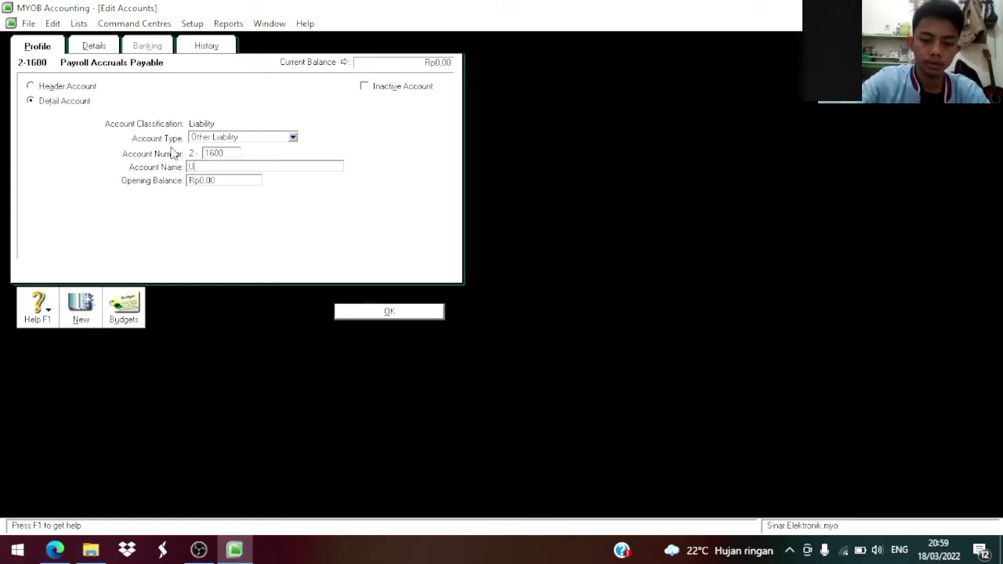
text(Utang Gaji)
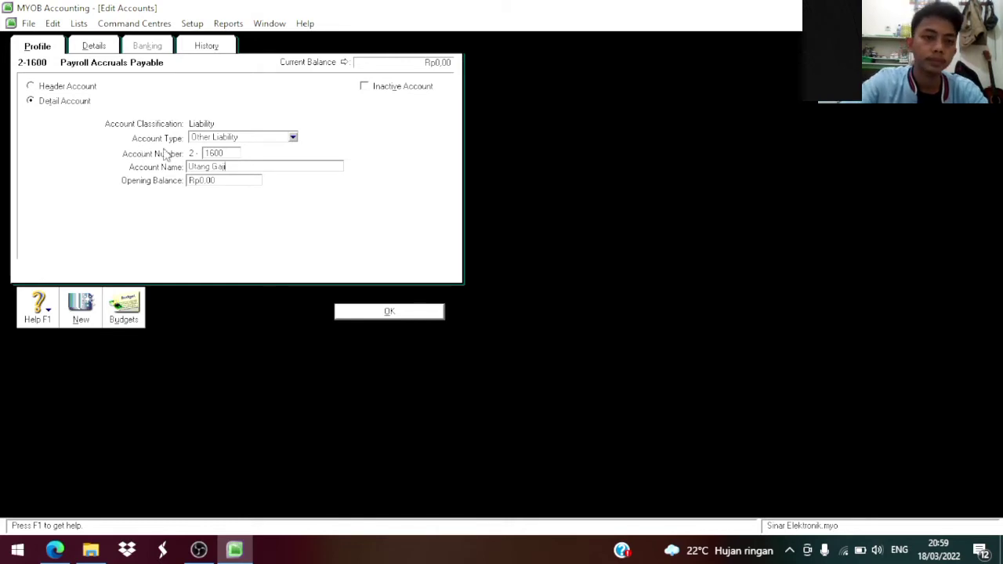
click(373, 314)
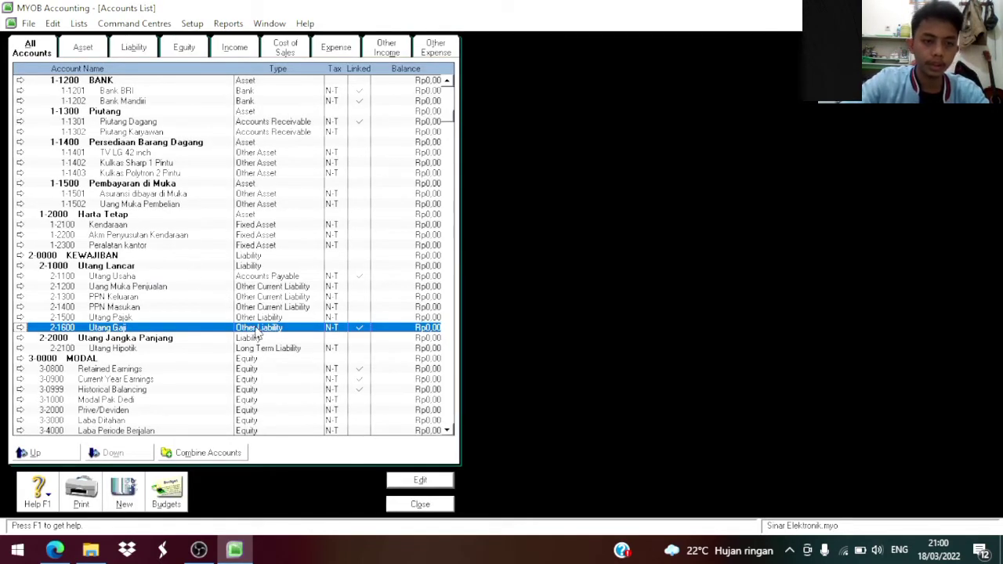
Delete the existing Laba Ditahan account under the MODAL header.
scroll(259, 331, down, 1)
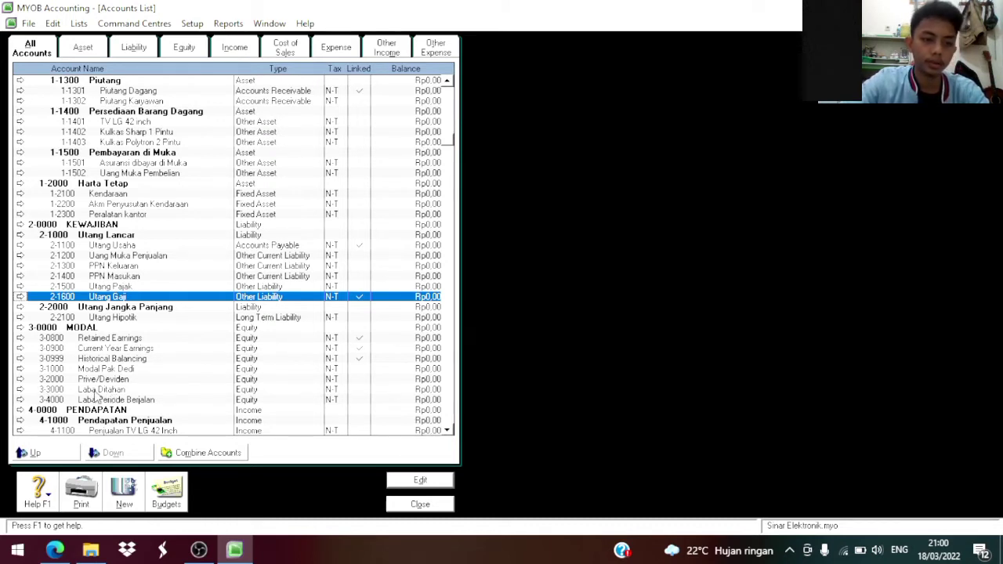
double_click(96, 389)
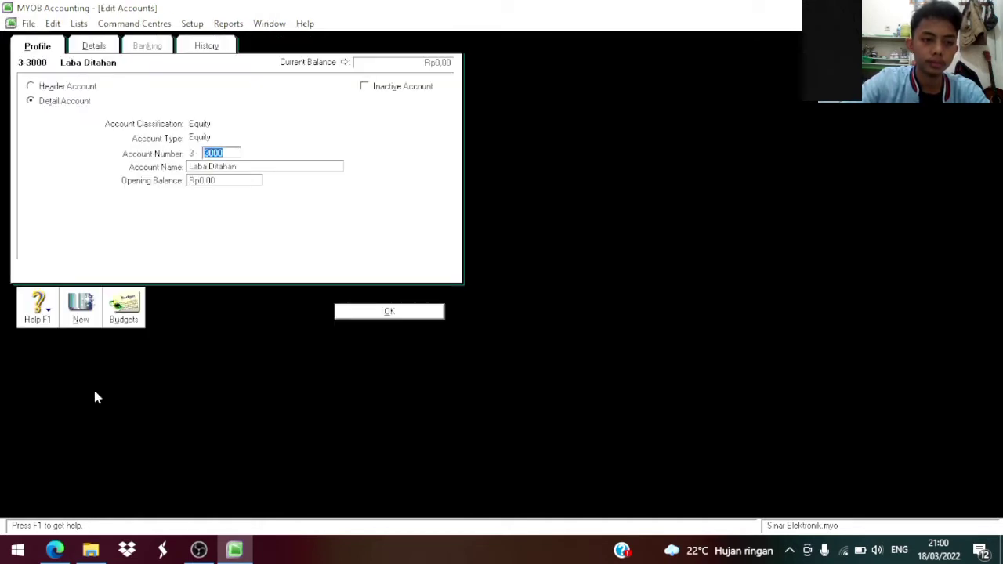
right_click(97, 257)
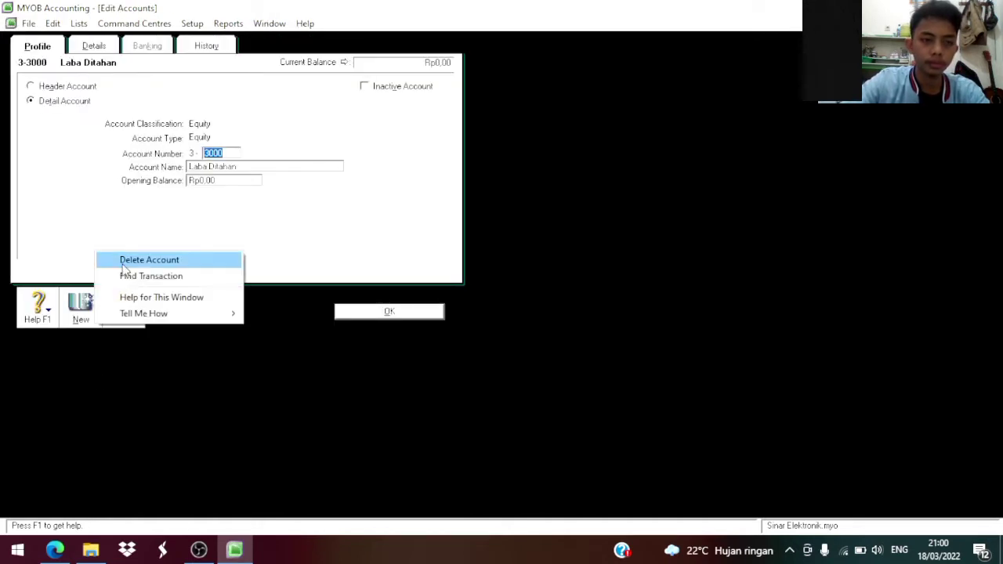
click(123, 262)
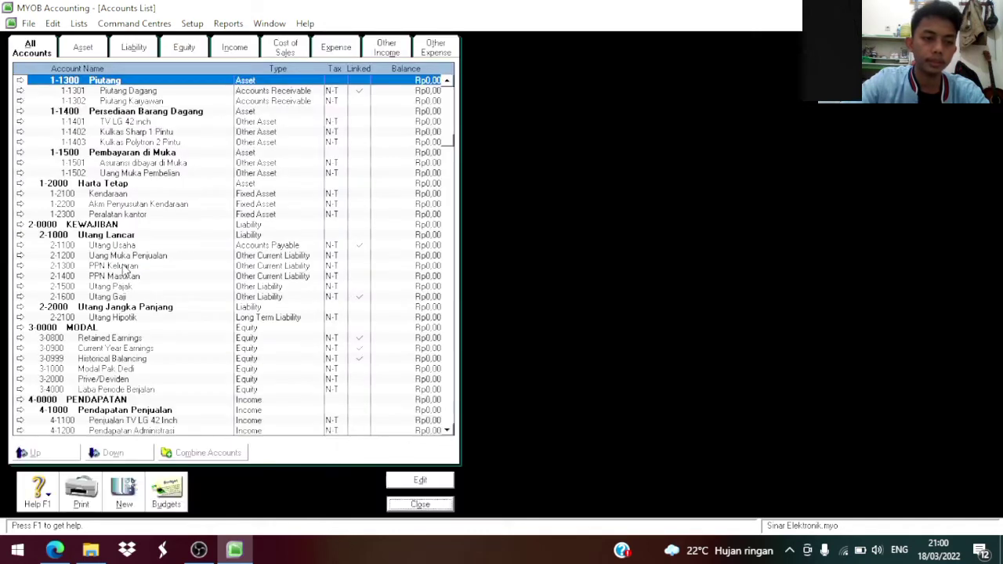
Change the Retained Earnings account's code to 3-3000 and rename it Laba Ditahan.
double_click(127, 337)
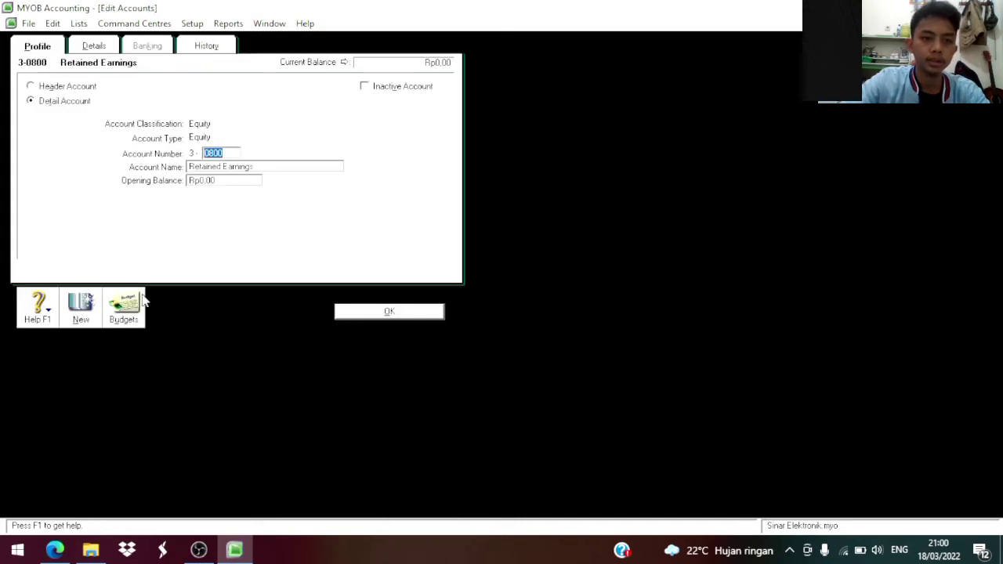
key(BackSpace)
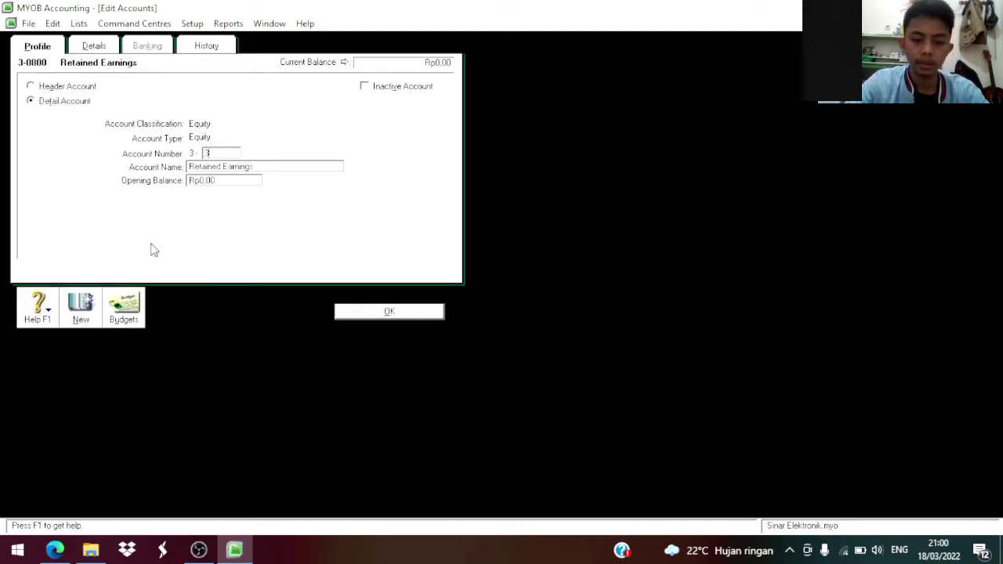
text(3000)
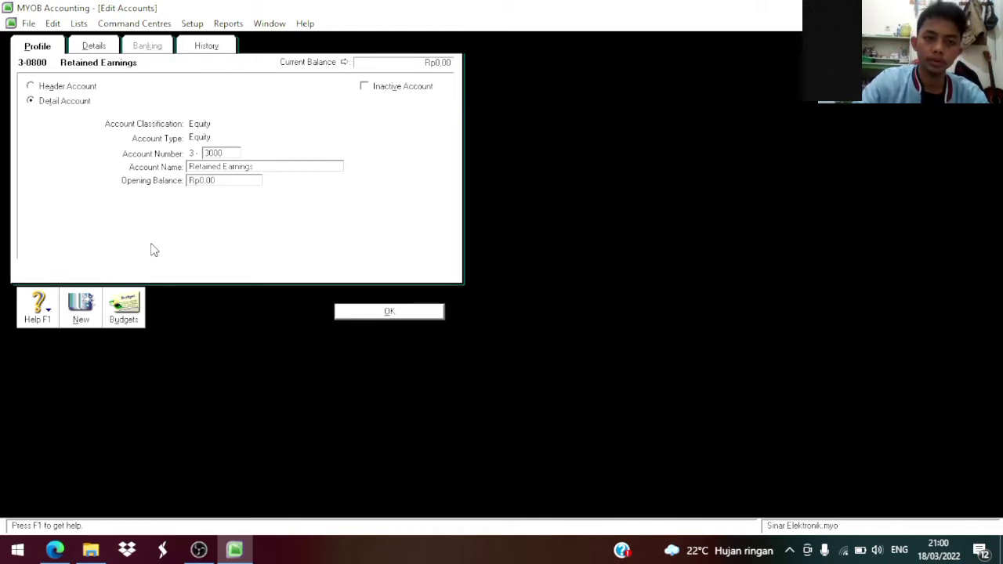
key(Tab)
key(BackSpace)
text(Laba)
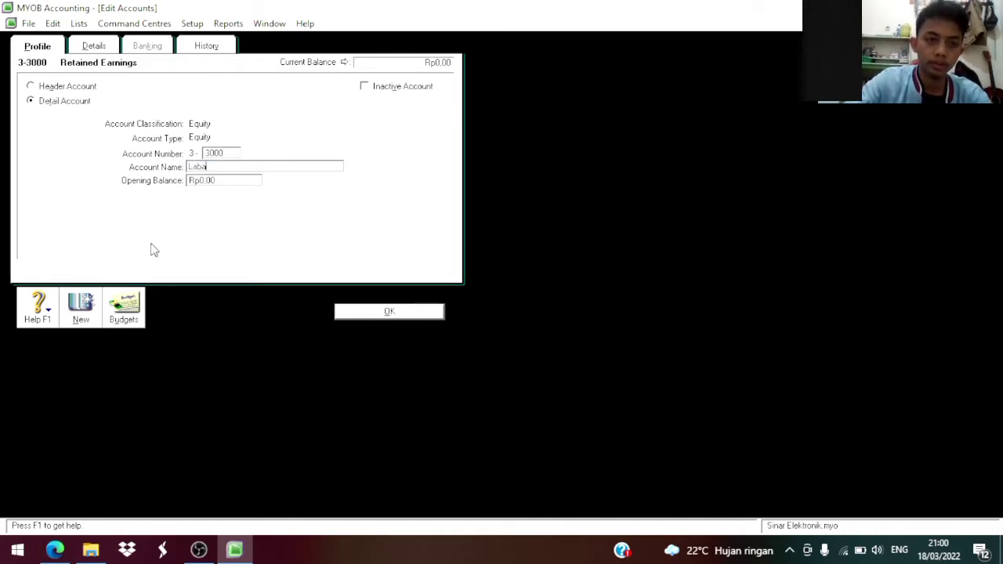
text( Dit)
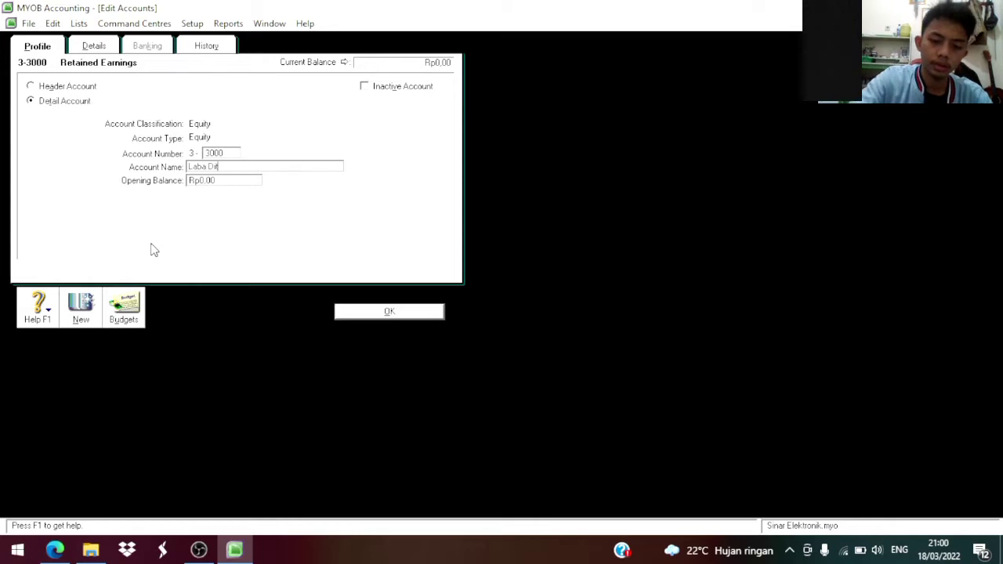
text(ahan)
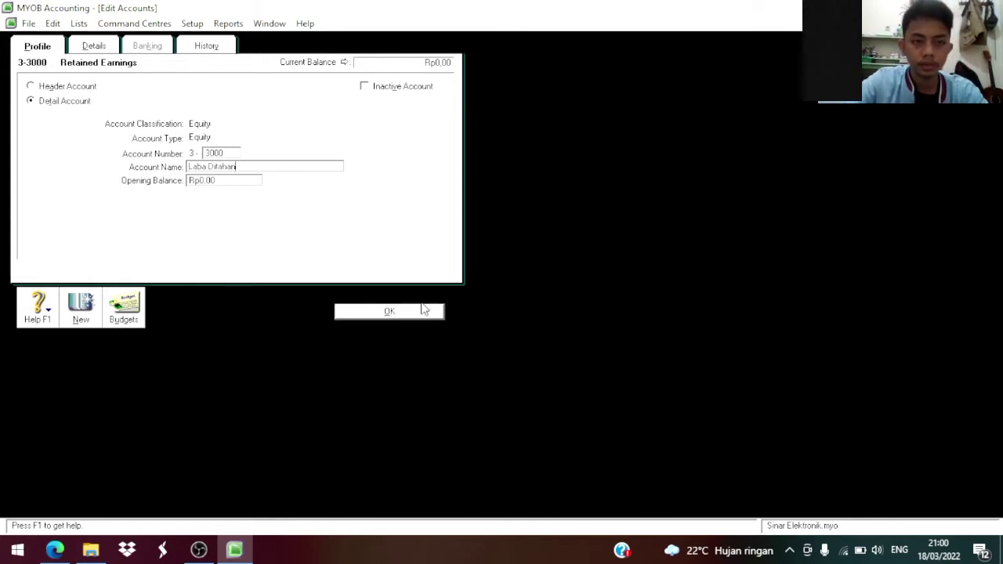
click(391, 311)
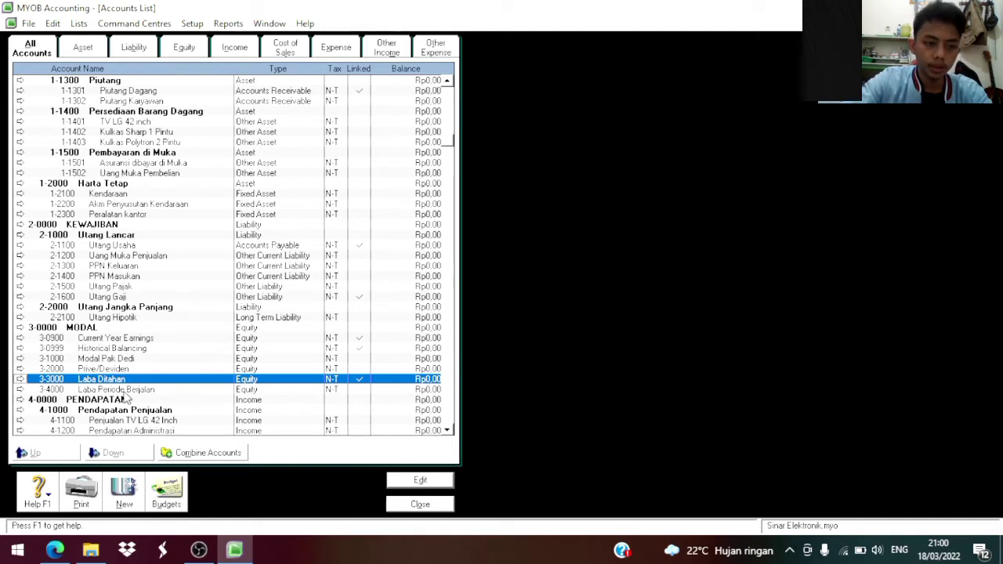
Delete the existing Laba Periode Berjalan account under the MODAL header.
click(124, 392)
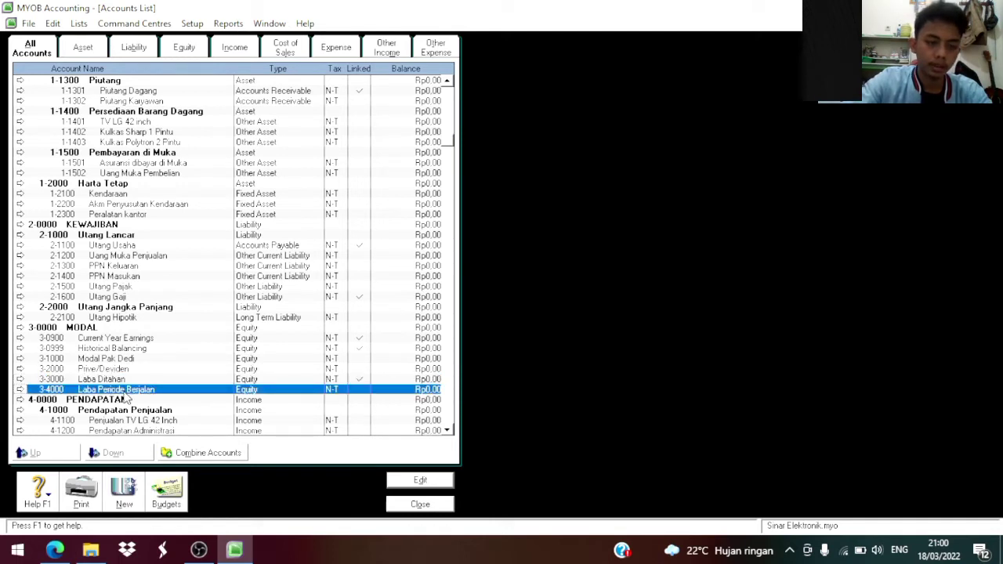
double_click(126, 389)
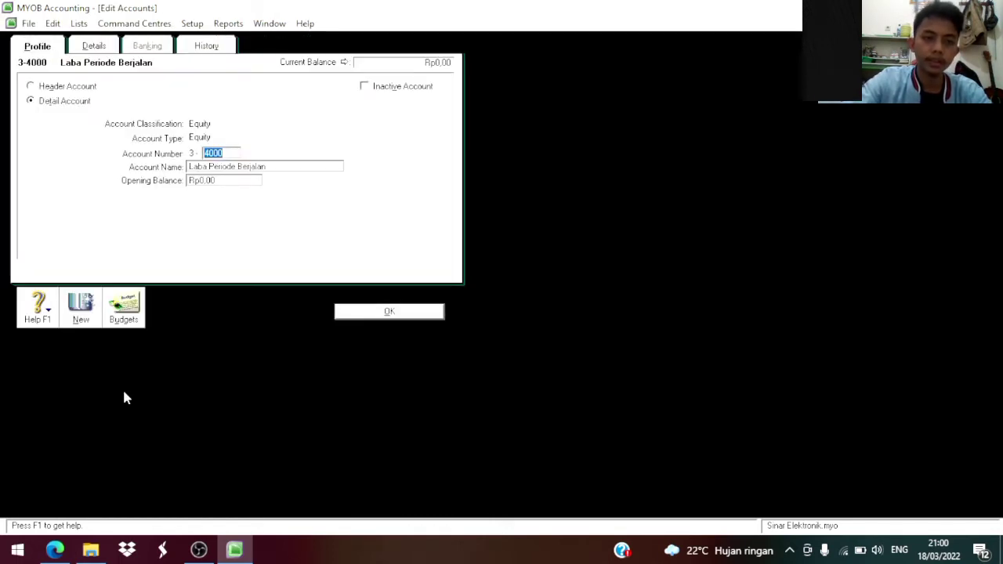
right_click(93, 232)
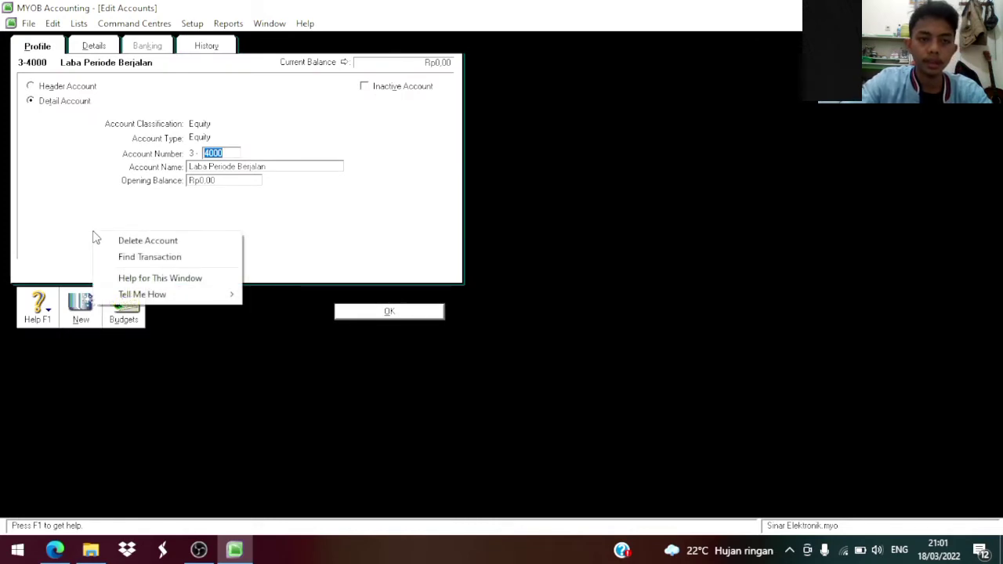
click(140, 243)
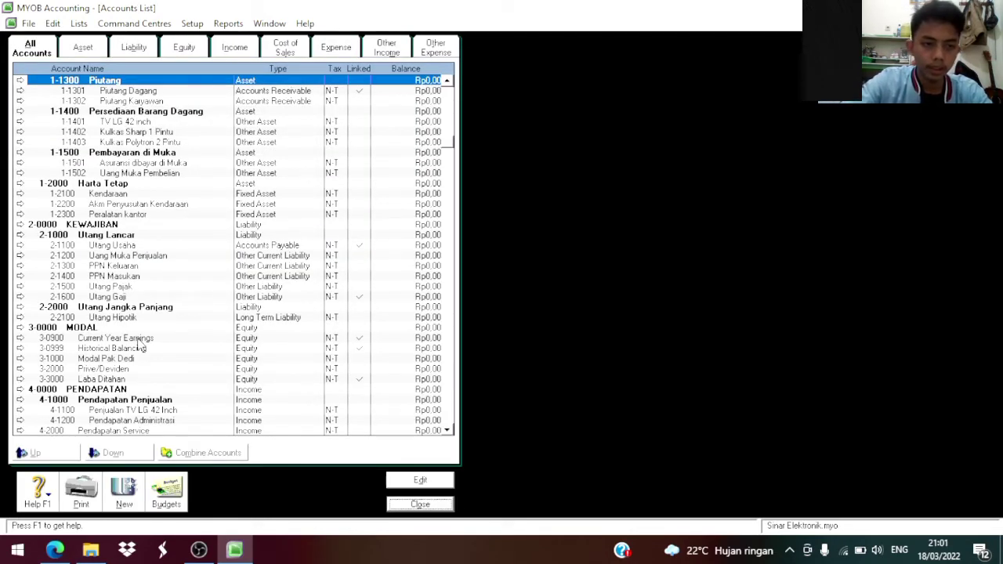
Change the Current Year Earnings account's code to 3-4000 and rename it Laba periode Berjalan.
click(138, 340)
double_click(139, 342)
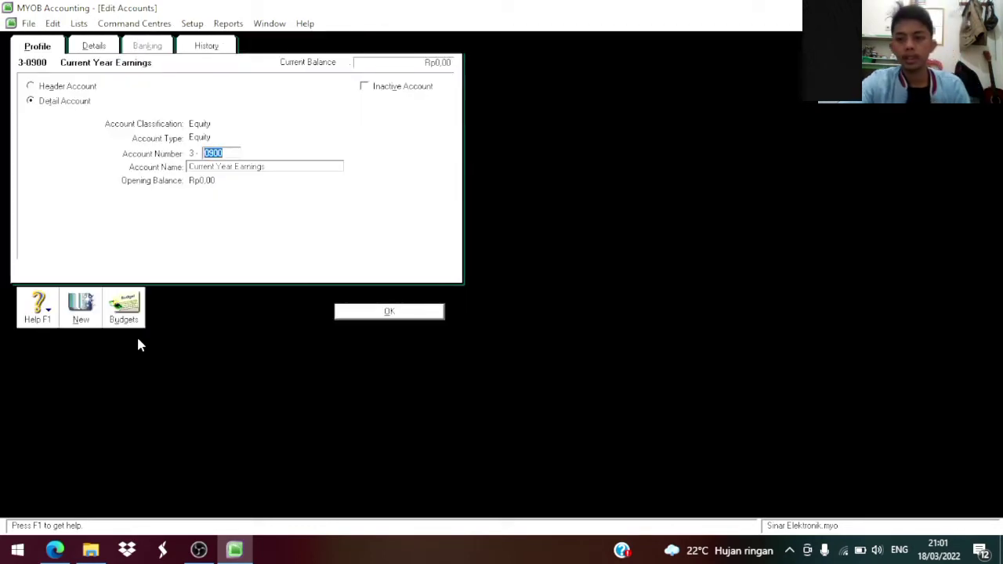
key(BackSpace)
text(4000)
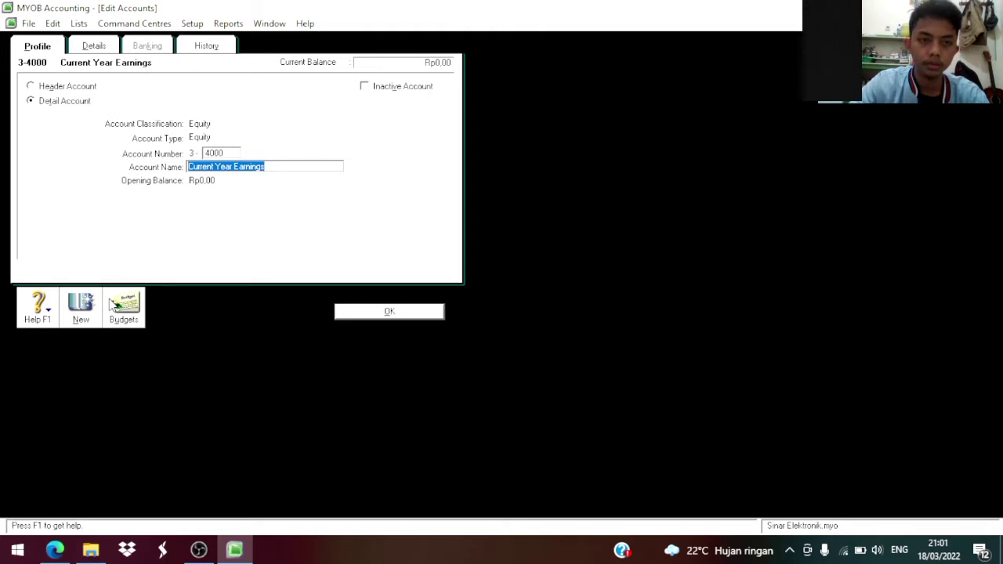
key(BackSpace)
text(Laba pe)
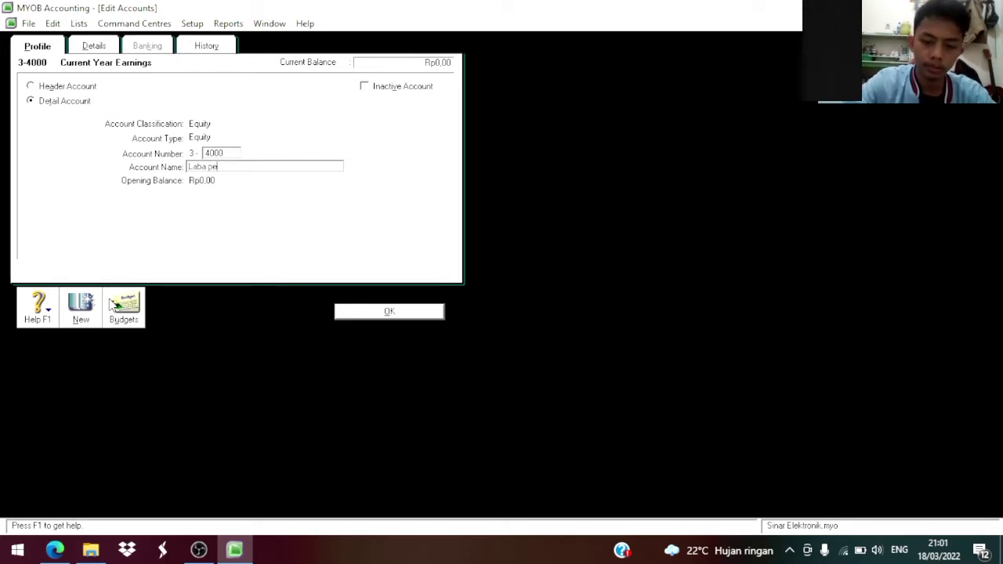
text(riode b)
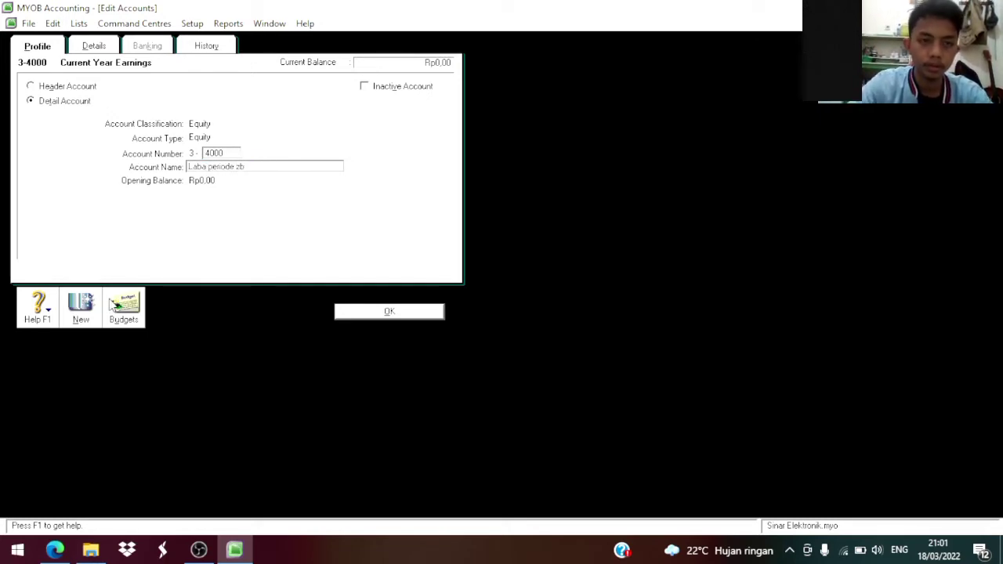
text(Berjalan)
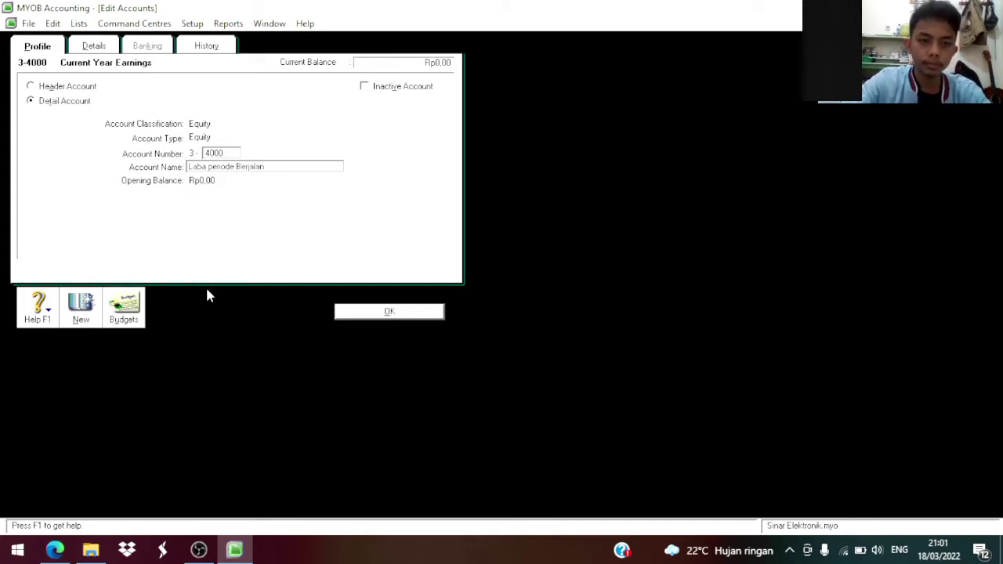
click(347, 316)
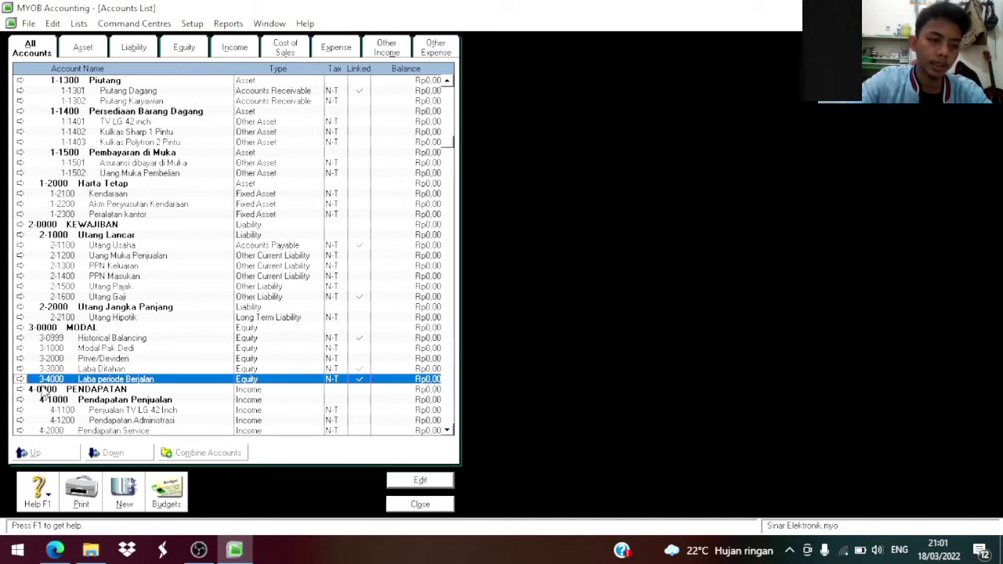
Change the Historical Balancing account's code to 3-5000 and rename it Selisih Saldo.
double_click(99, 343)
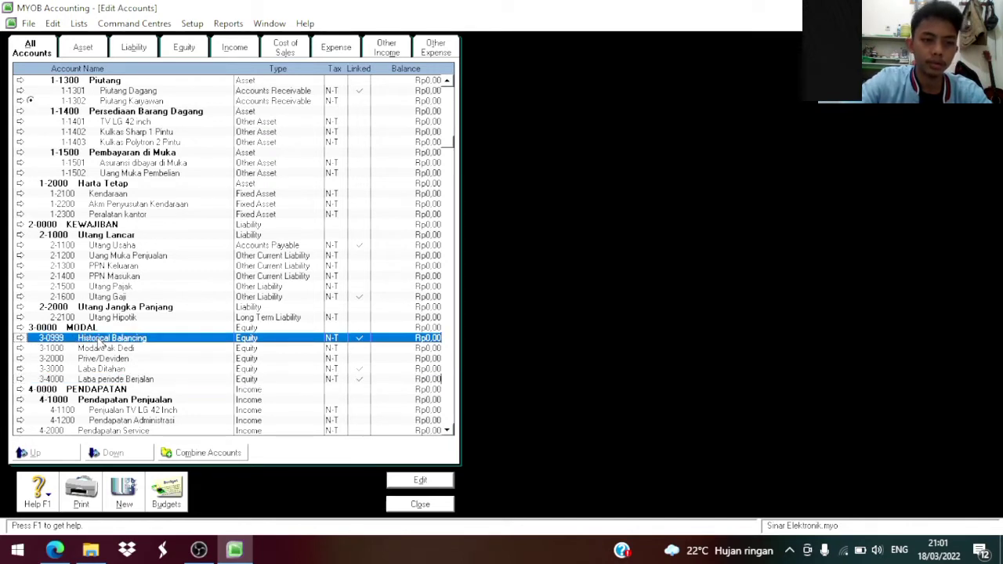
key(BackSpace)
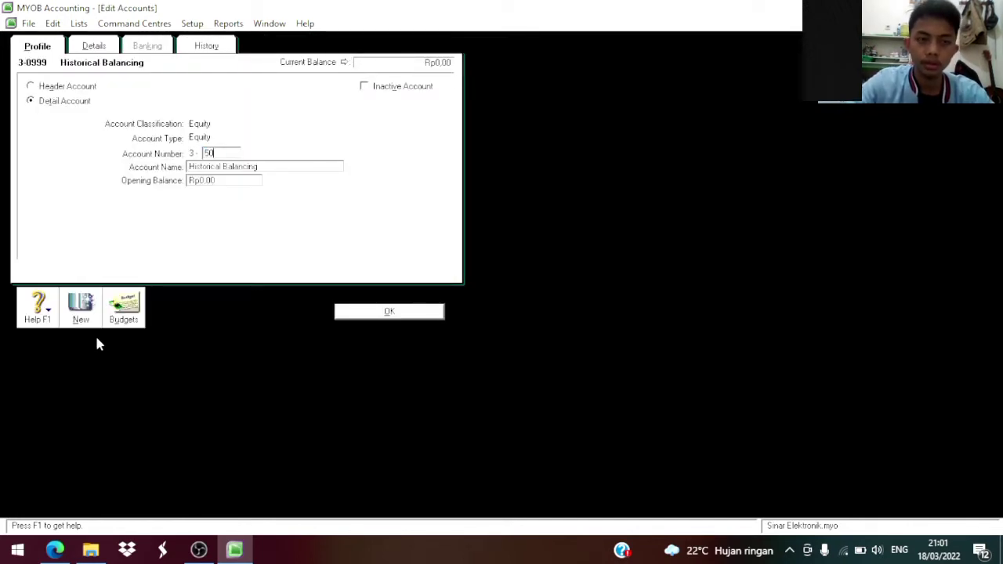
key(Tab)
key(BackSpace)
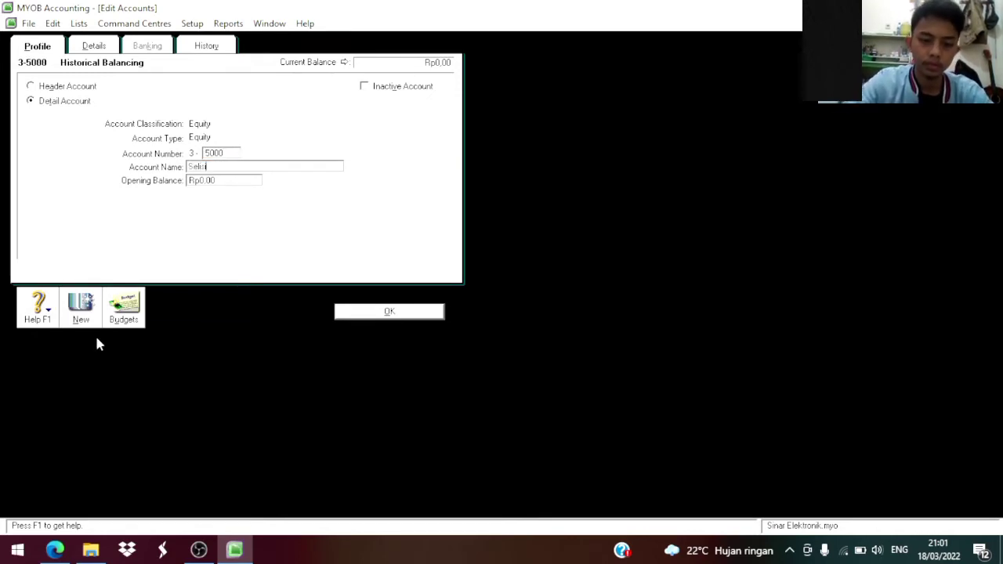
text(Selisih Saldo)
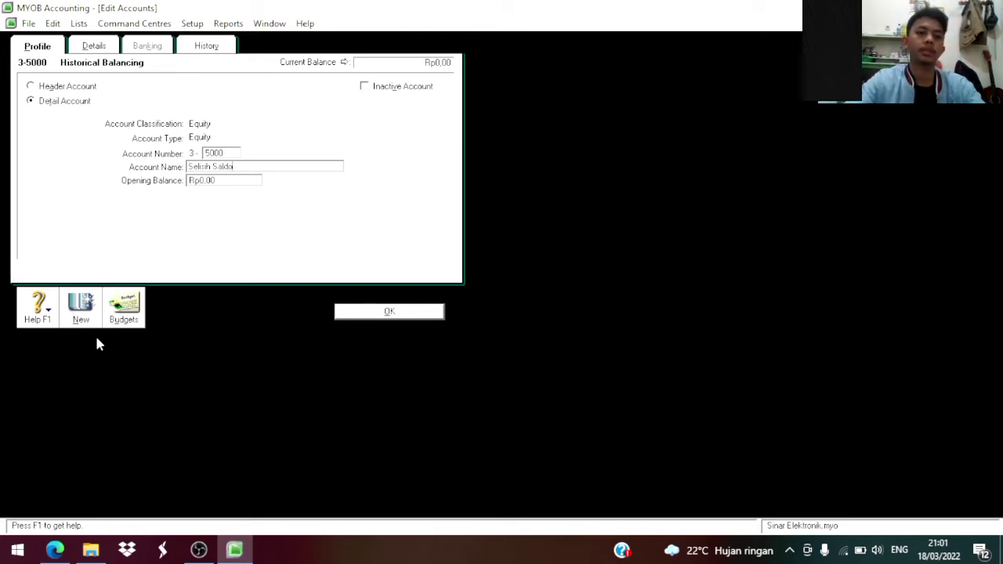
click(343, 314)
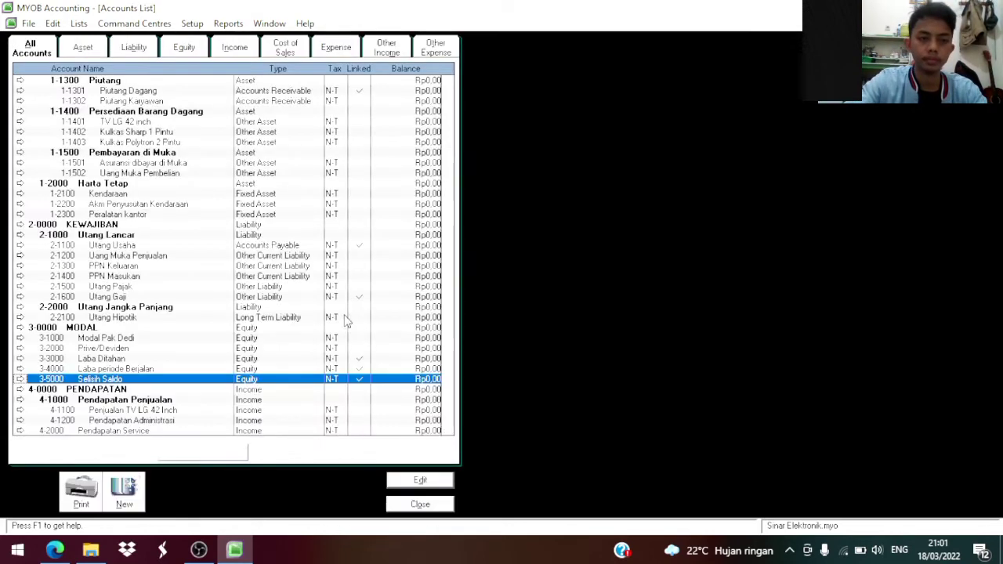
Change the Wages & Salaries account's code to 6-1900 and rename it Gaji dan Upah.
scroll(363, 331, down, 6)
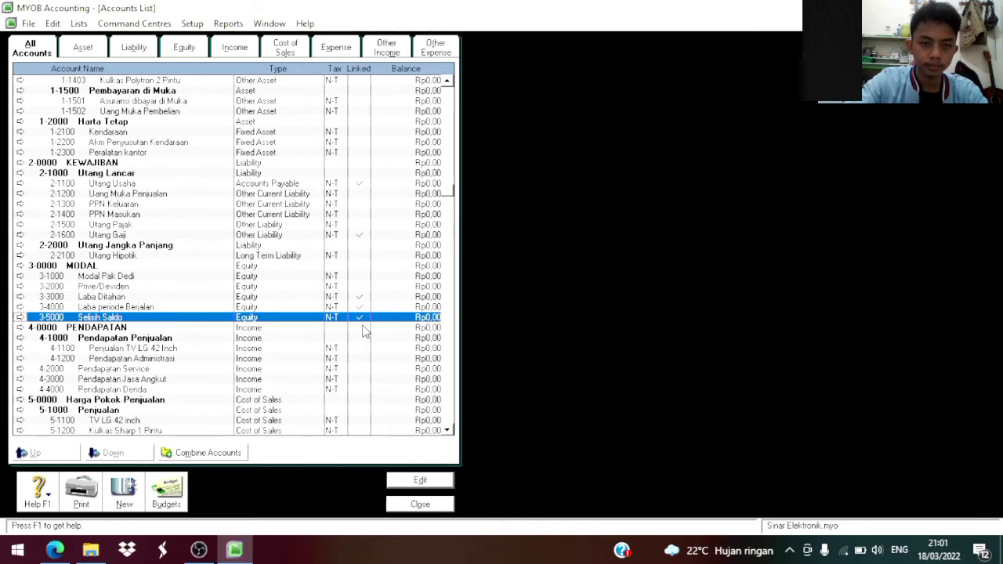
scroll(363, 330, down, 2)
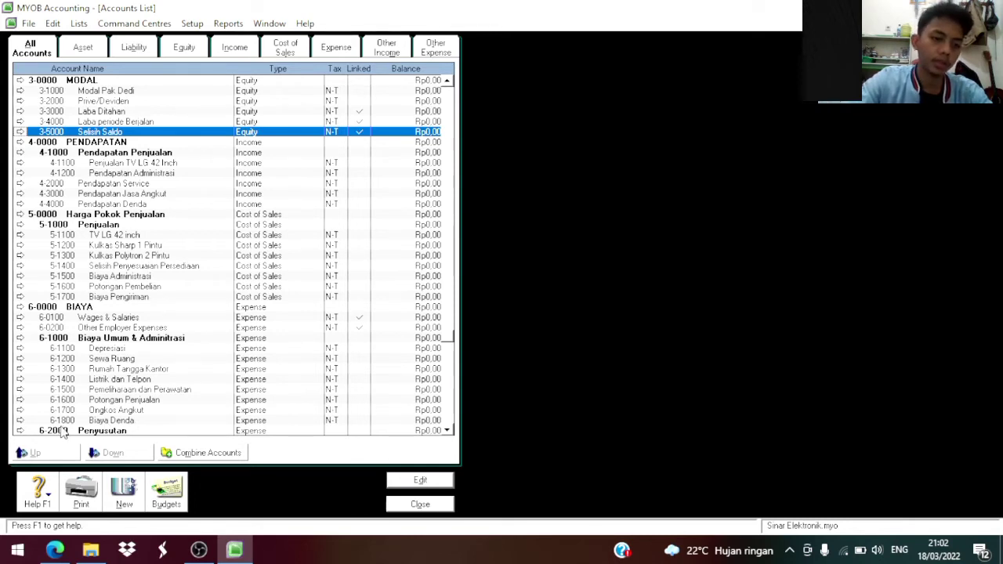
click(107, 318)
double_click(107, 318)
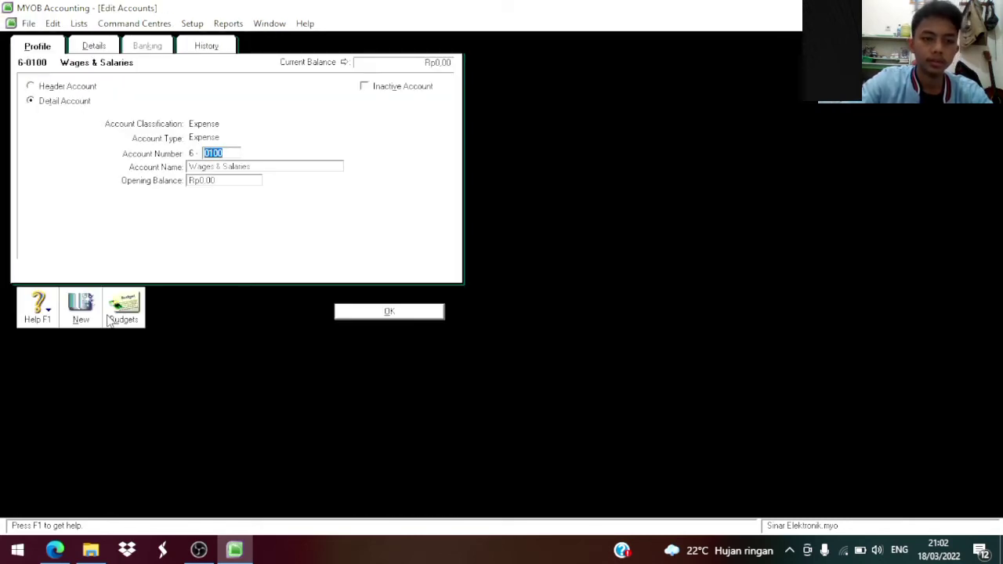
key(BackSpace)
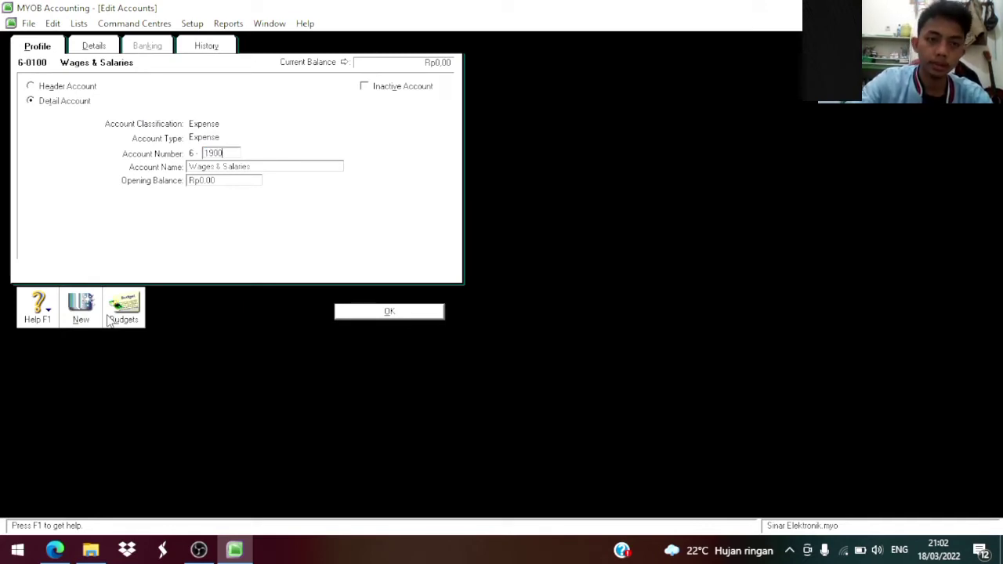
text(1900)
key(Tab)
key(BackSpace)
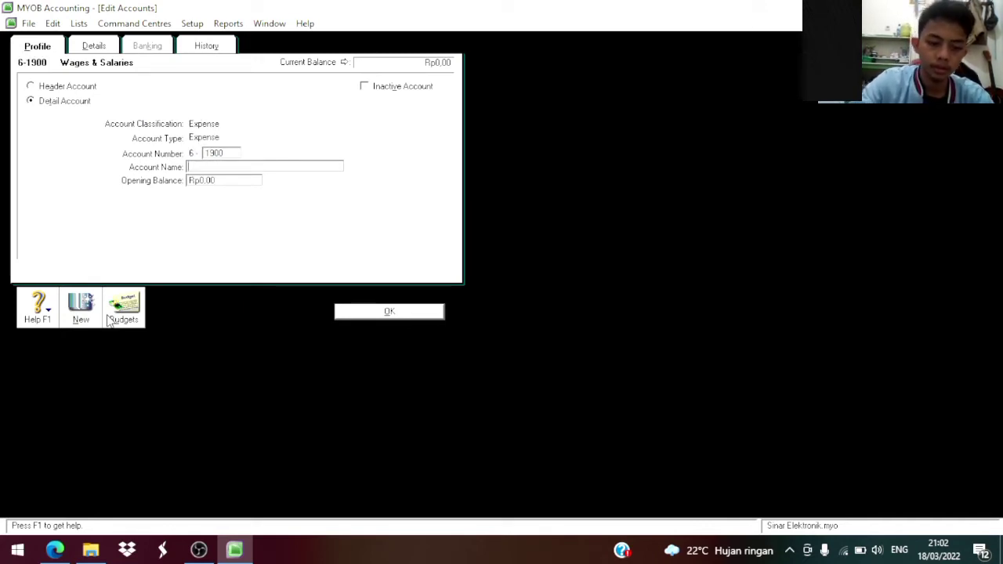
text(Gaji)
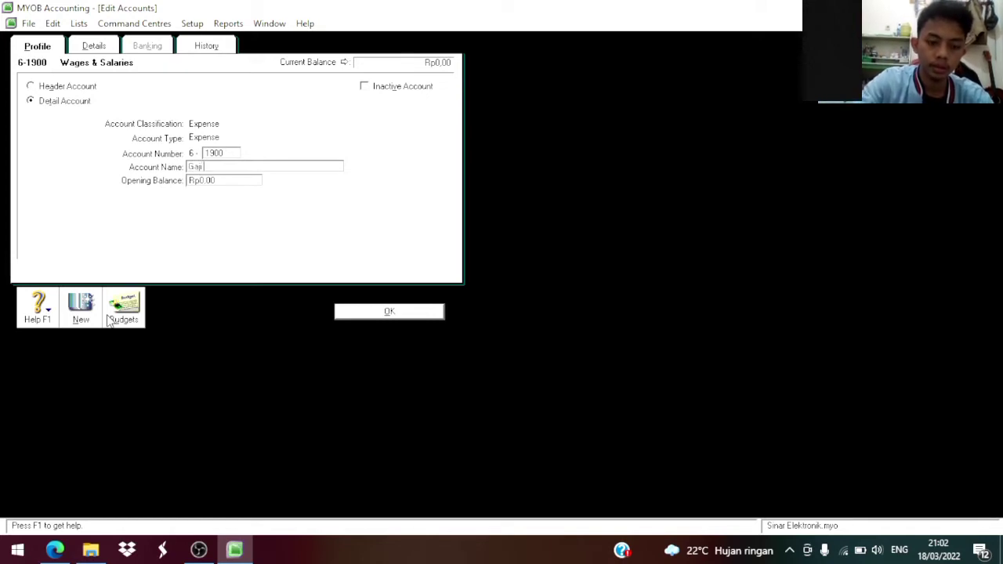
text( dan Upah)
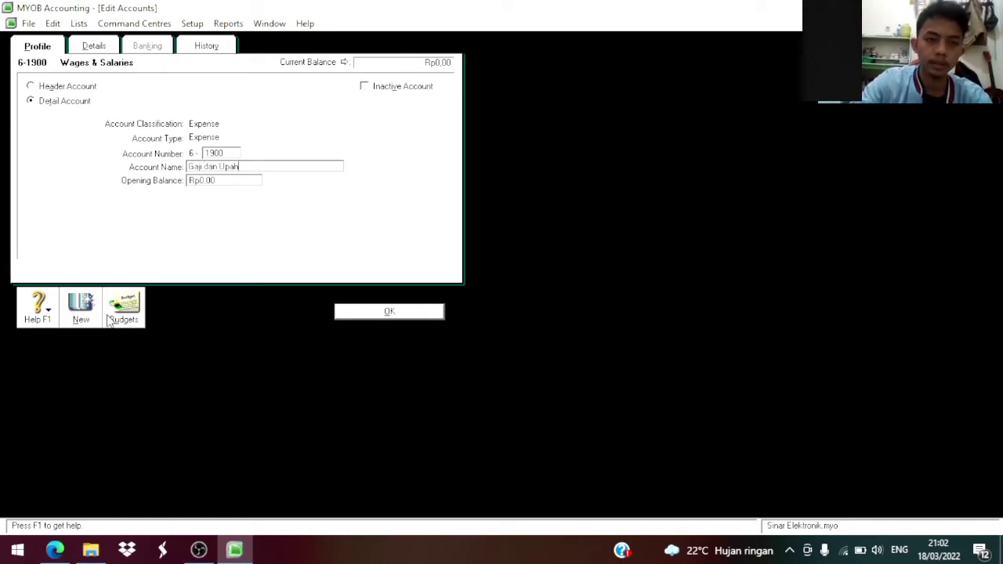
click(348, 312)
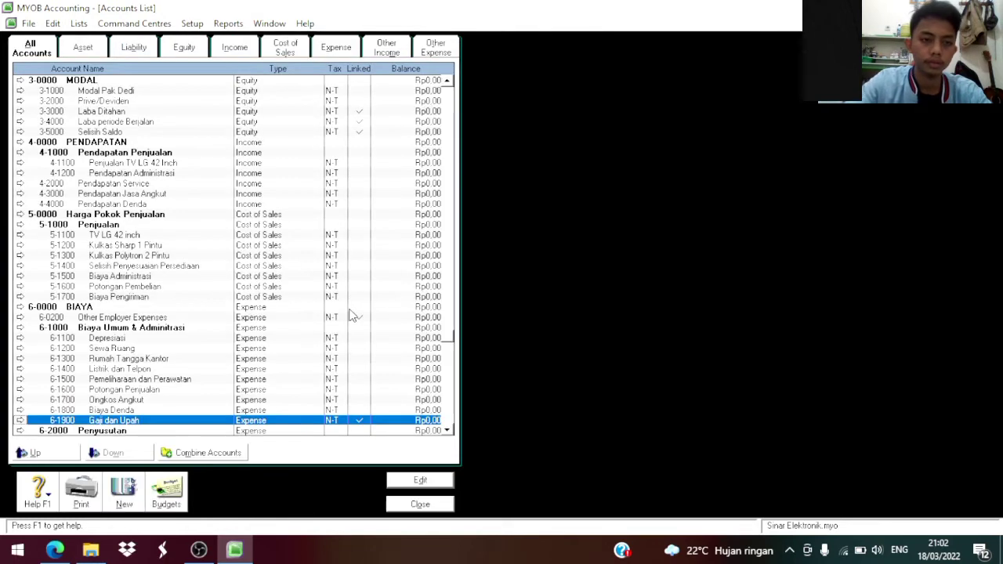
Change the Other Employer Expenses account's code to 6-1901 and rename it Biaya Karyawan Lainnya.
scroll(248, 333, down, 1)
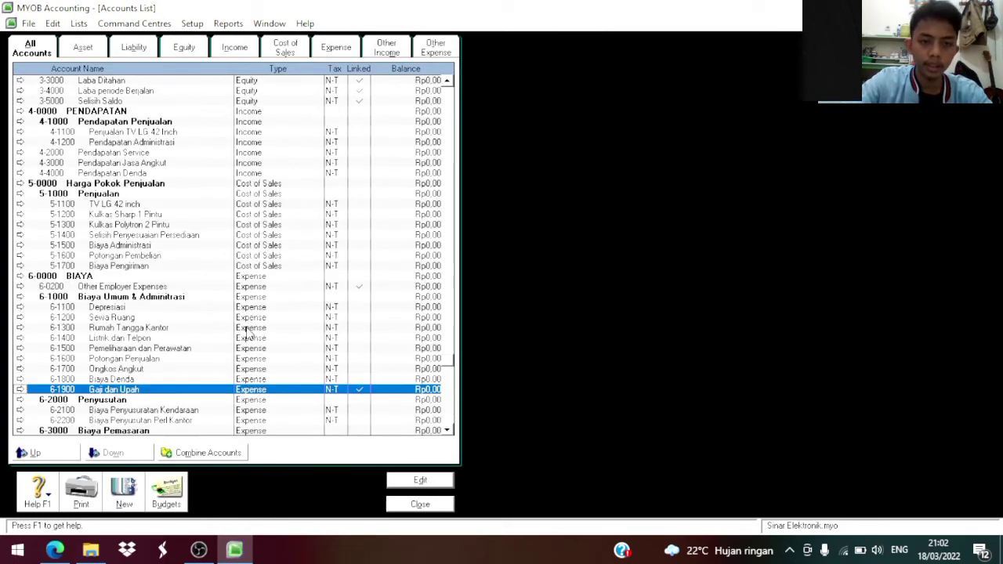
scroll(248, 332, down, 1)
scroll(247, 333, down, 1)
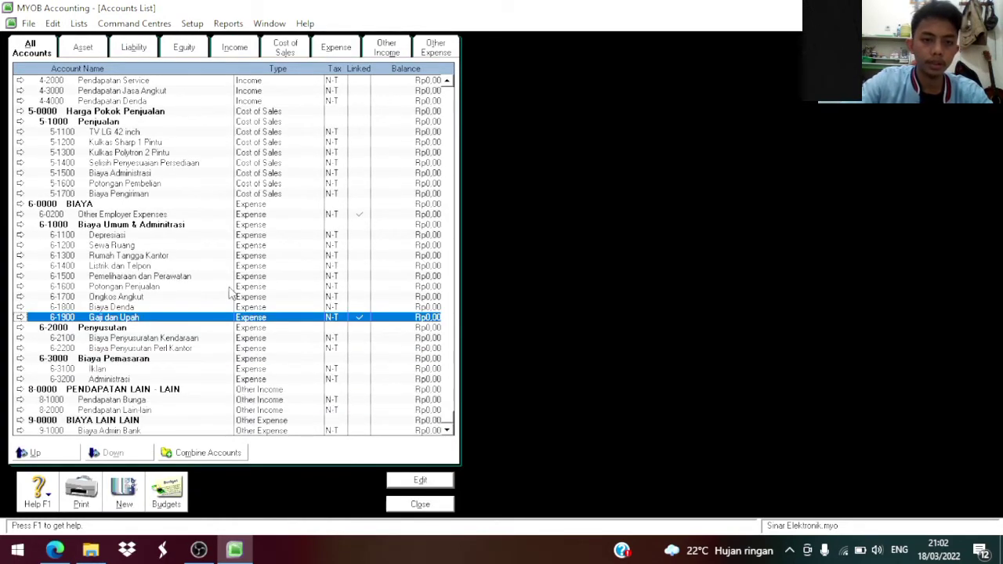
scroll(230, 297, up, 1)
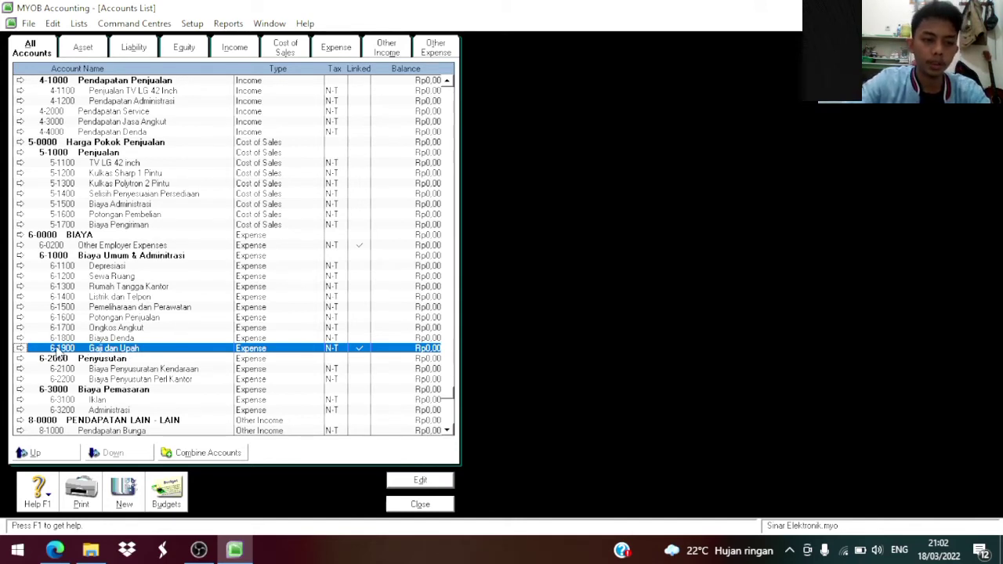
drag(57, 354, 132, 255)
double_click(130, 250)
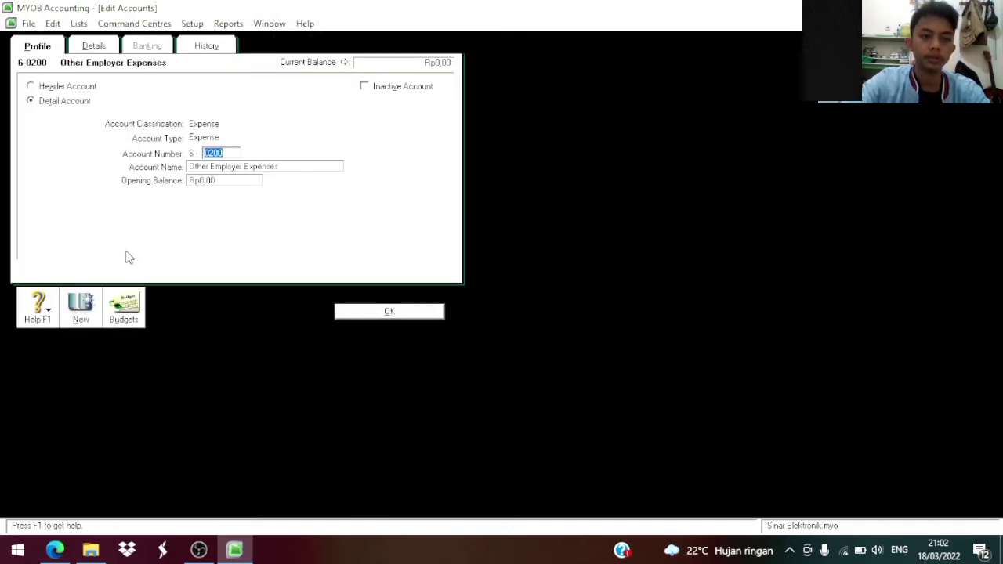
key(BackSpace)
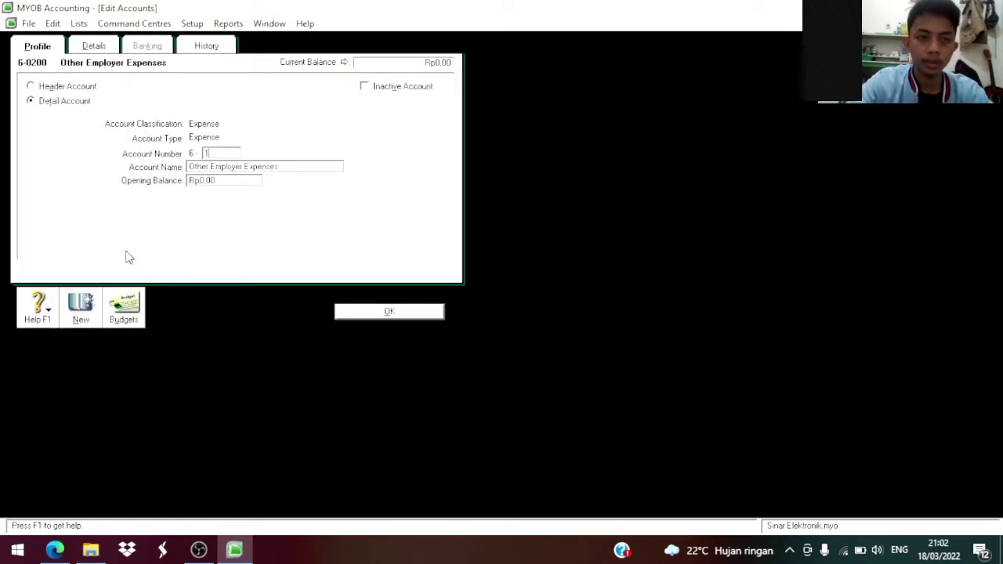
text(1901)
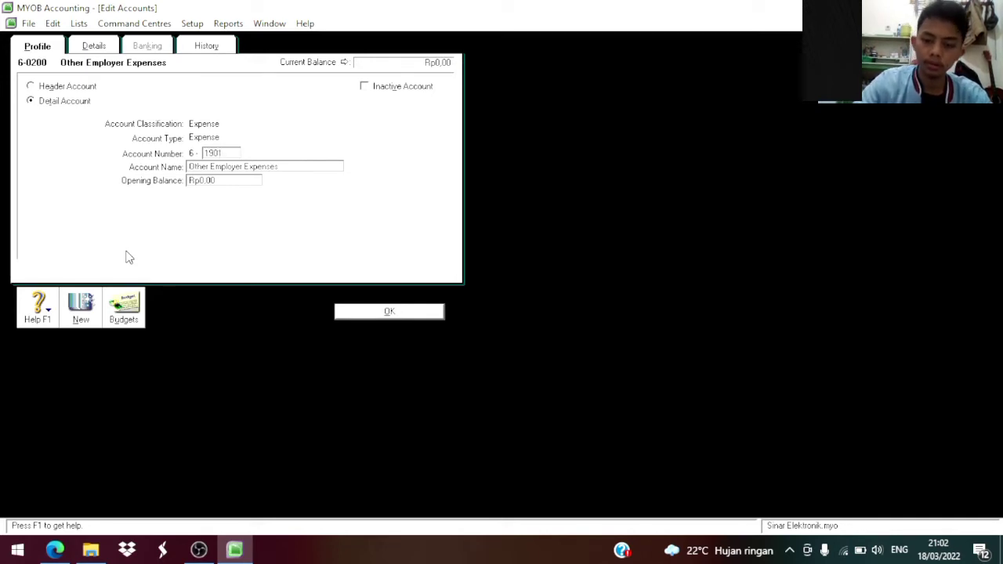
key(Tab)
key(BackSpace)
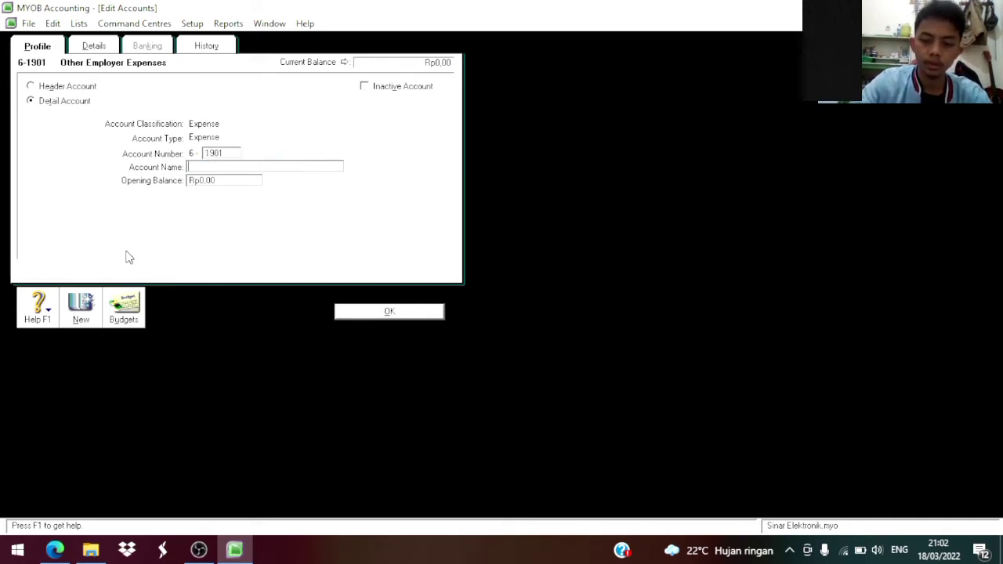
text(Biaya K)
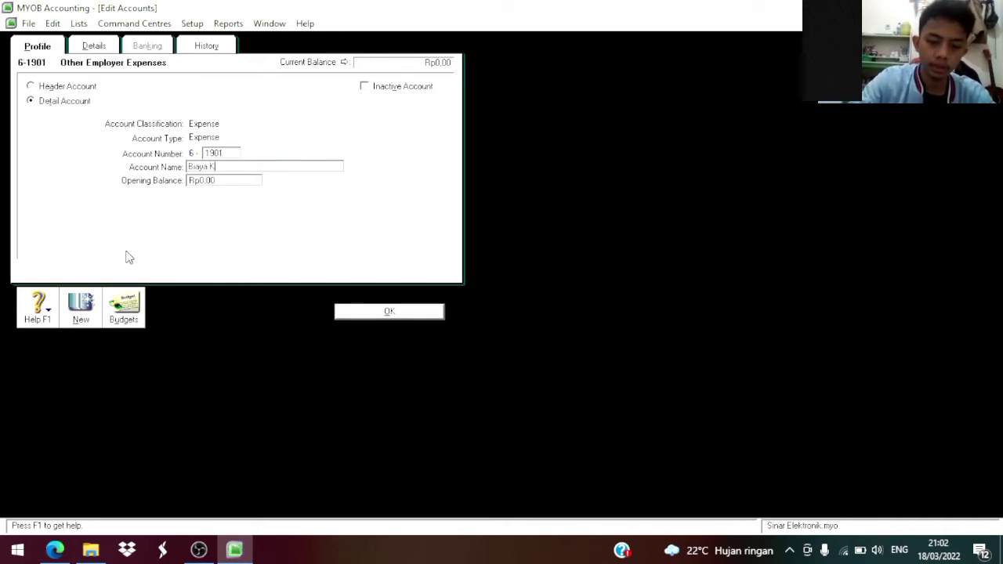
text(aryawan La)
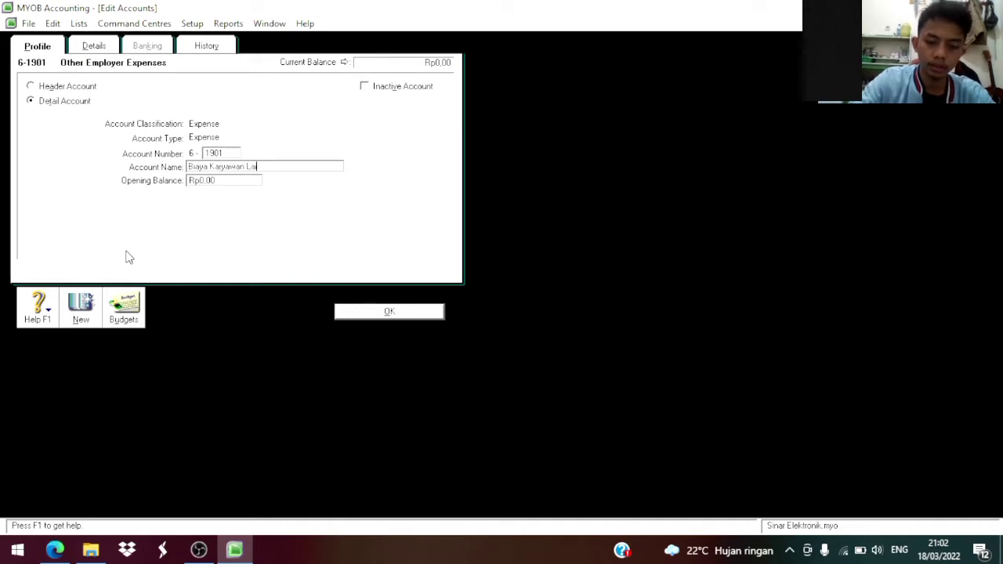
text(innya)
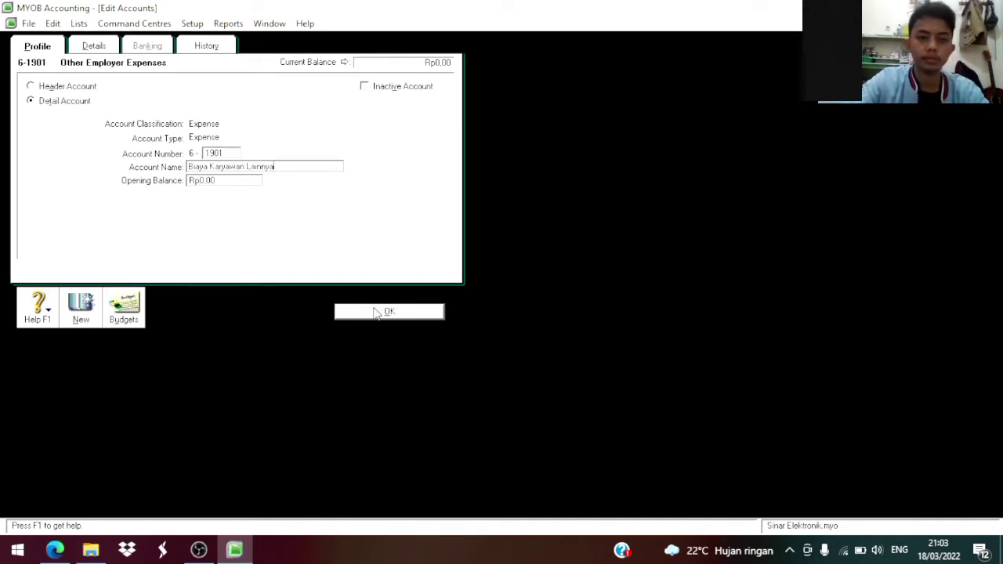
click(375, 313)
scroll(267, 325, up, 3)
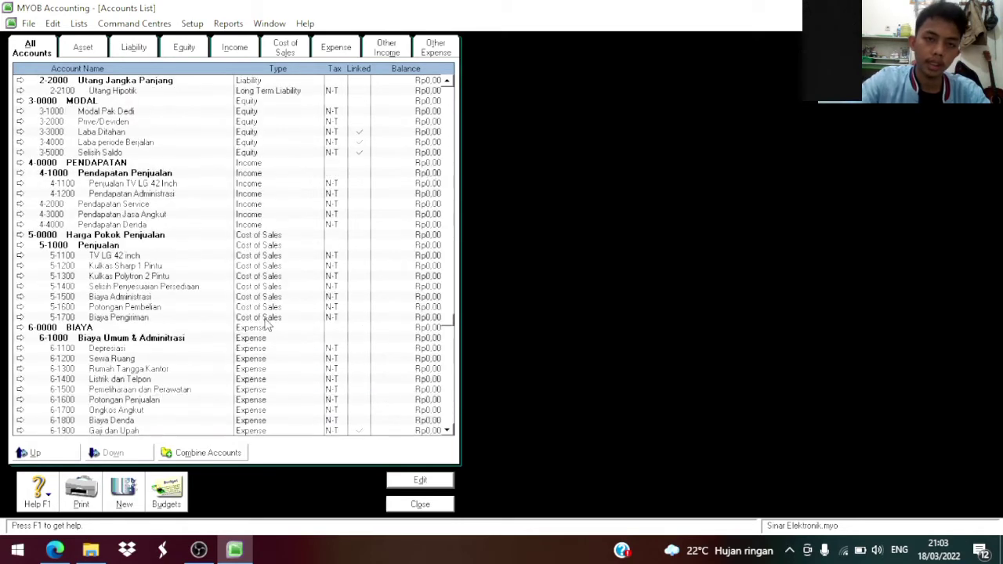
scroll(270, 313, up, 9)
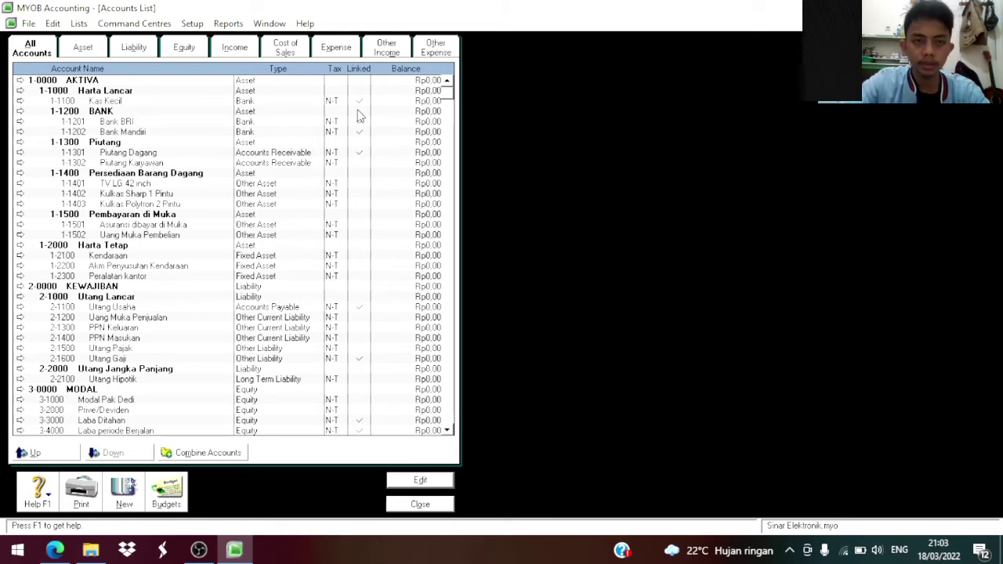
Review the accounts list, close it, and open the tax code list.
scroll(359, 117, down, 3)
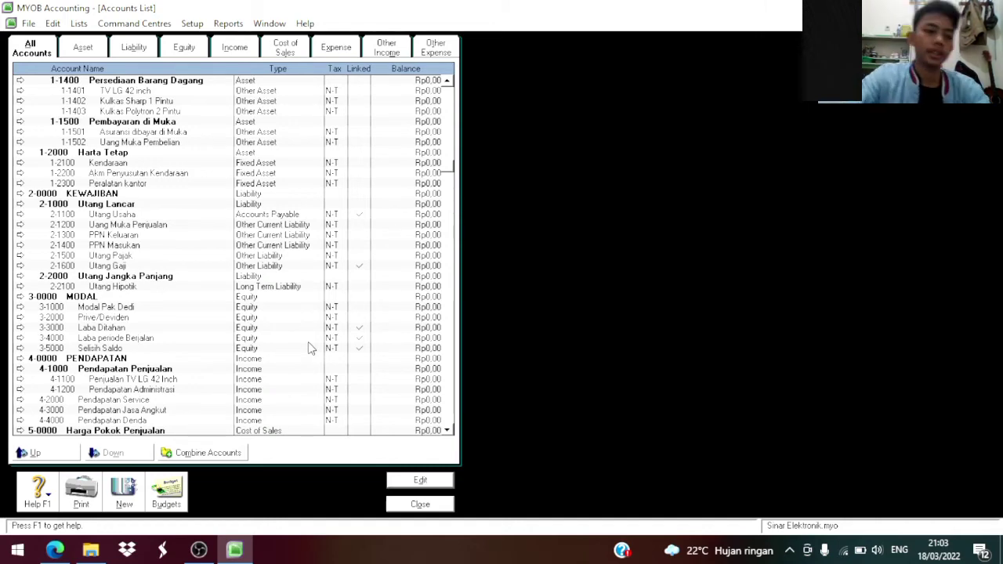
scroll(240, 347, up, 1)
scroll(241, 347, up, 2)
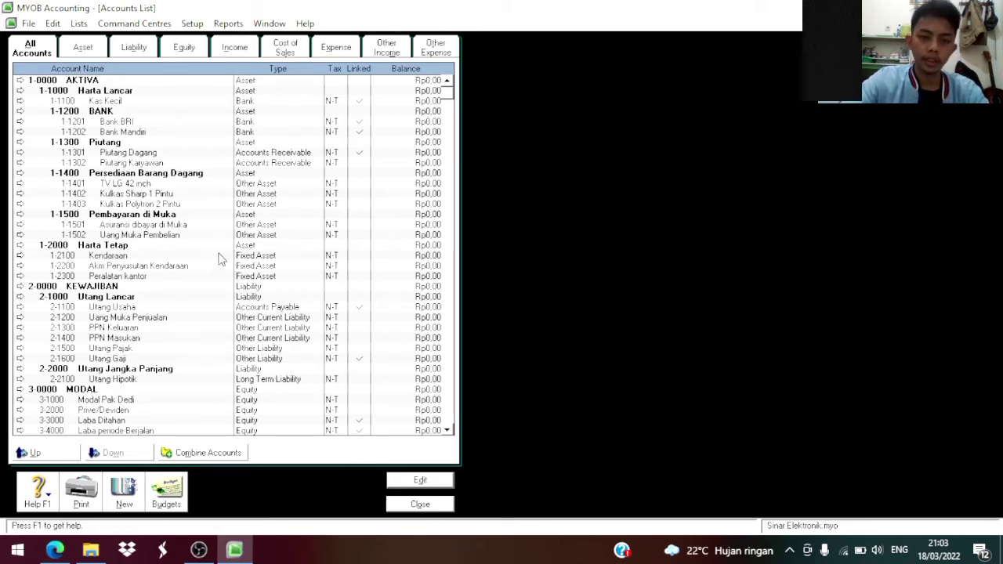
click(419, 505)
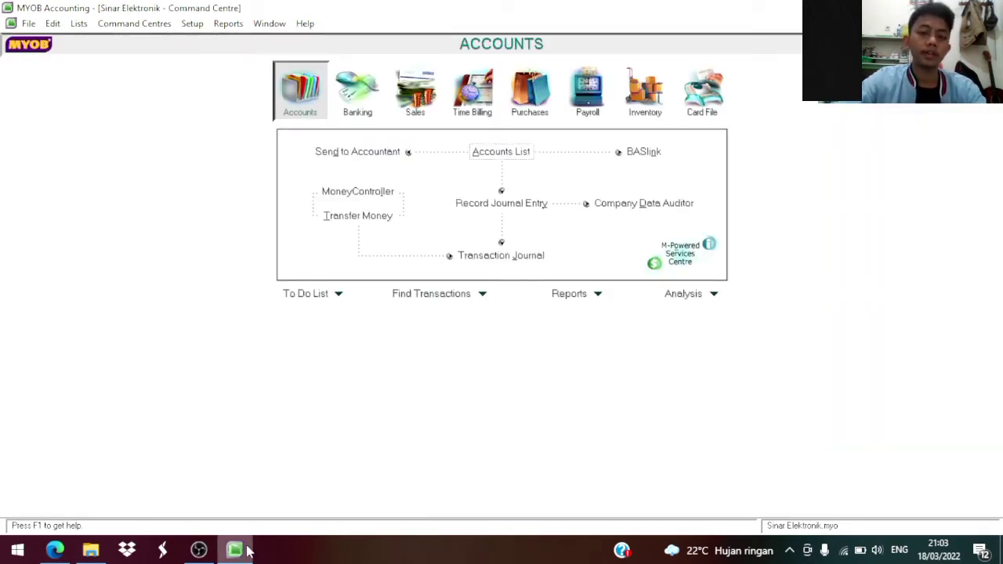
mouse_move(247, 552)
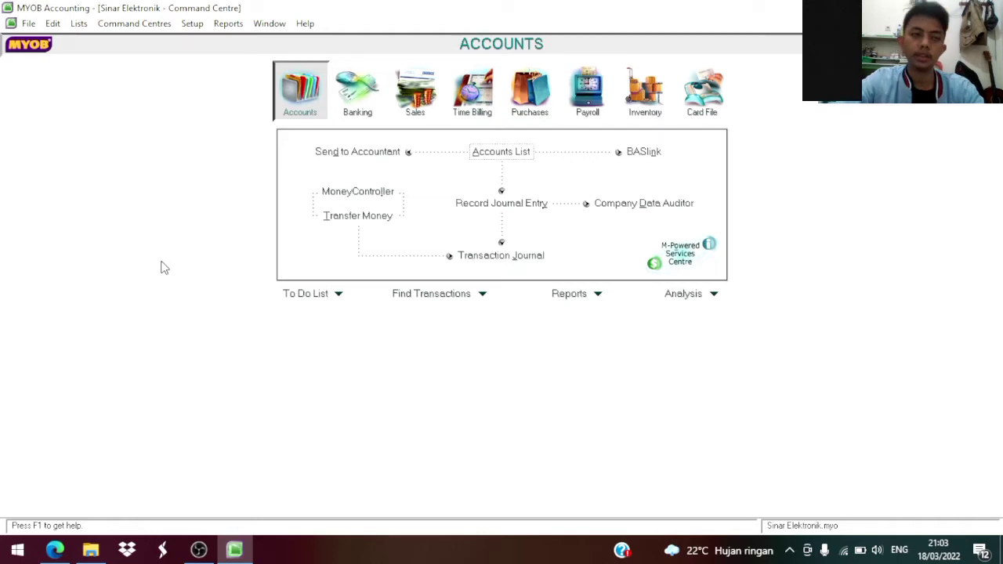
click(79, 24)
click(110, 143)
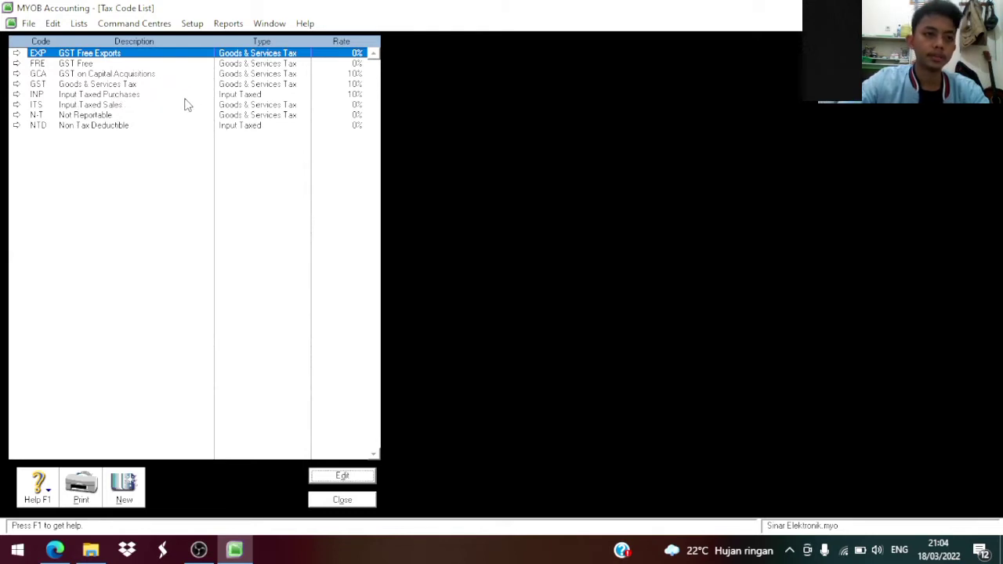
Change the GST tax code to PPN and set its description to Pajak Pertambahan Nilai.
double_click(78, 86)
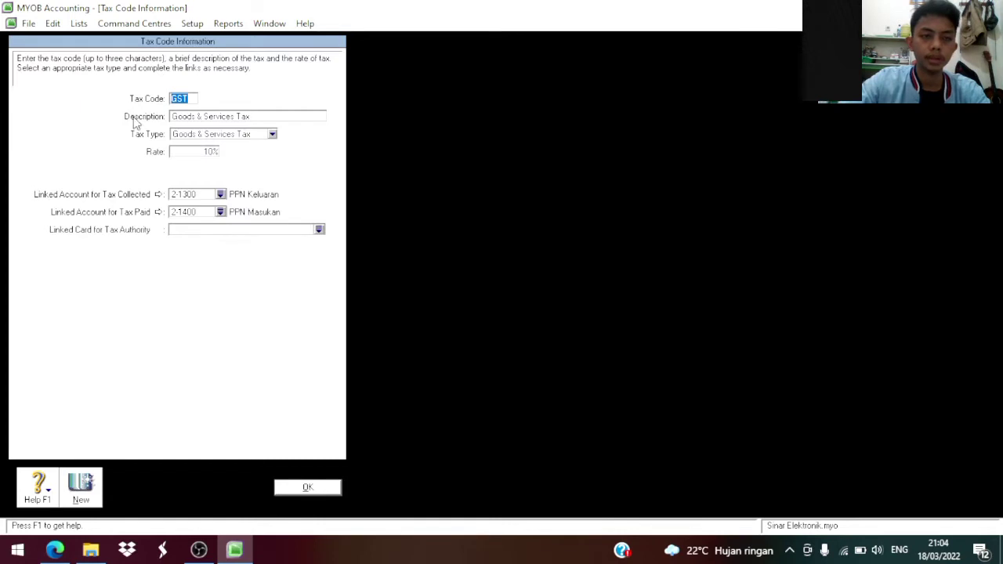
key(BackSpace)
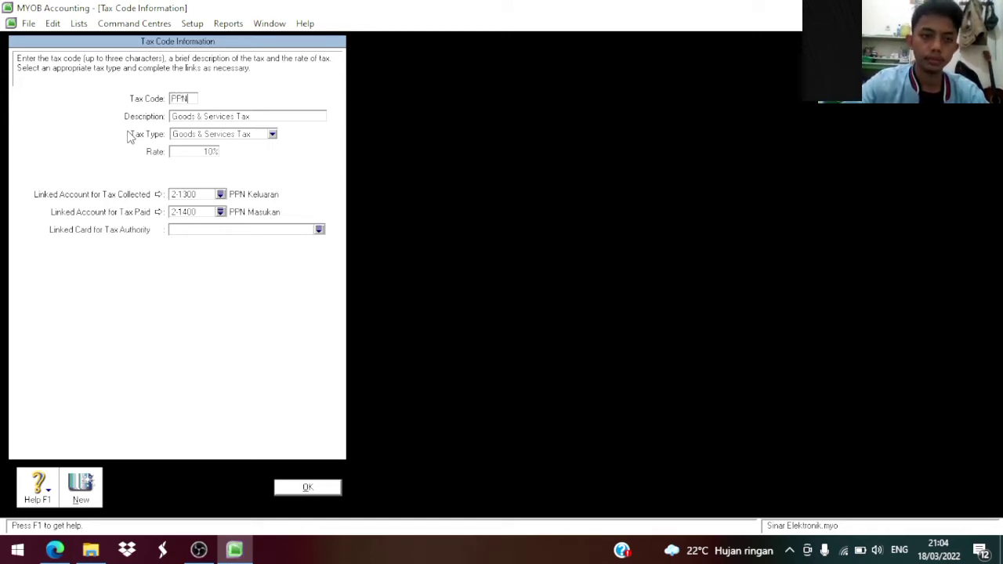
key(Tab)
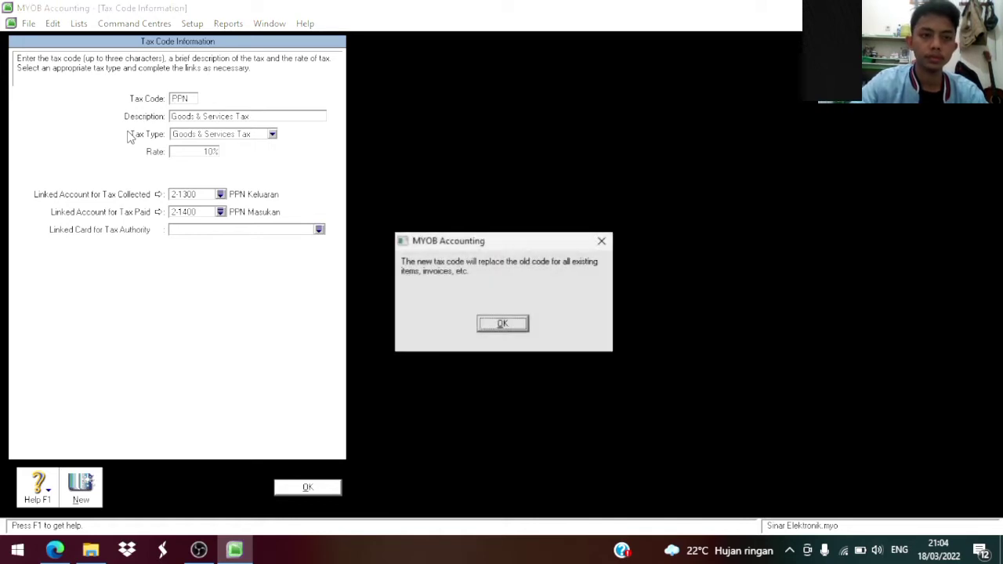
click(502, 324)
key(BackSpace)
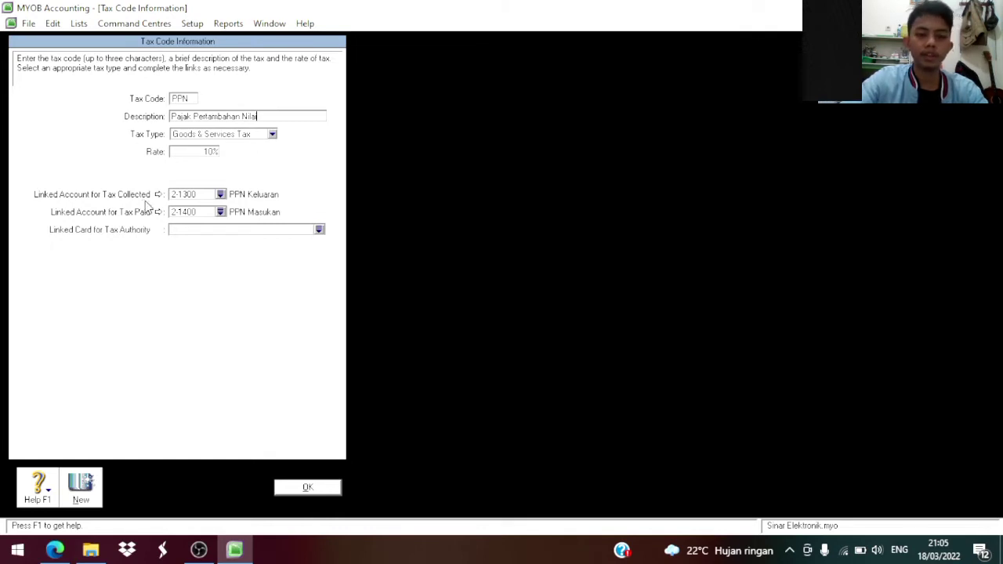
Link the PPN tax code to 2-1300 PPN Keluaran for tax collected and 2-1400 PPN Masukan for tax paid, and save it.
click(221, 196)
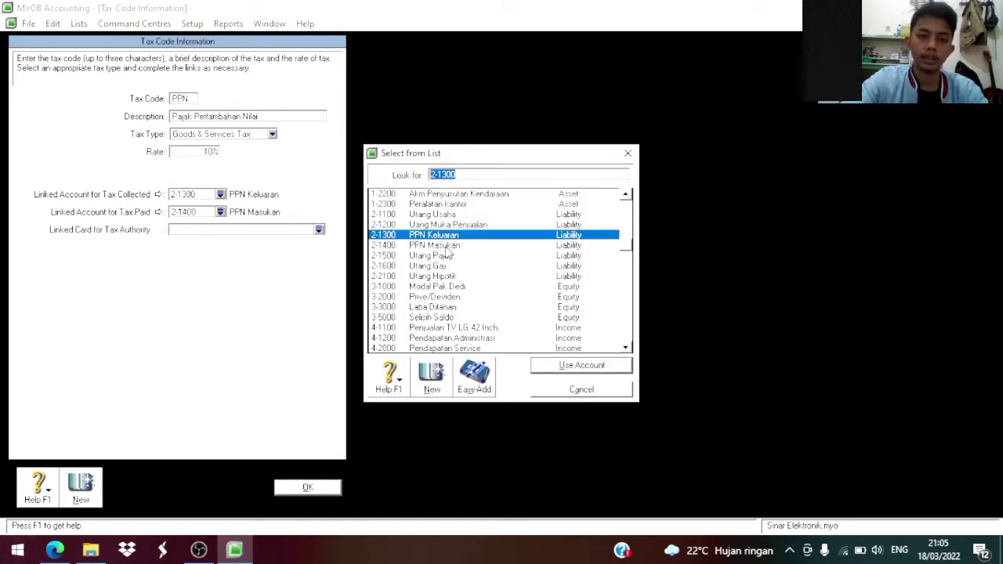
click(178, 303)
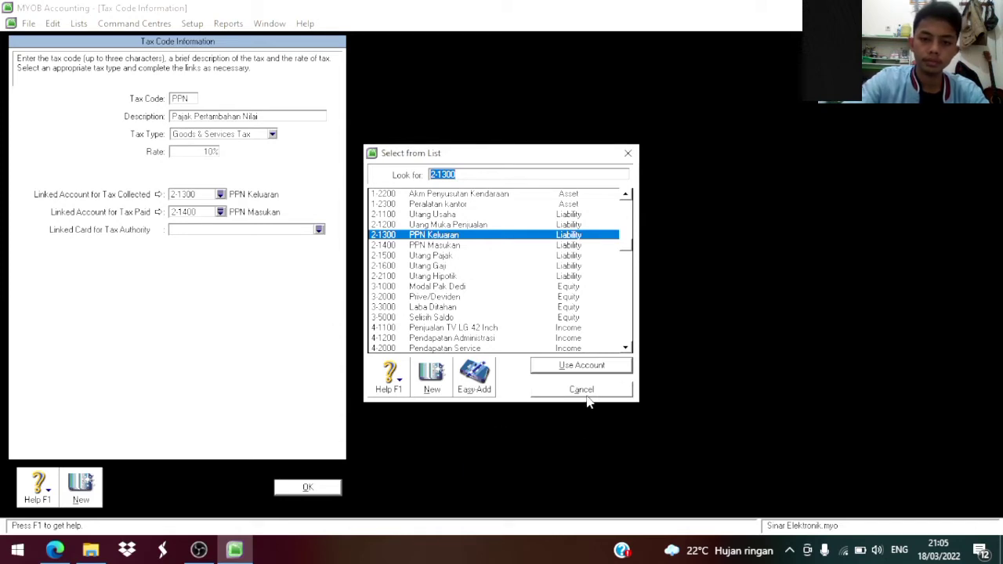
click(543, 368)
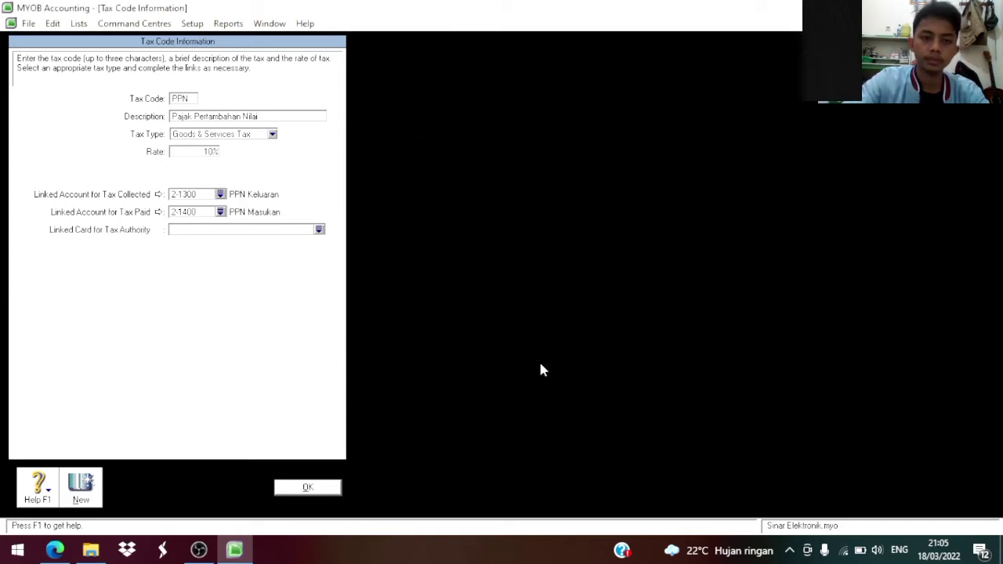
click(221, 195)
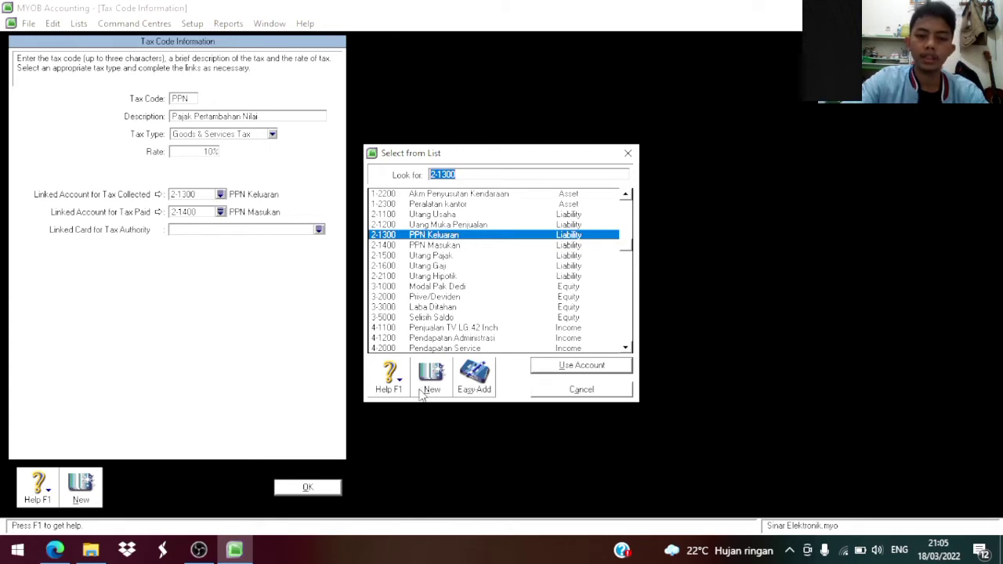
click(538, 372)
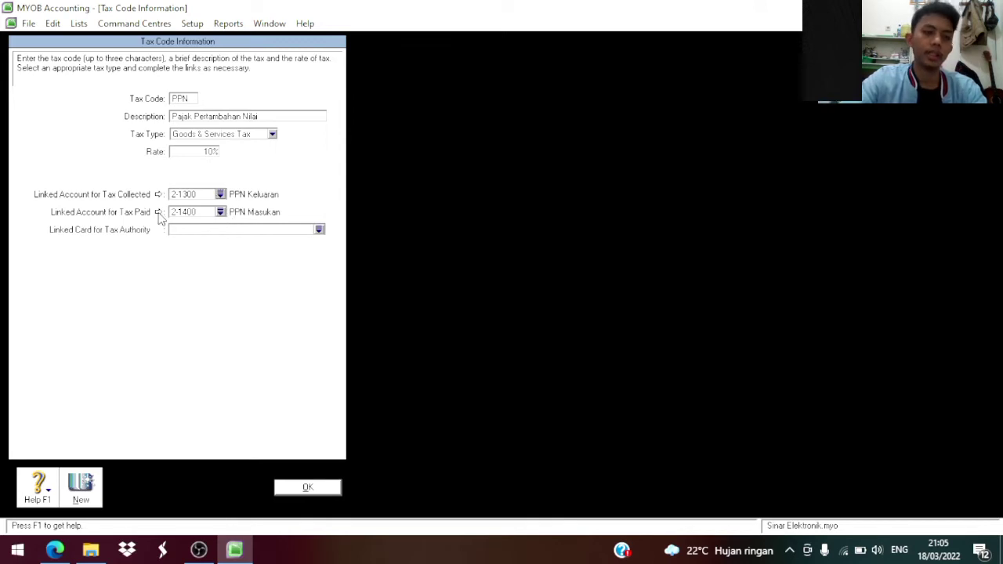
click(223, 212)
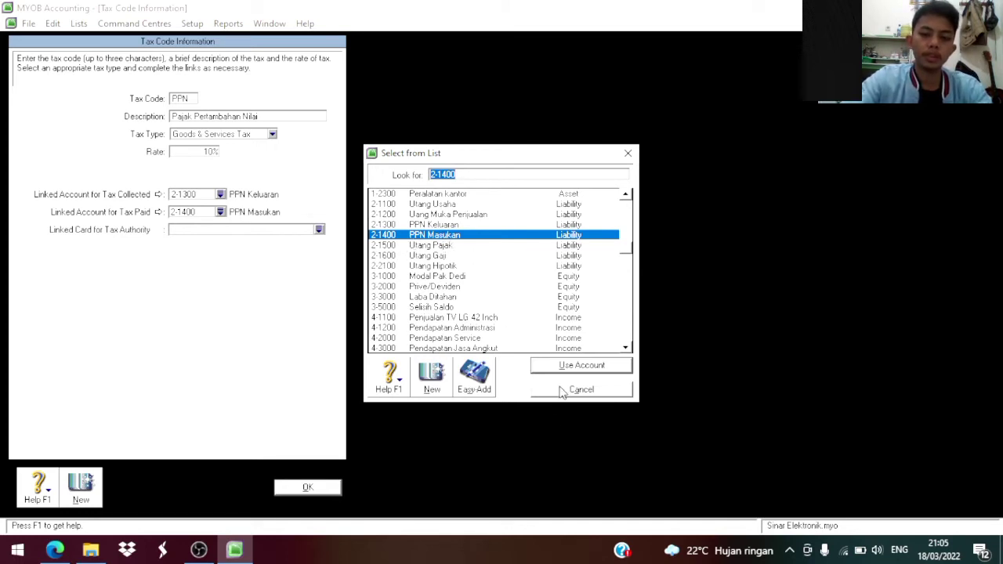
click(546, 366)
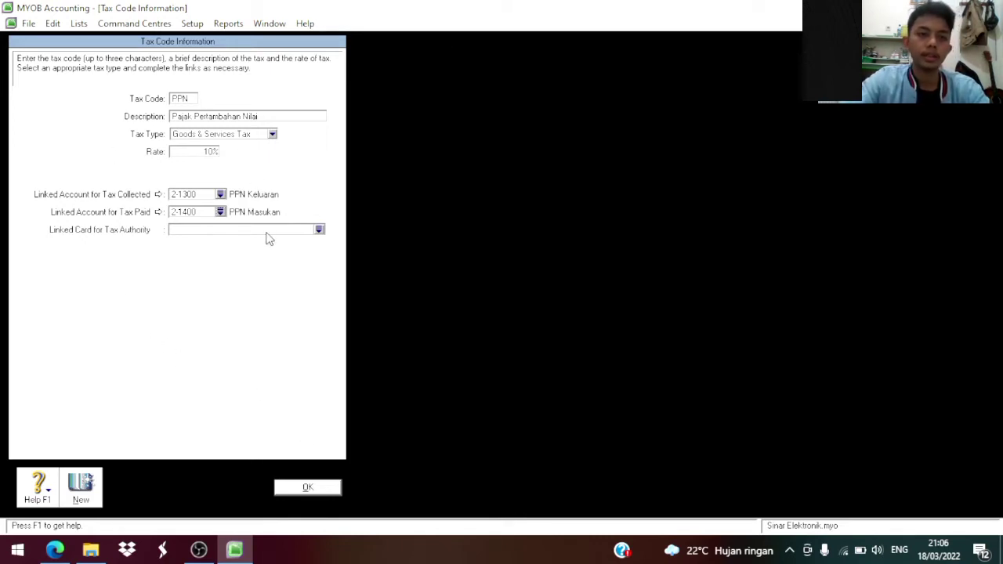
click(297, 491)
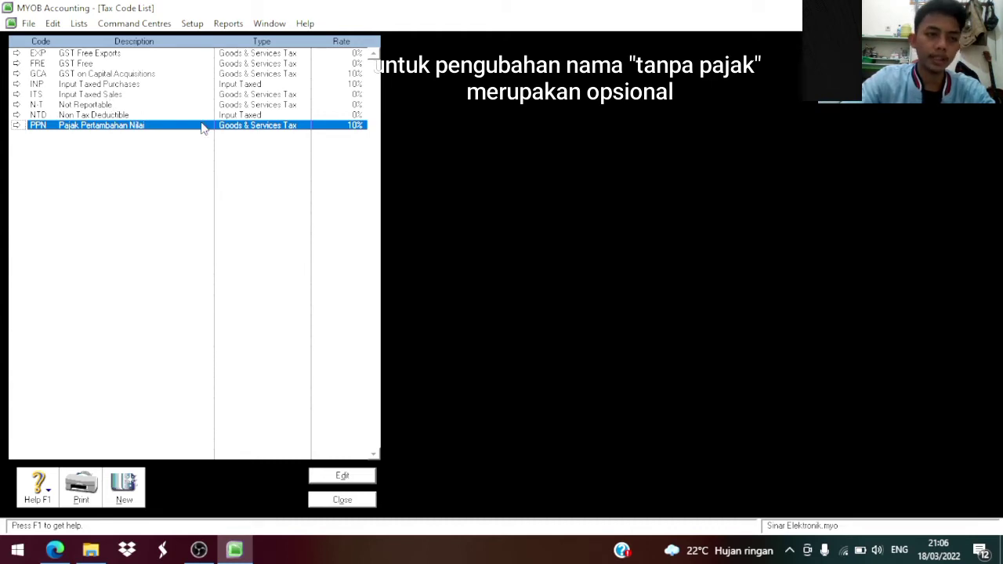
Change the N-T tax code's description to Tanpa pajak and save it.
double_click(77, 105)
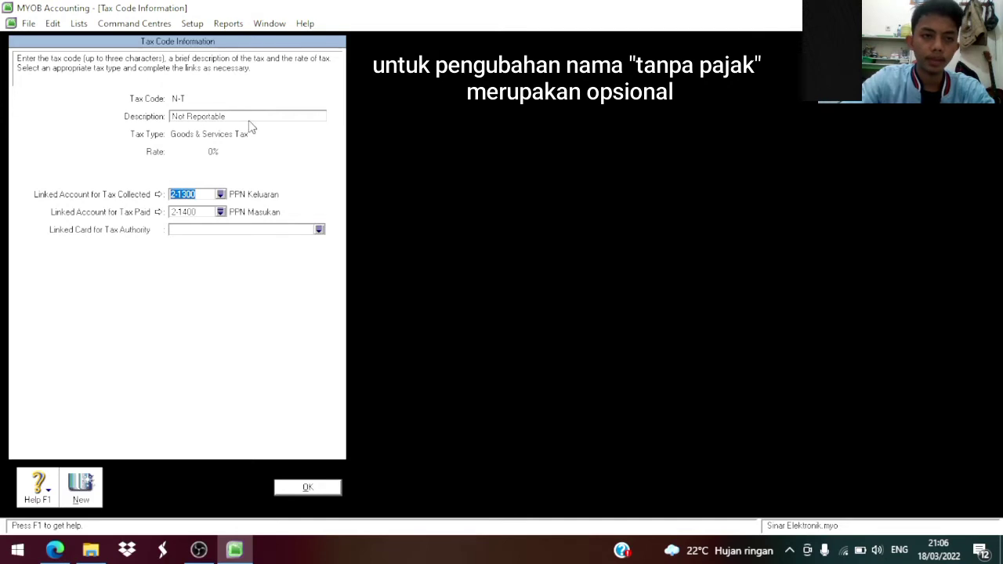
click(245, 118)
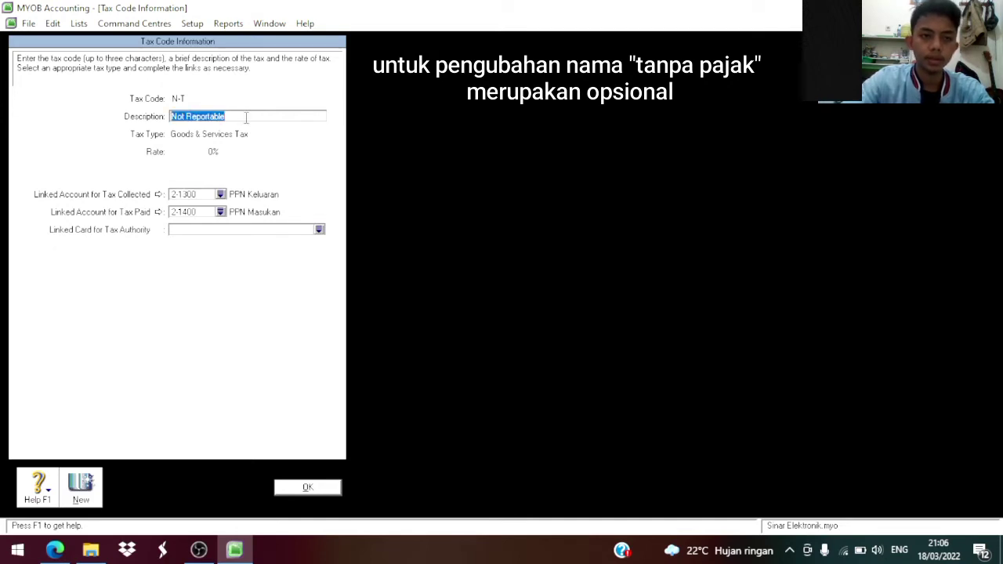
key(BackSpace)
text(T)
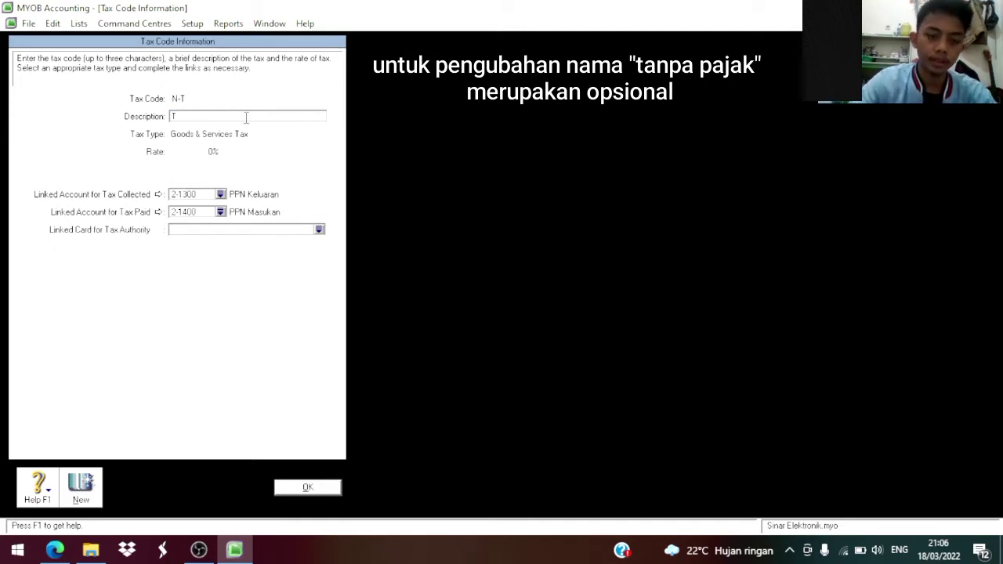
text(anpa pajak)
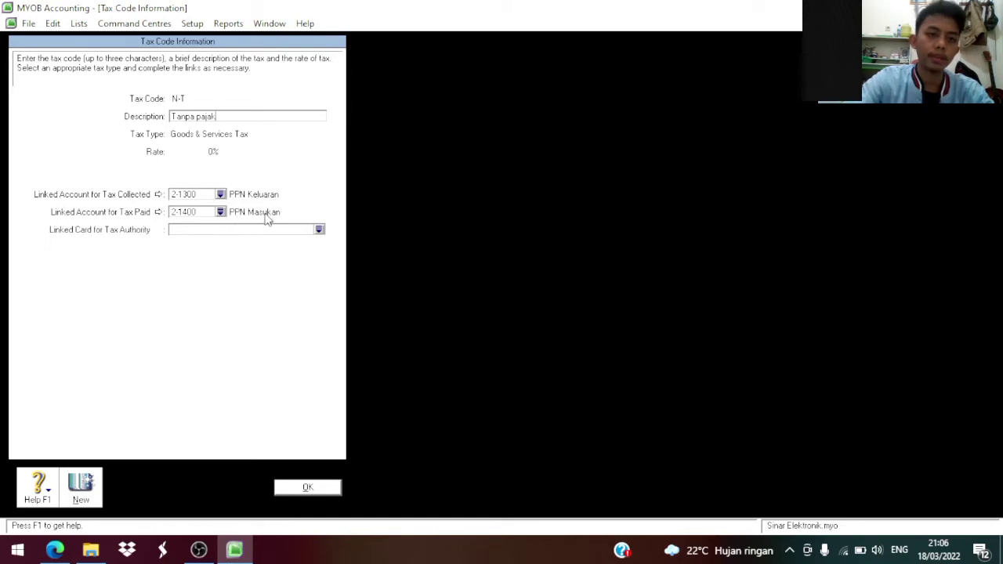
click(310, 489)
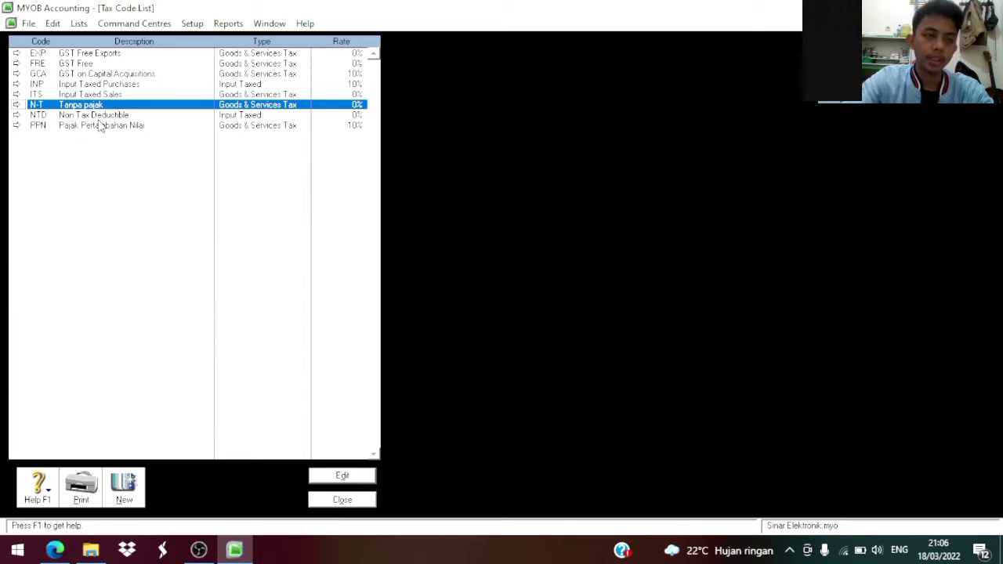
Delete the EXP (GST Free Exports) tax code from its detail form.
double_click(108, 53)
right_click(77, 143)
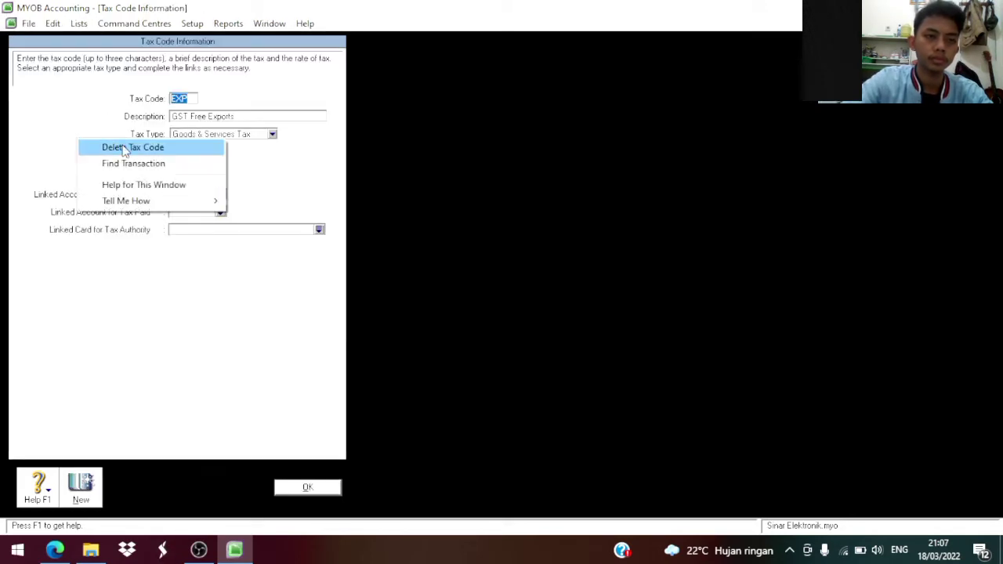
click(123, 147)
click(296, 488)
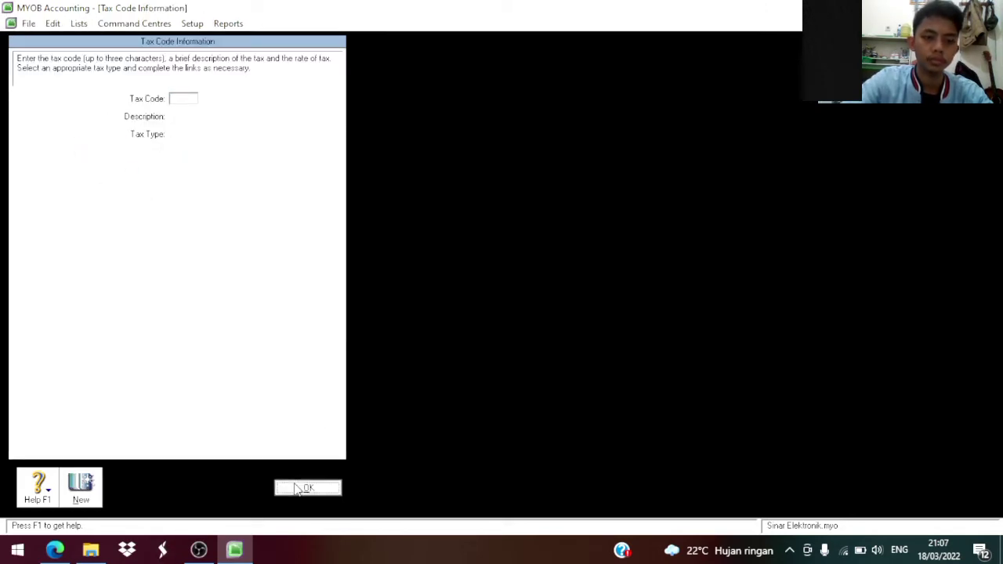
Delete the FRE, GCA, INP and ITS tax codes one after another directly from the tax code list.
right_click(114, 55)
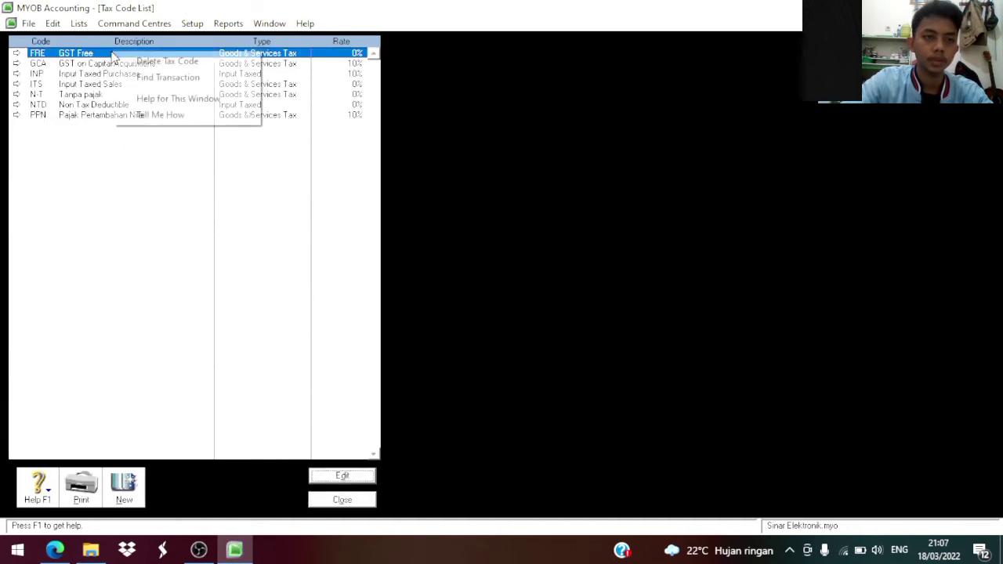
click(137, 61)
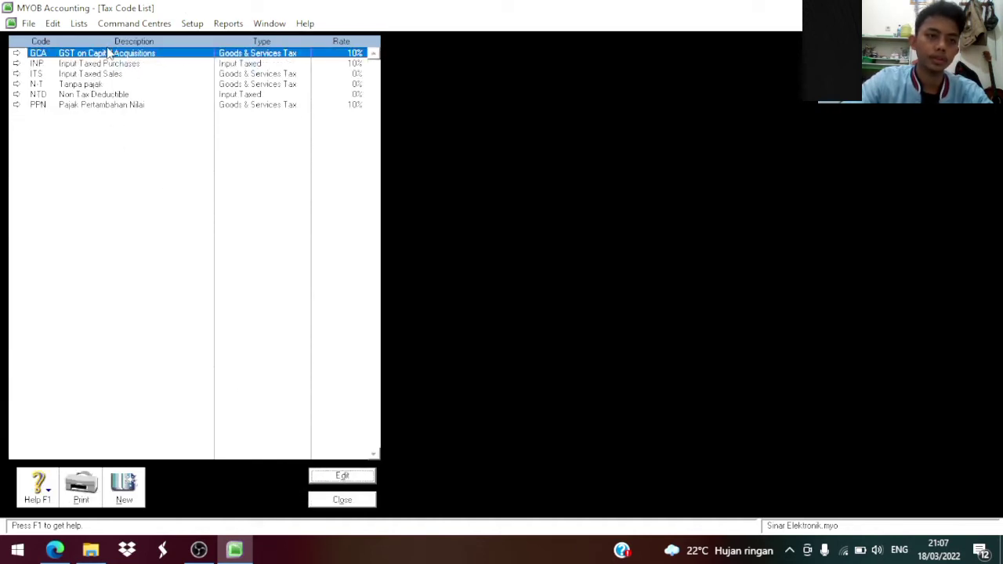
right_click(114, 55)
click(137, 61)
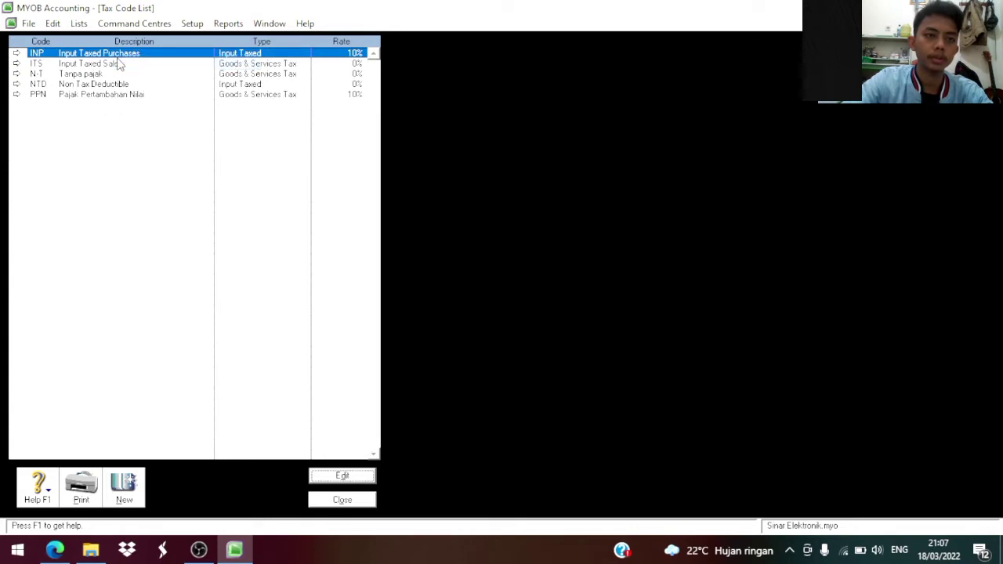
right_click(116, 55)
click(139, 62)
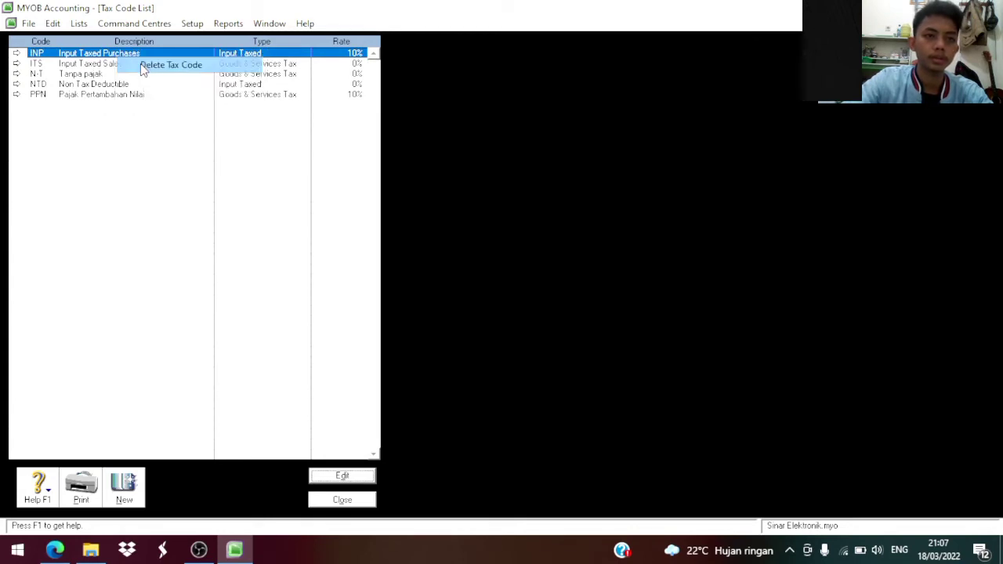
right_click(94, 56)
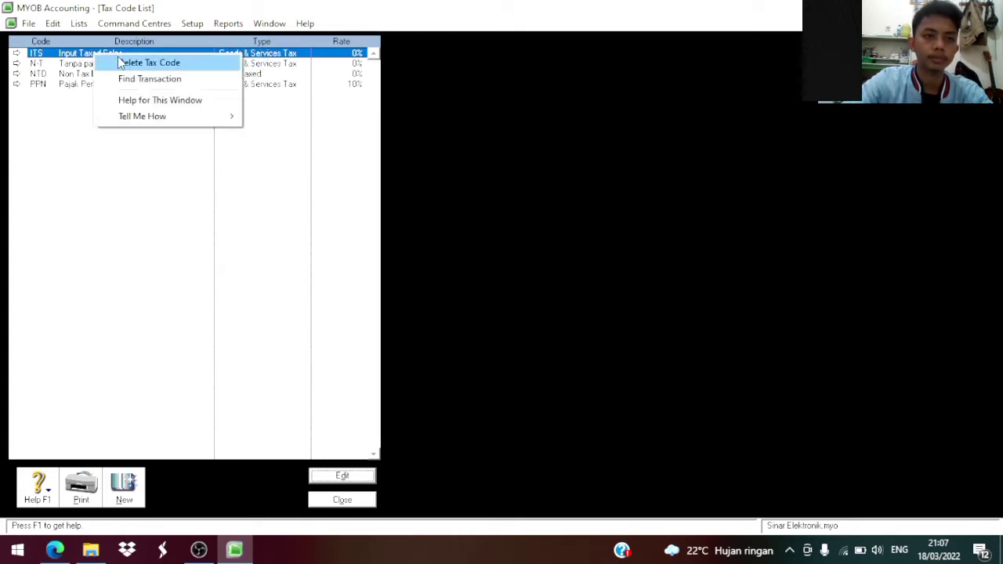
click(122, 63)
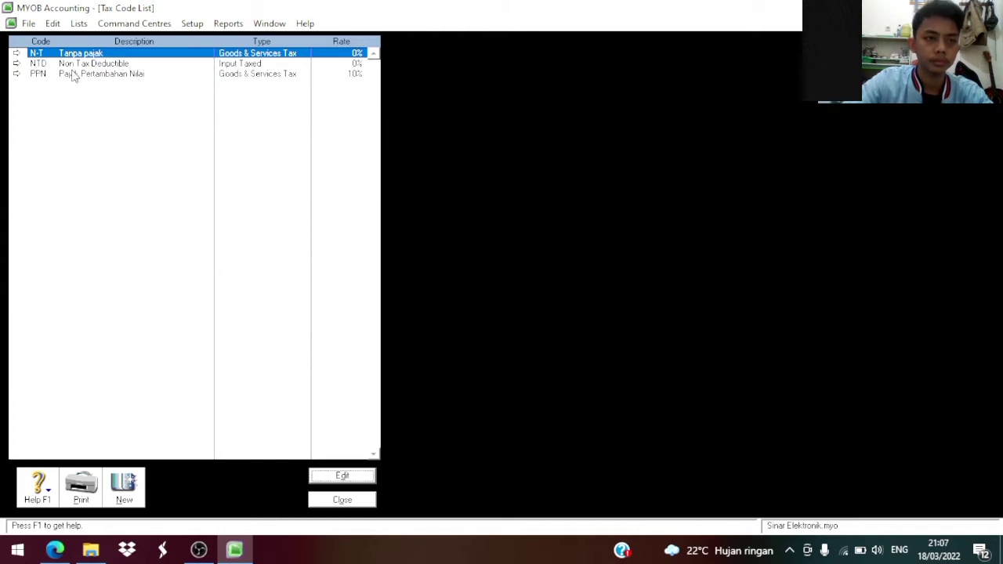
Try to delete the NTD tax code directly from the tax code list.
right_click(88, 67)
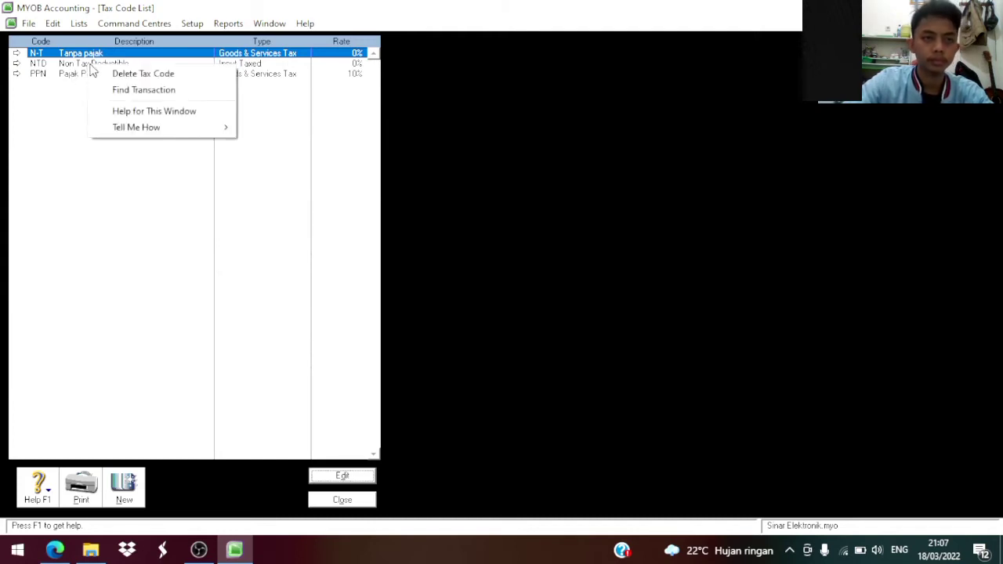
click(103, 72)
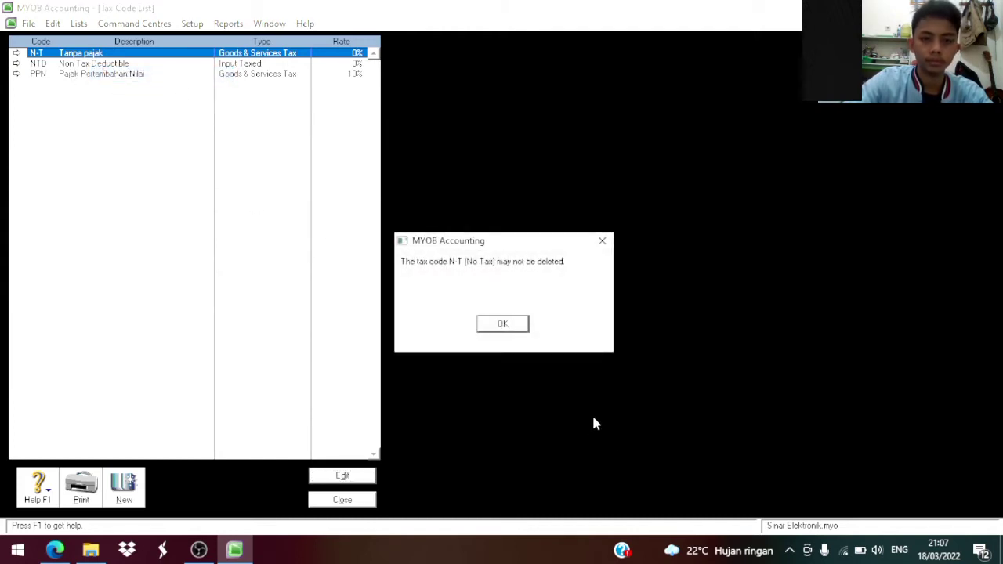
click(499, 325)
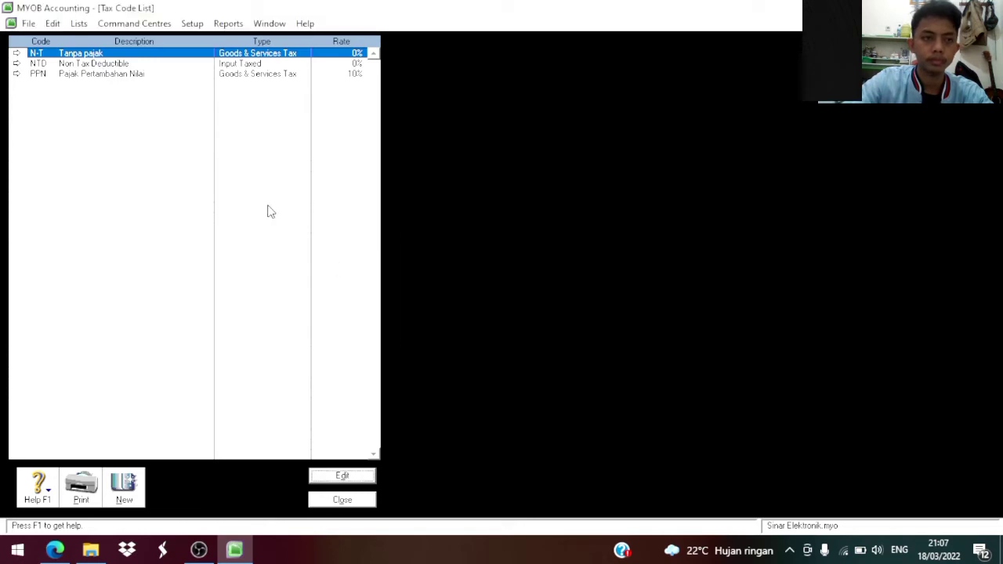
Delete the NTD (Non Tax Deductible) tax code from its detail form.
double_click(144, 62)
right_click(94, 141)
click(130, 150)
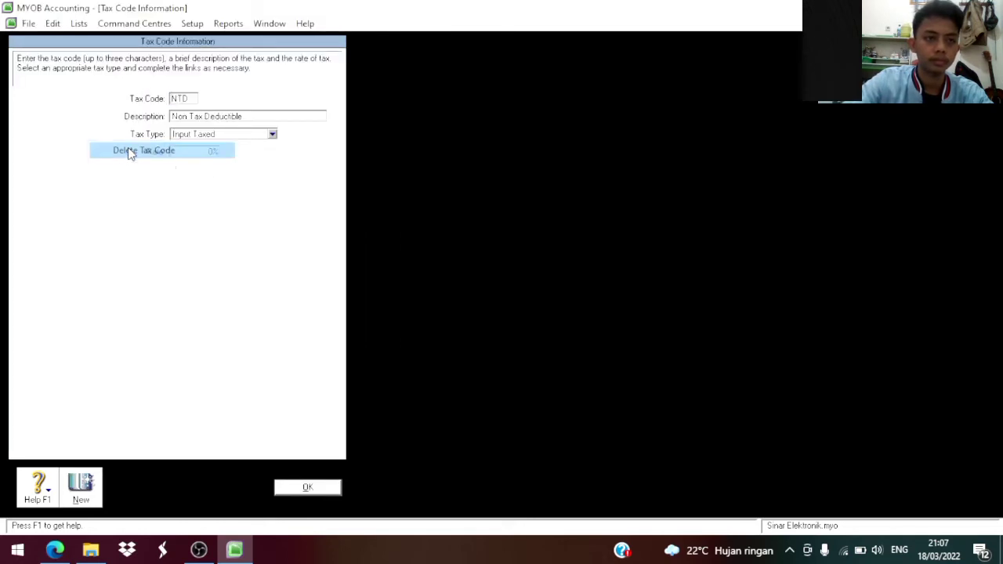
click(315, 489)
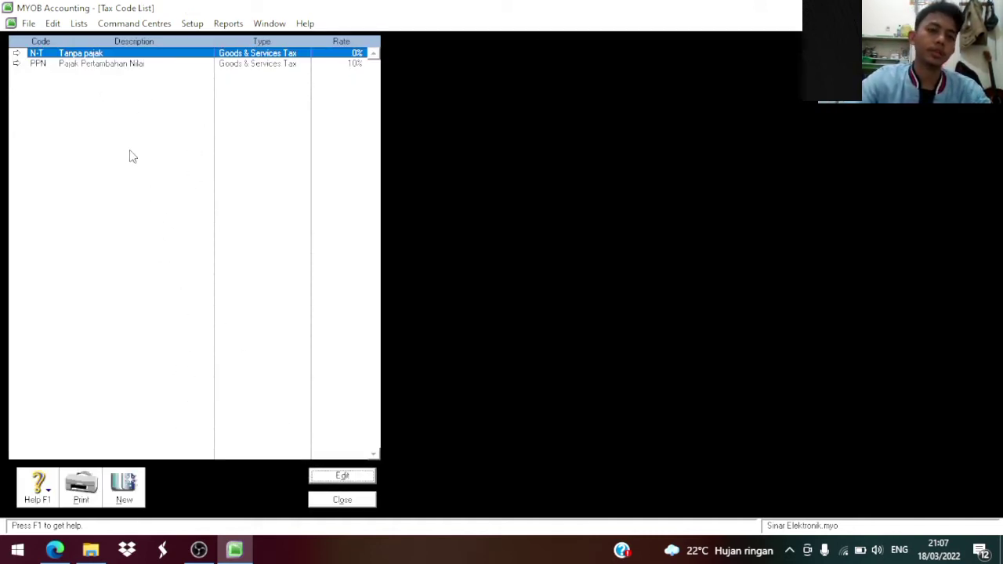
Leave the tax code list and start a new job record from the jobs list.
click(338, 500)
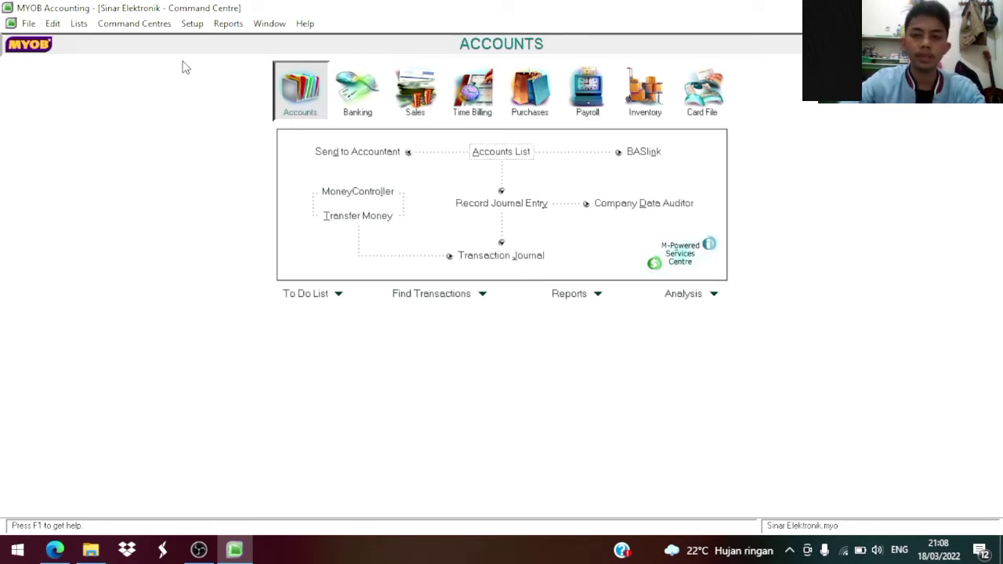
click(82, 24)
key(Right)
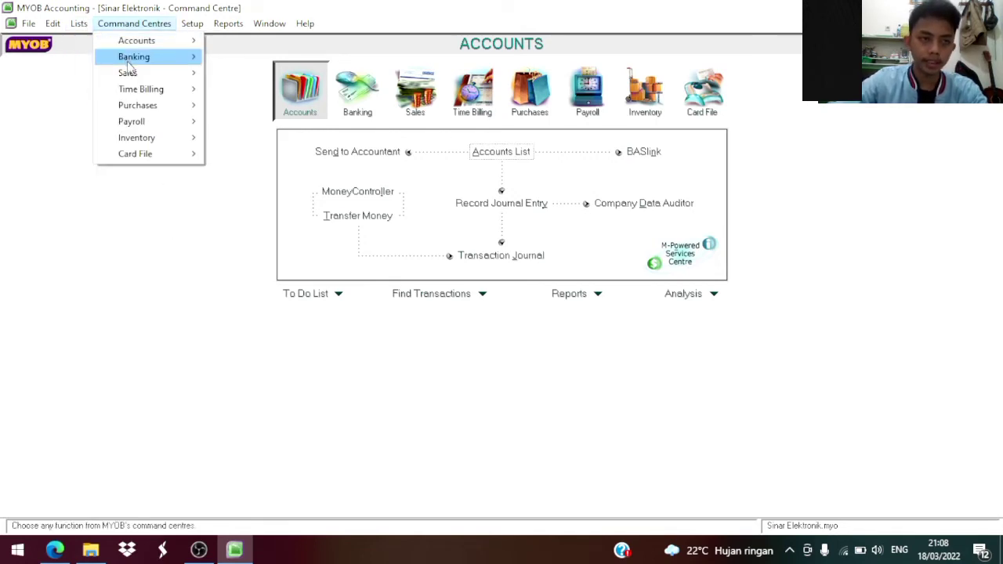
click(87, 37)
click(79, 23)
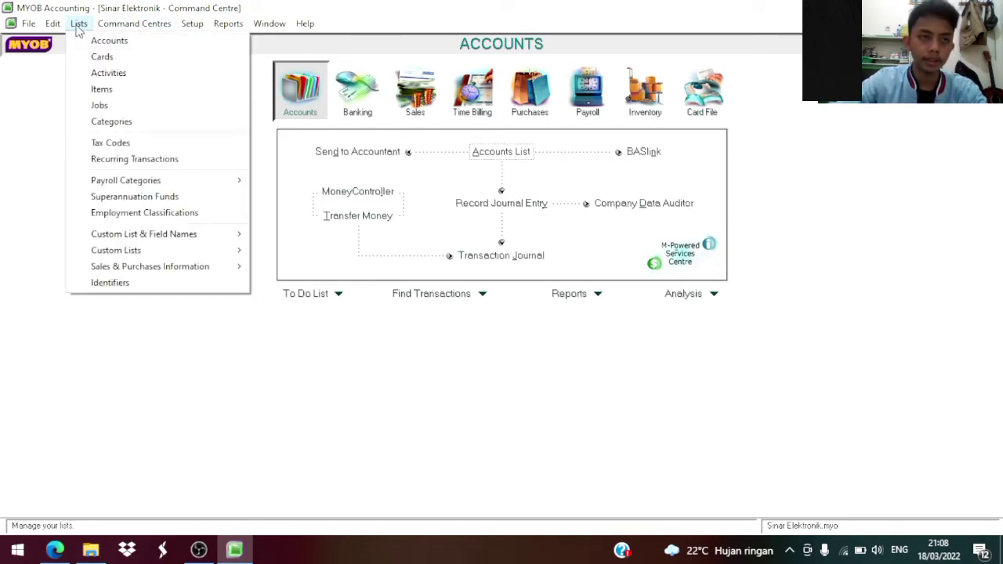
click(110, 110)
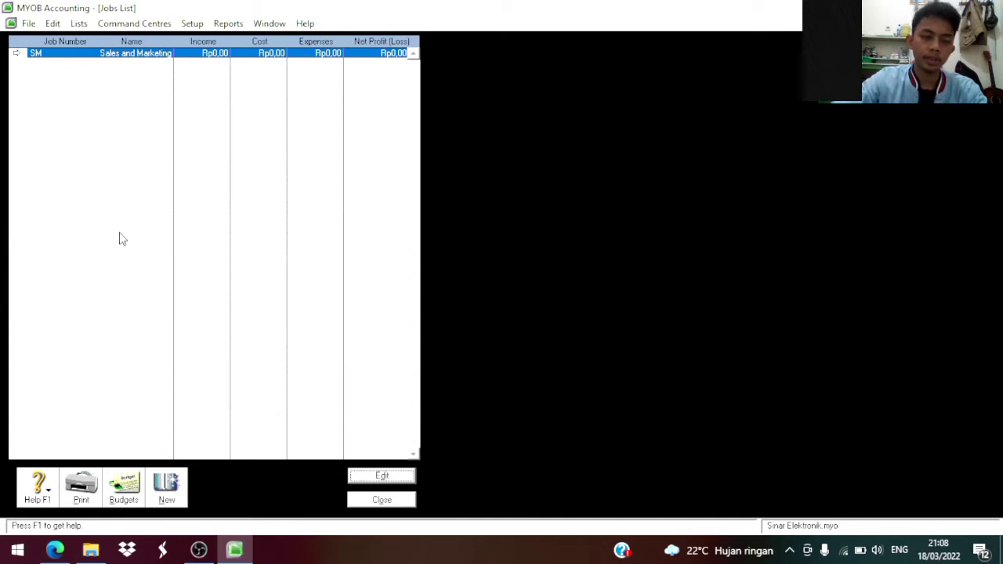
click(177, 489)
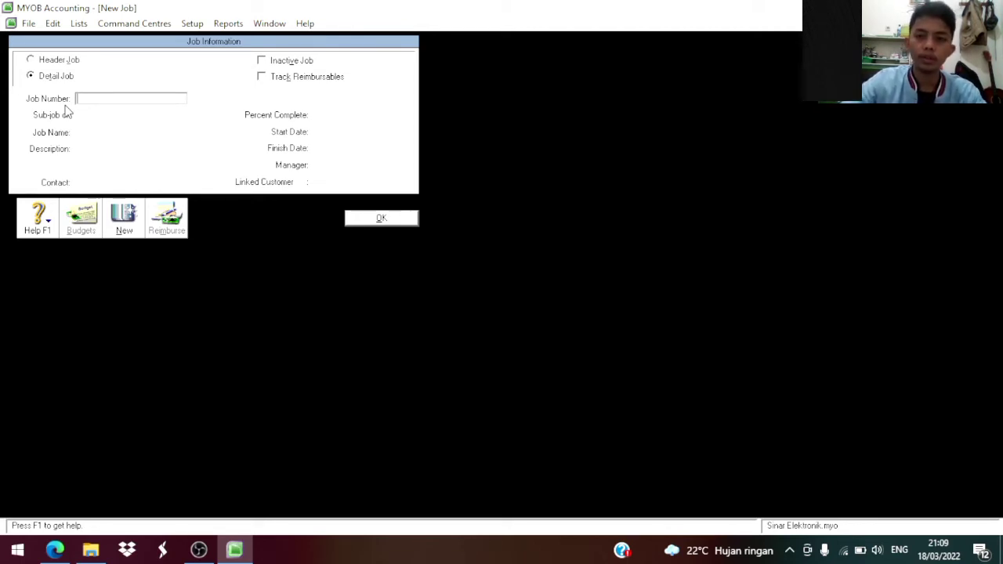
text(Ge)
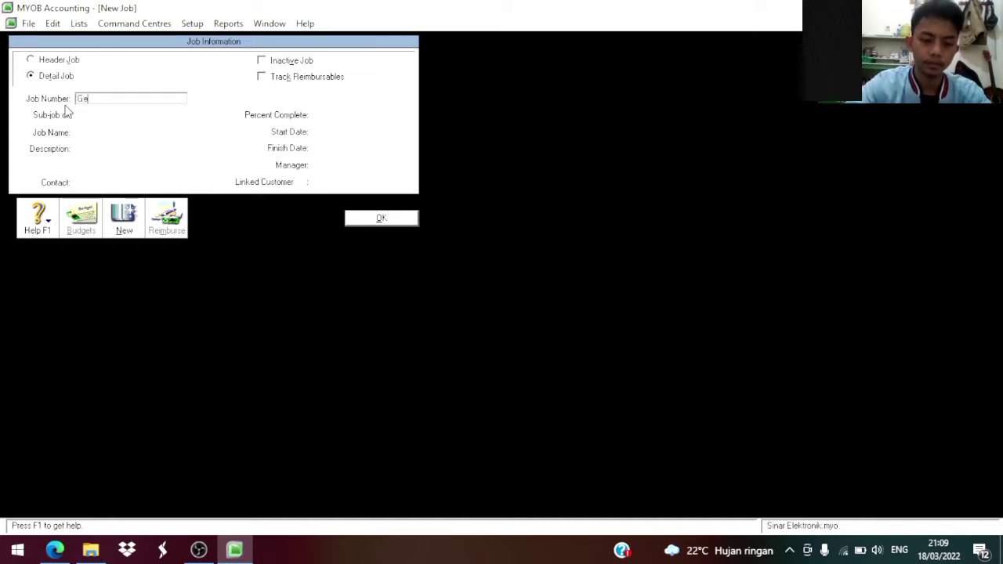
text(neral Af)
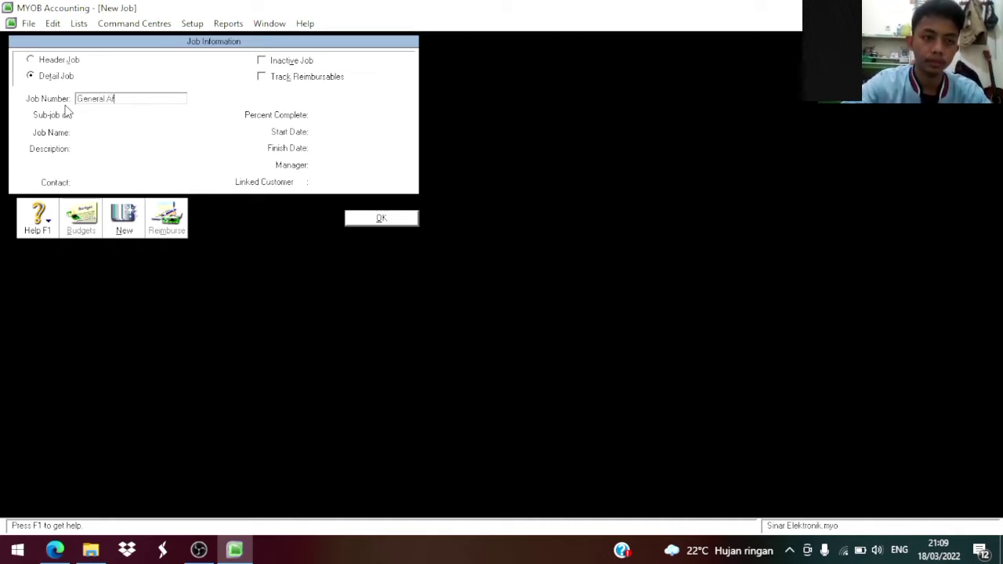
text(fair)
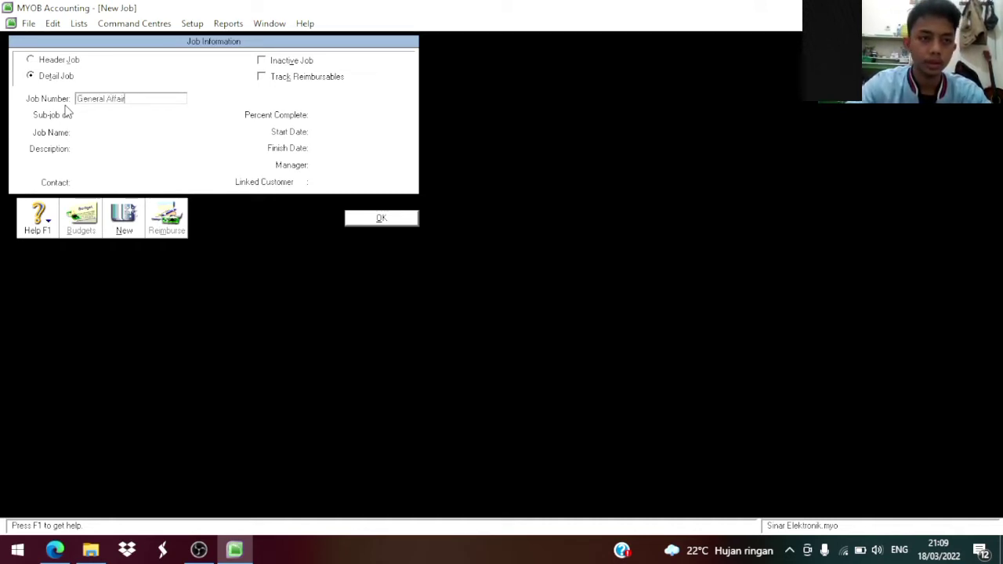
key(BackSpace)
key(BackSpace)
key(BackSpace)
key(BackSpace)
key(BackSpace)
key(BackSpace)
key(BackSpace)
key(BackSpace)
key(BackSpace)
key(BackSpace)
key(BackSpace)
key(BackSpace)
key(BackSpace)
key(BackSpace)
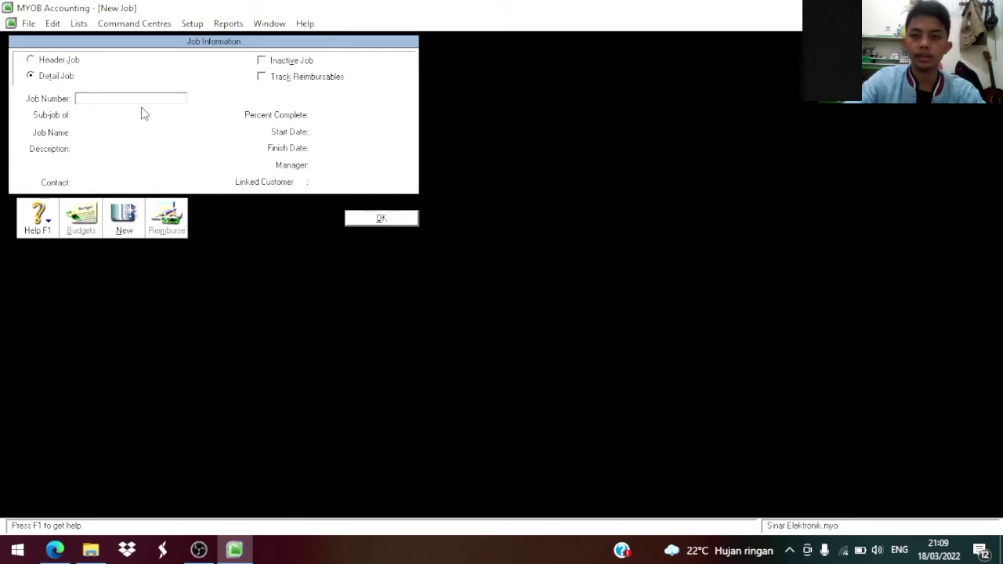
Set the new detail job's number to GA and its job name to General Affair.
text(GA)
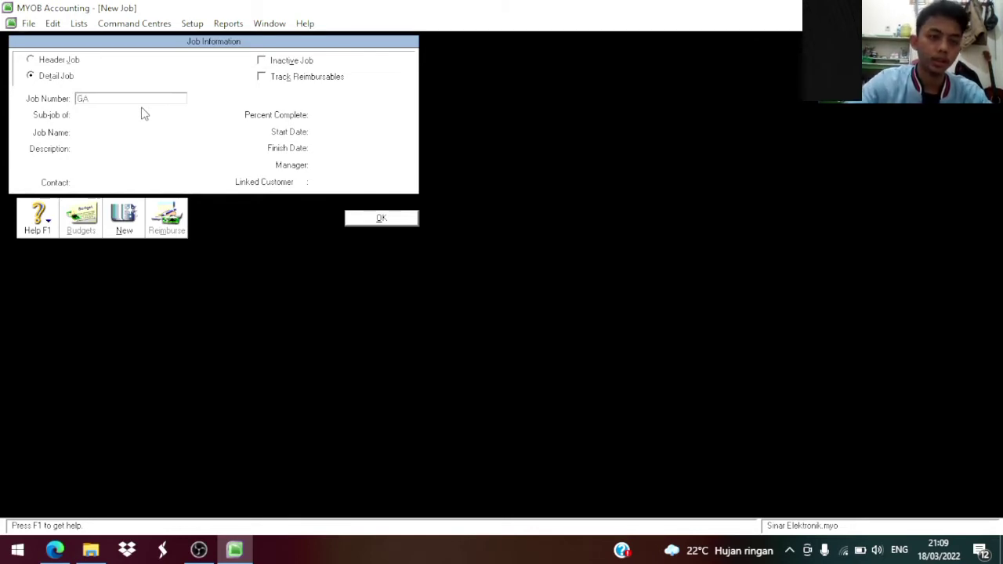
key(Tab)
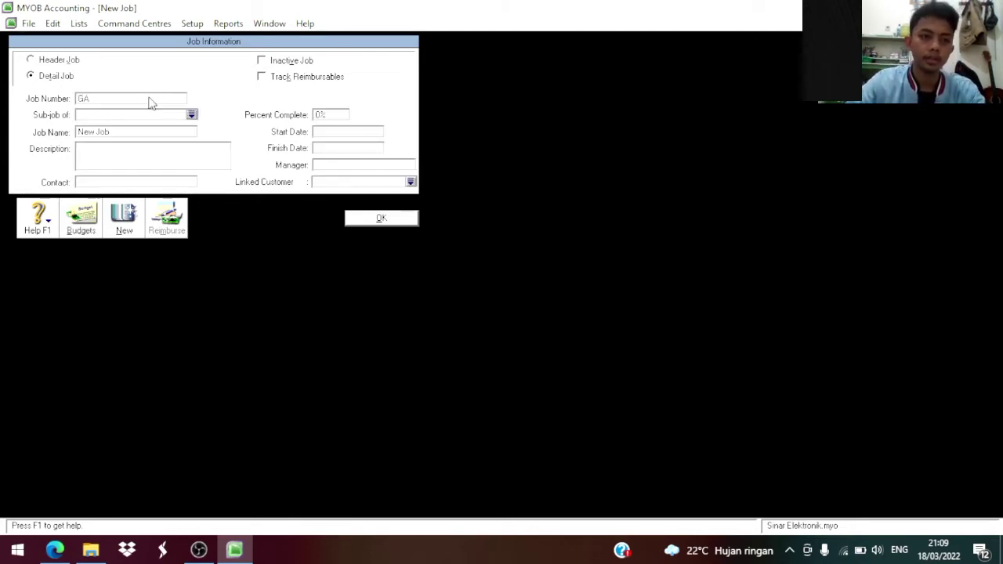
click(130, 135)
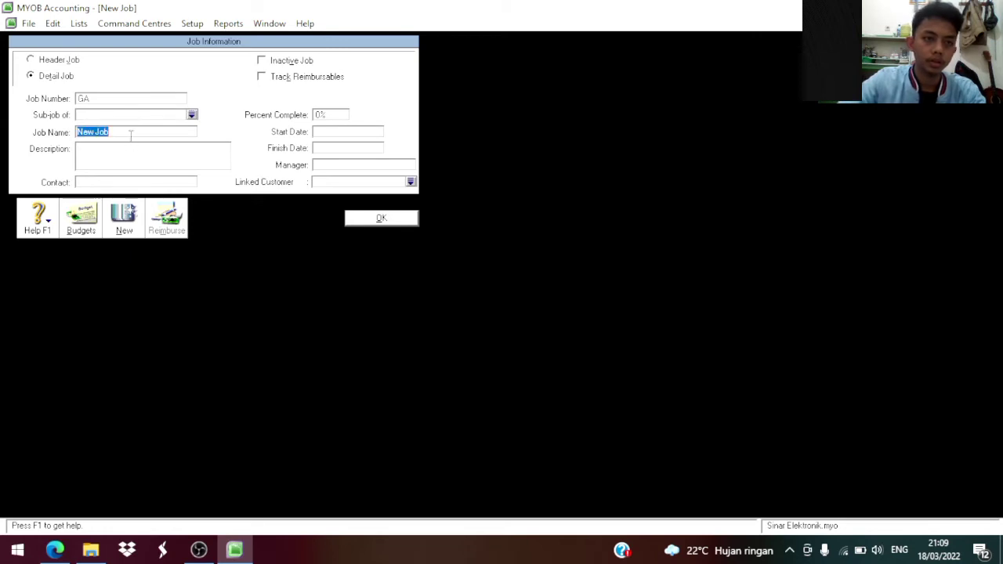
key(BackSpace)
text(G)
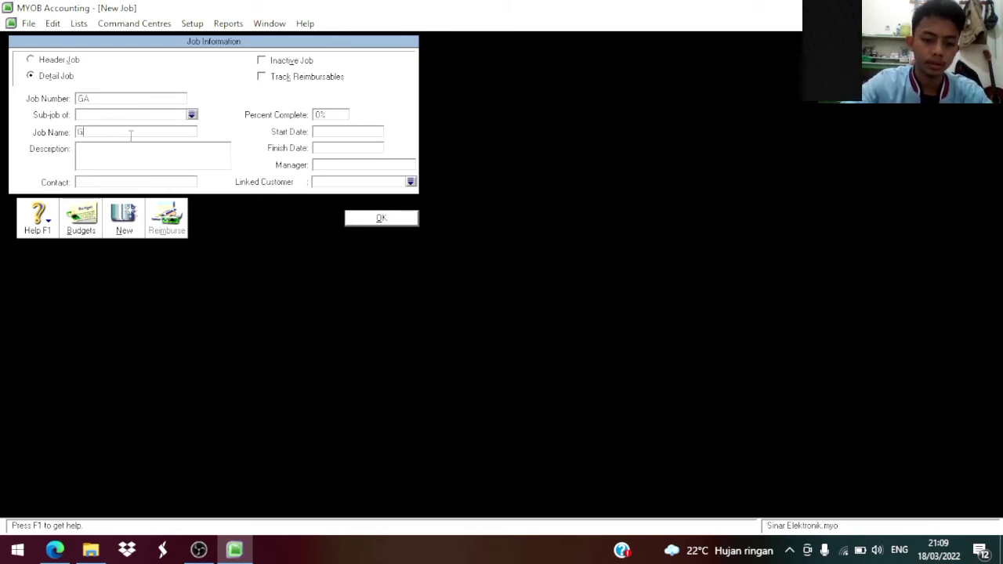
text(eneral)
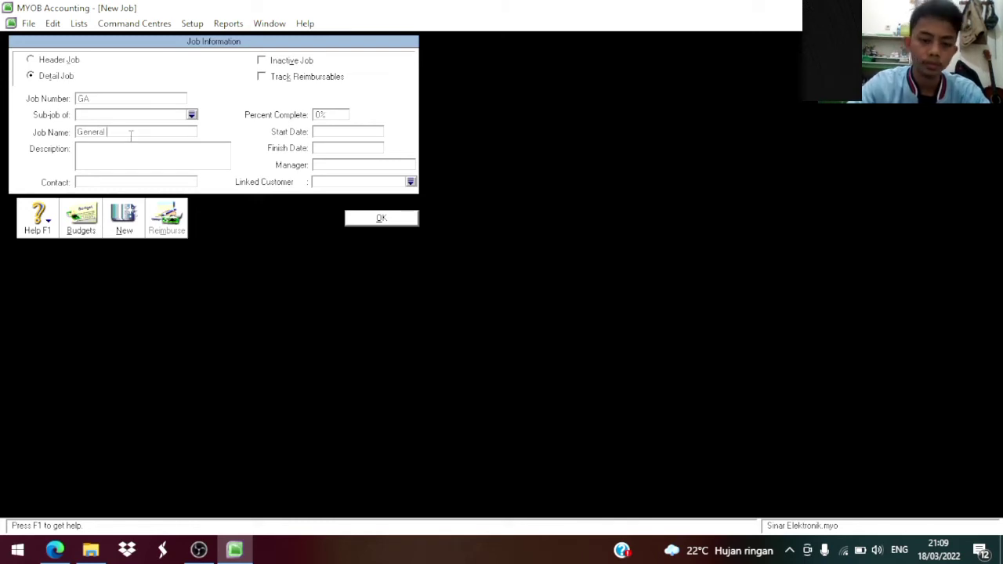
text( Affair)
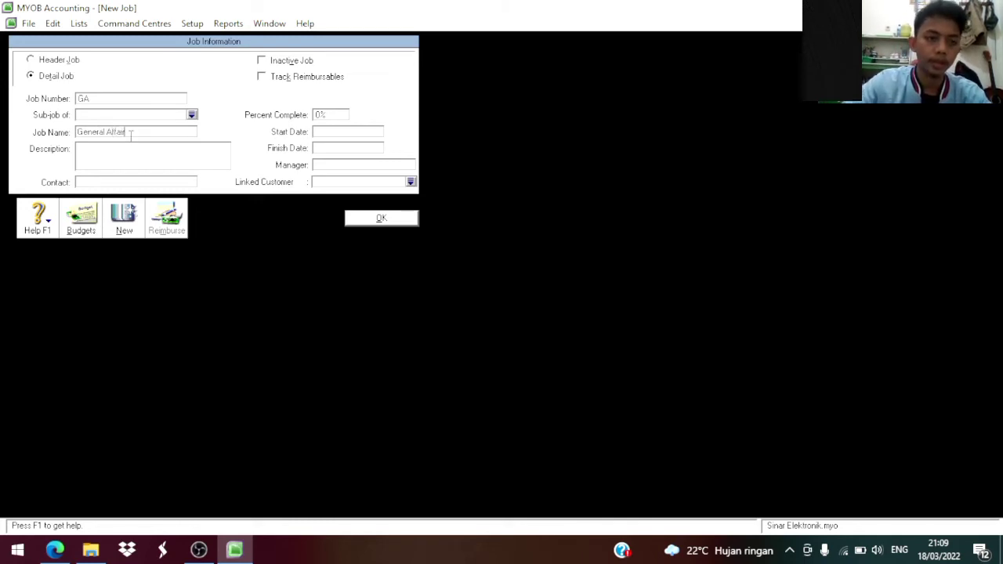
Enter "Mengelola Pengadaaan Sarana dan Prasarana Karyawan" as the description of the General Affair job.
click(121, 151)
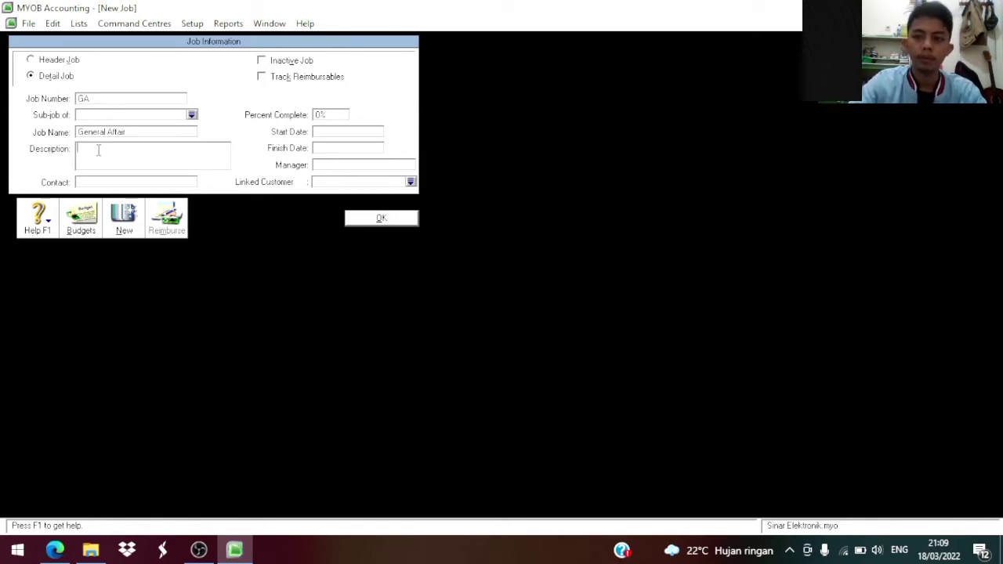
text(Me)
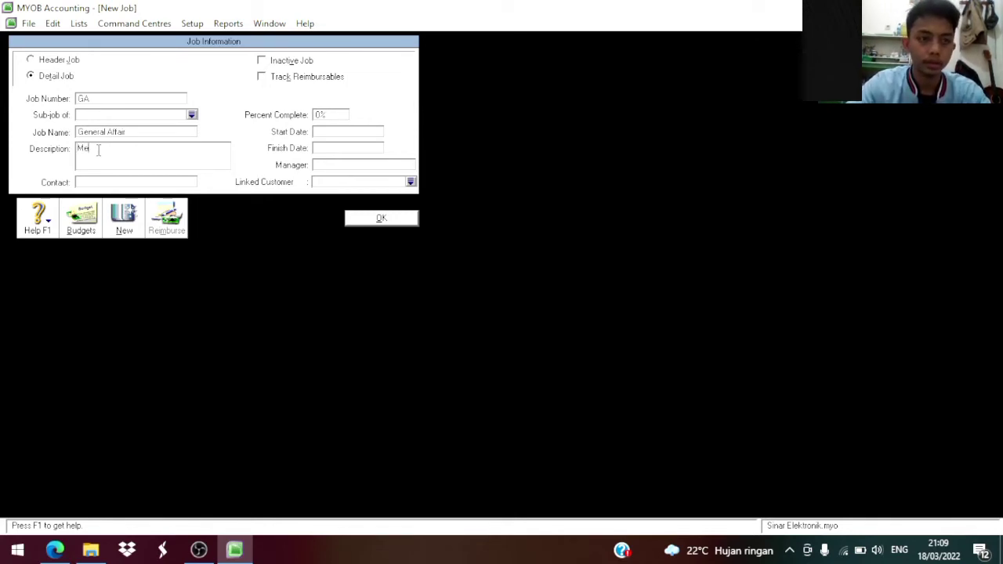
text(ngelola )
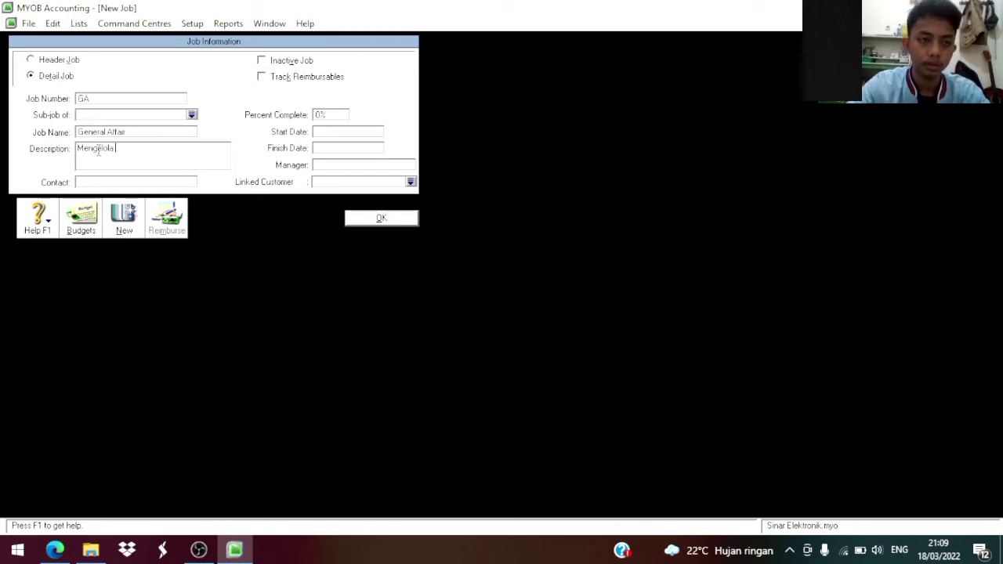
text(Pengada)
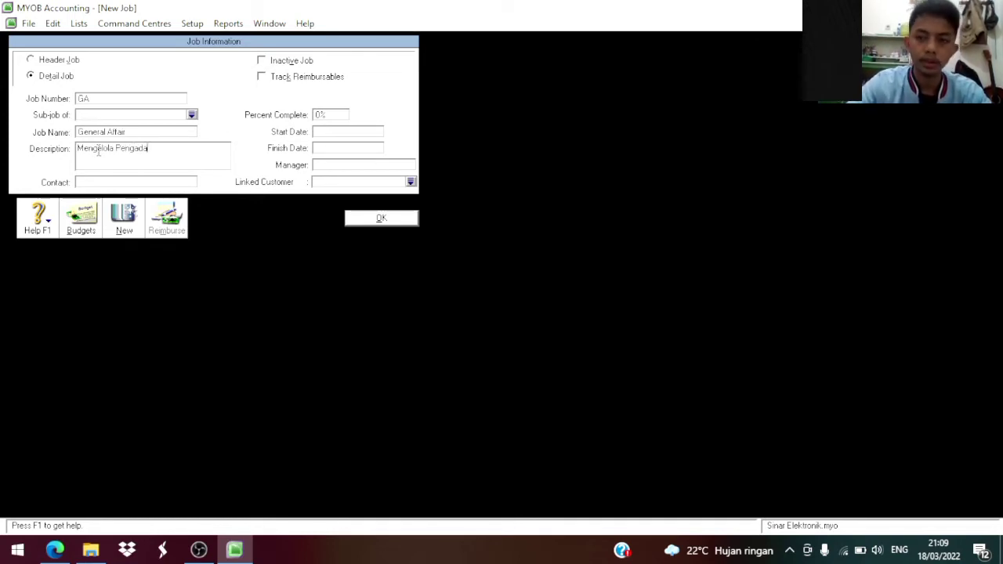
text(an D)
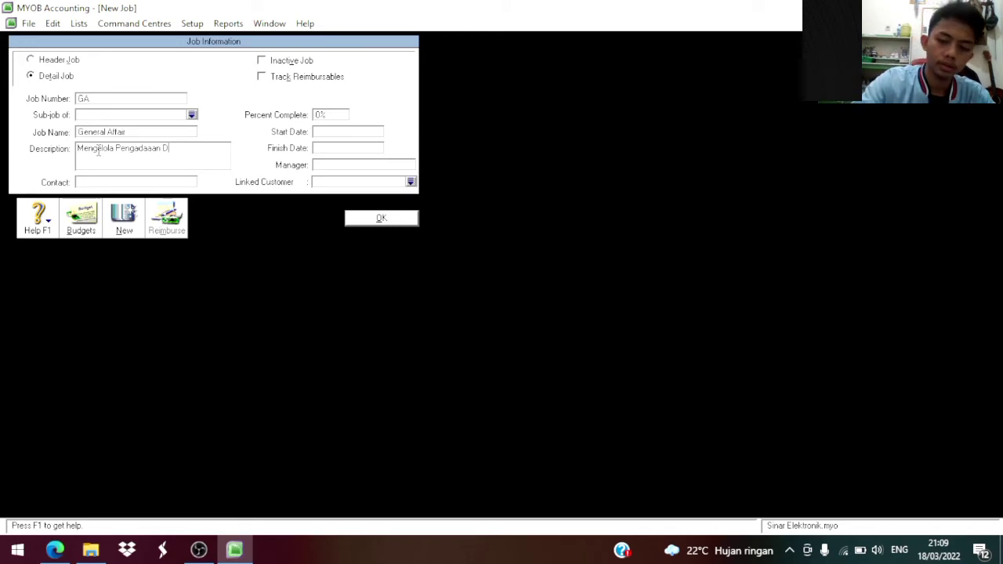
key(BackSpace)
text(Sarana )
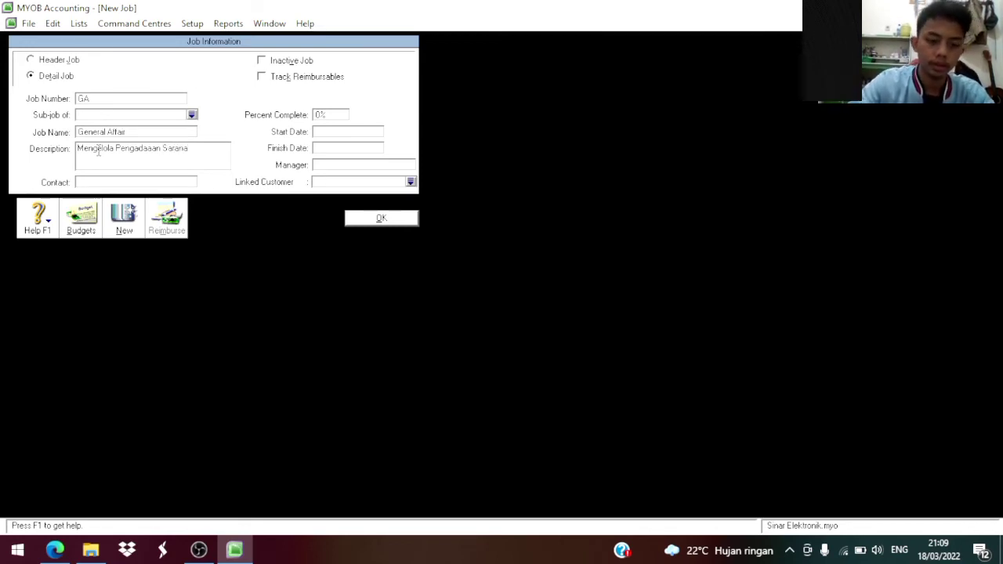
text(dan)
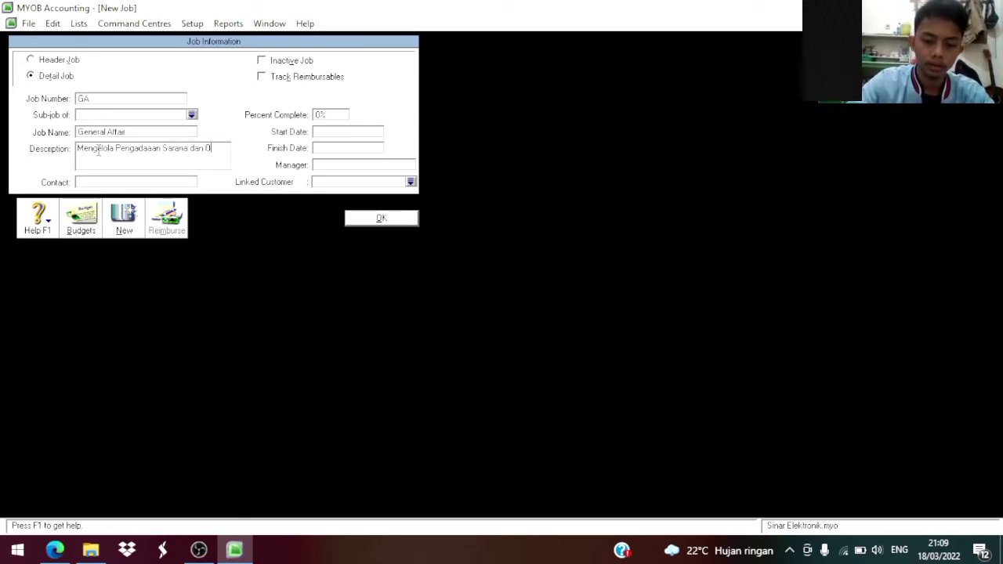
text( Pras)
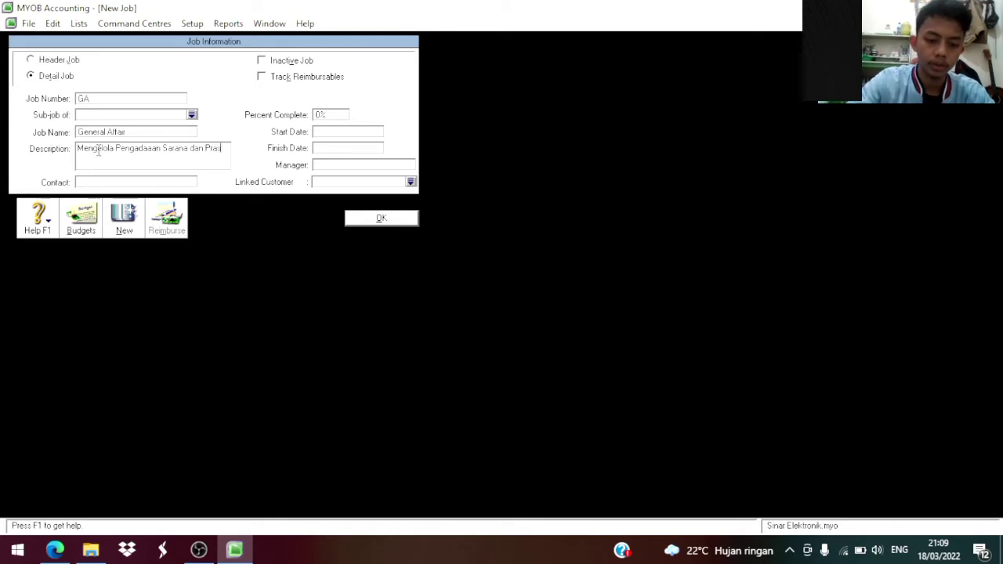
text(arana Karyawa)
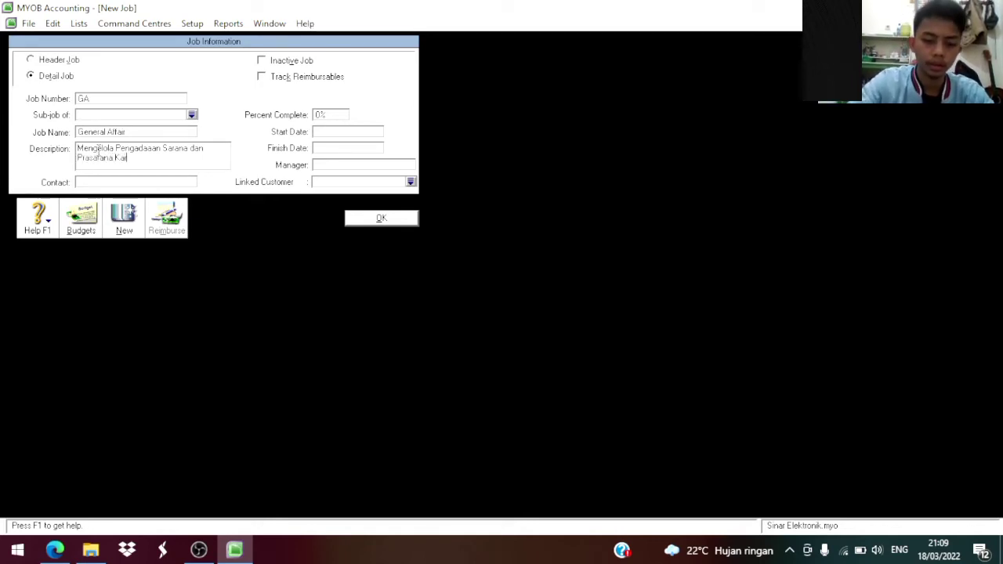
text(n)
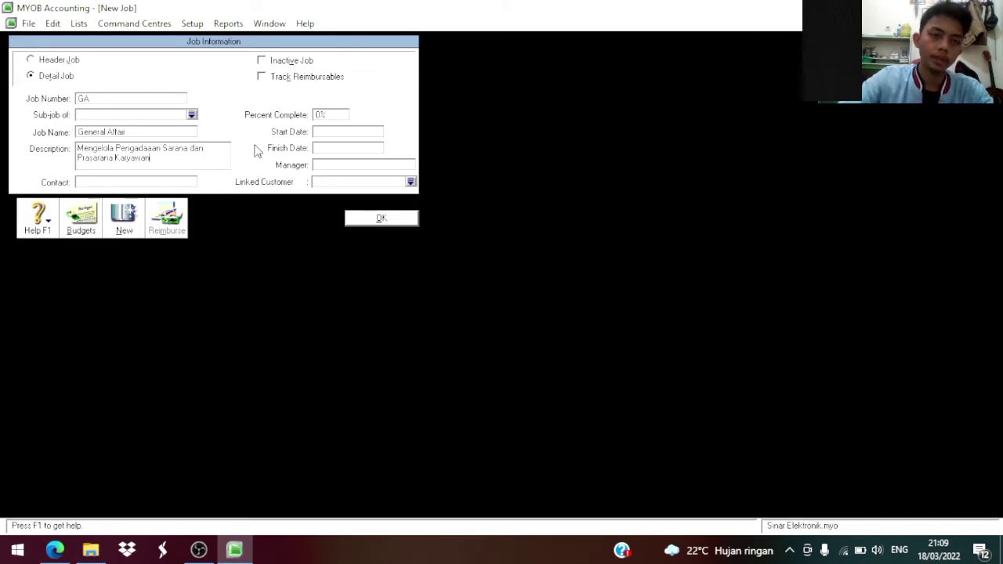
Start another new detail job with the job number PMB and the job name Pembelian.
click(124, 220)
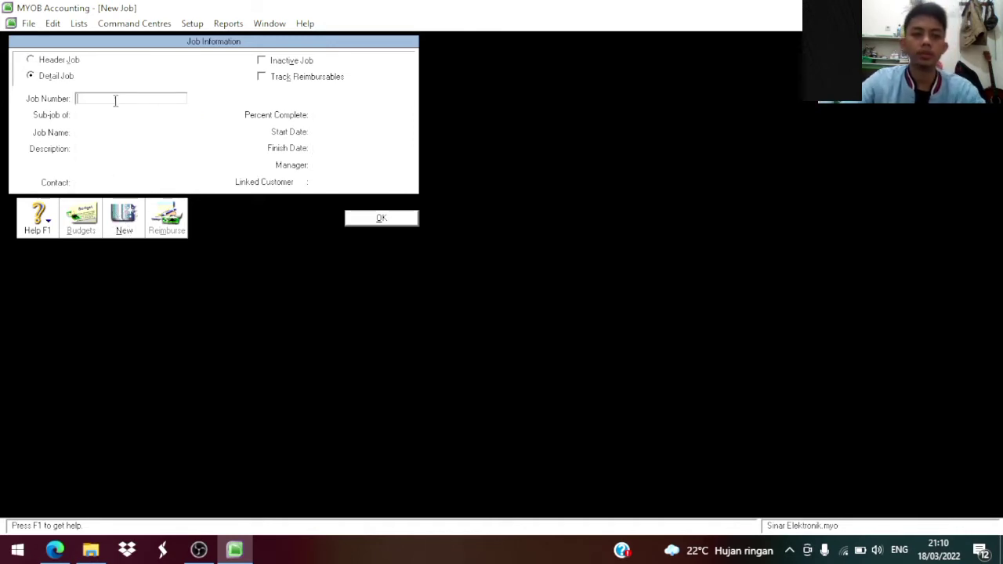
text(Pembelian)
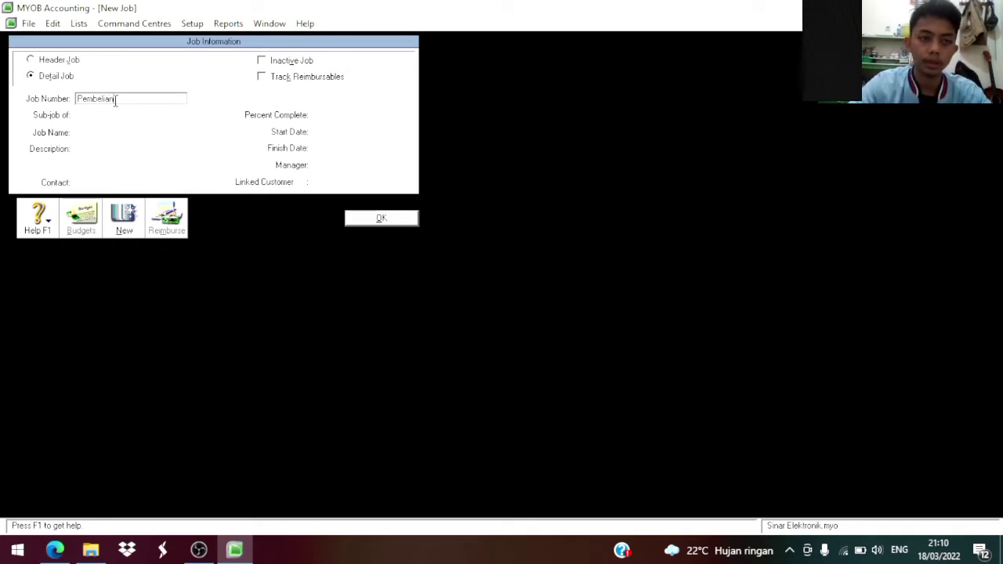
key(BackSpace)
key(BackSpace)
key(BackSpace)
key(BackSpace)
key(BackSpace)
key(BackSpace)
key(BackSpace)
key(BackSpace)
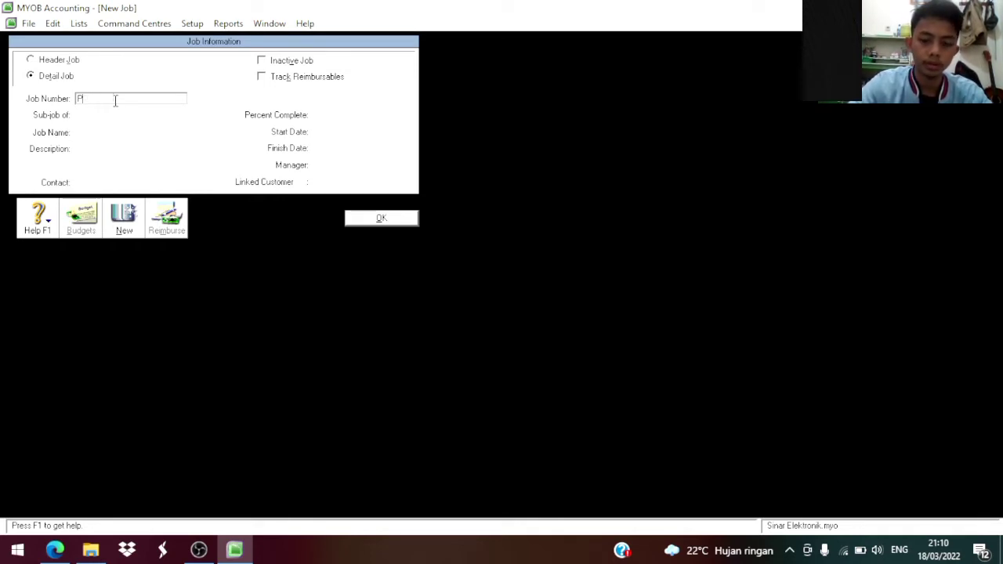
text(MB)
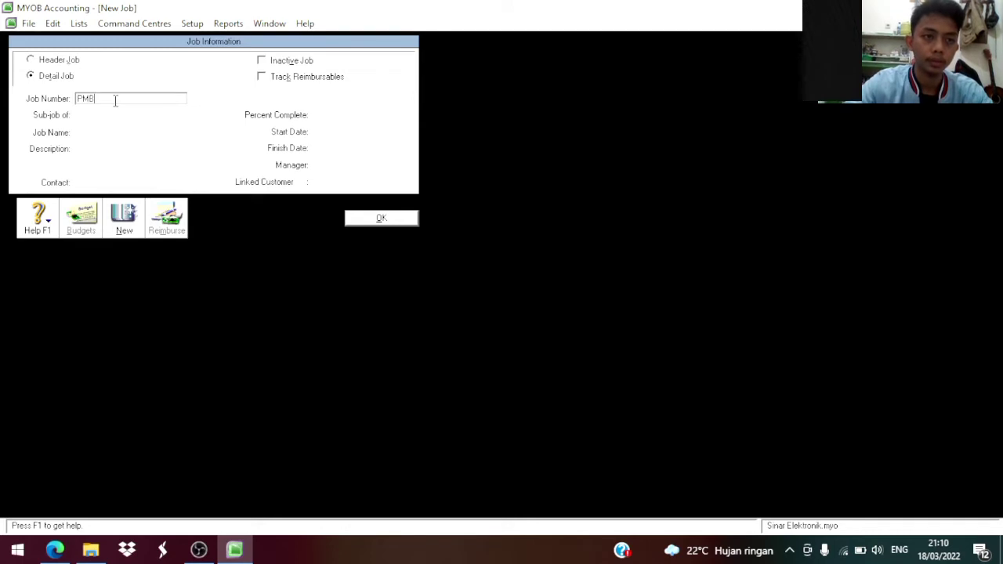
key(Tab)
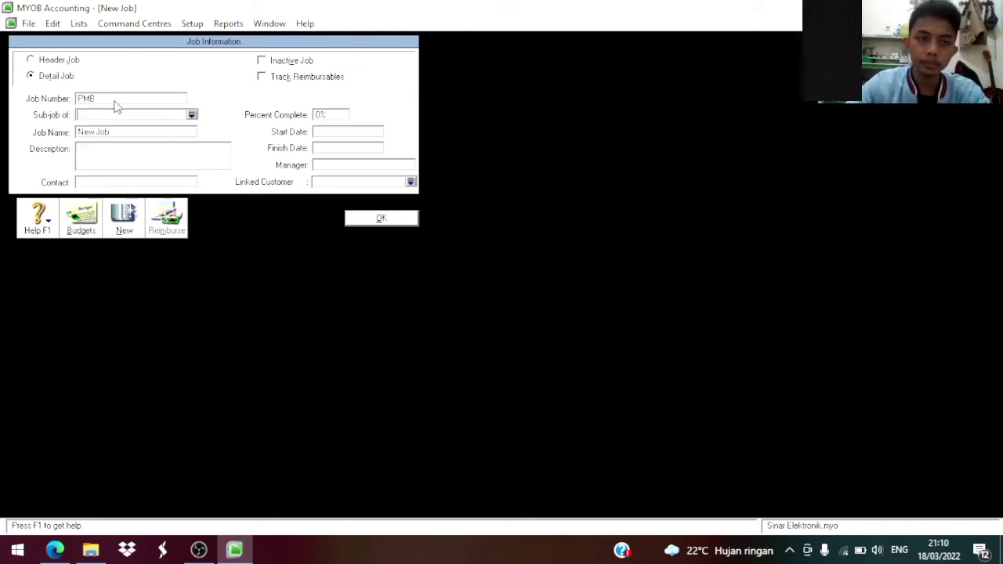
key(Tab)
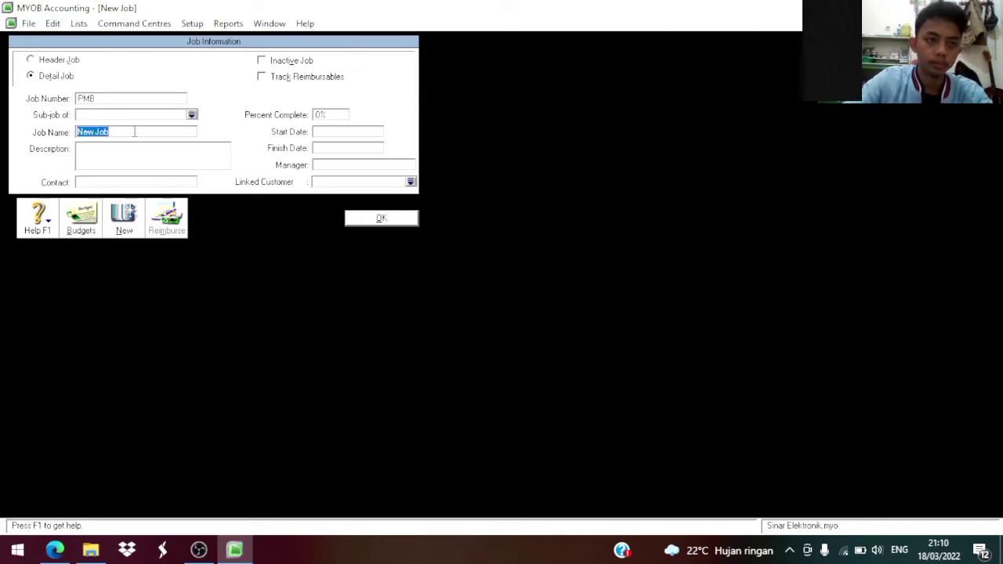
key(BackSpace)
text(Pembelian)
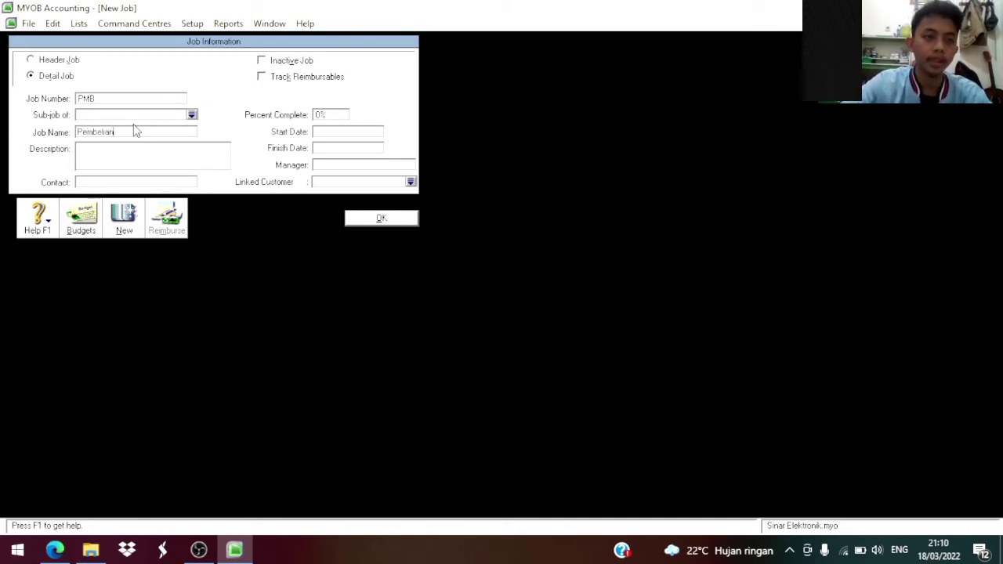
Enter "Pengadaan Barang Penjualan" as the description of the Pembelian job, save it and close the jobs list.
click(110, 147)
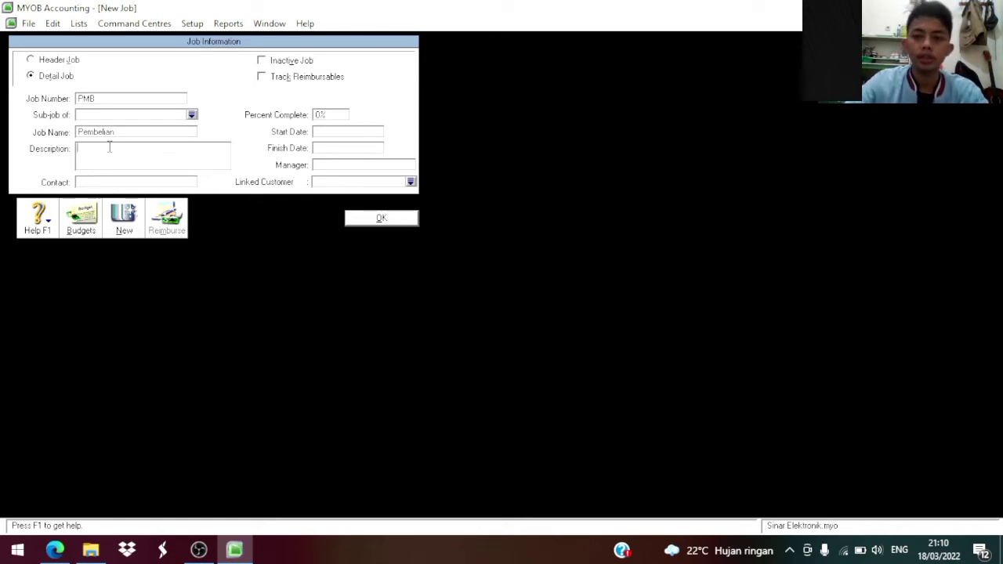
text(Pe)
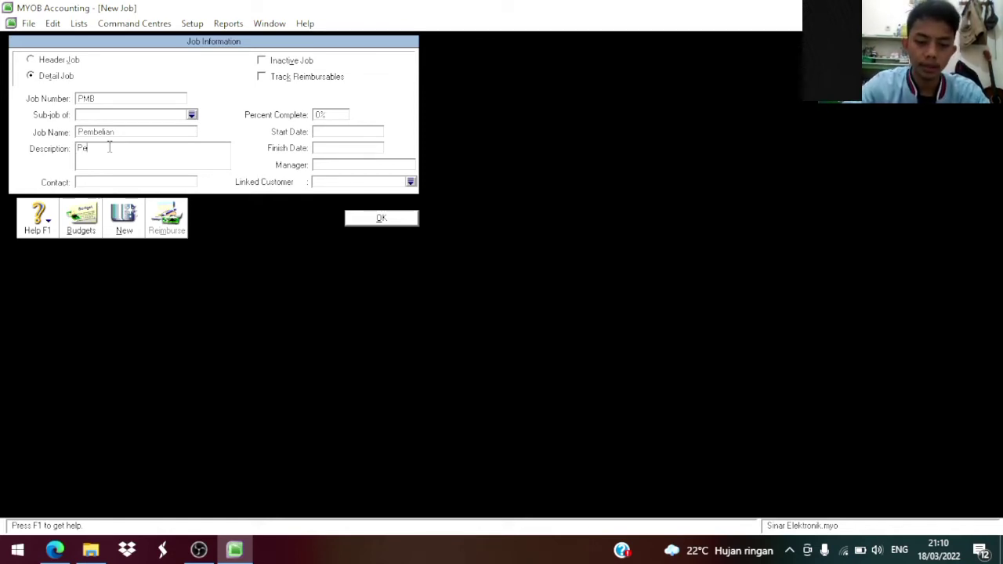
text(ngadaan B)
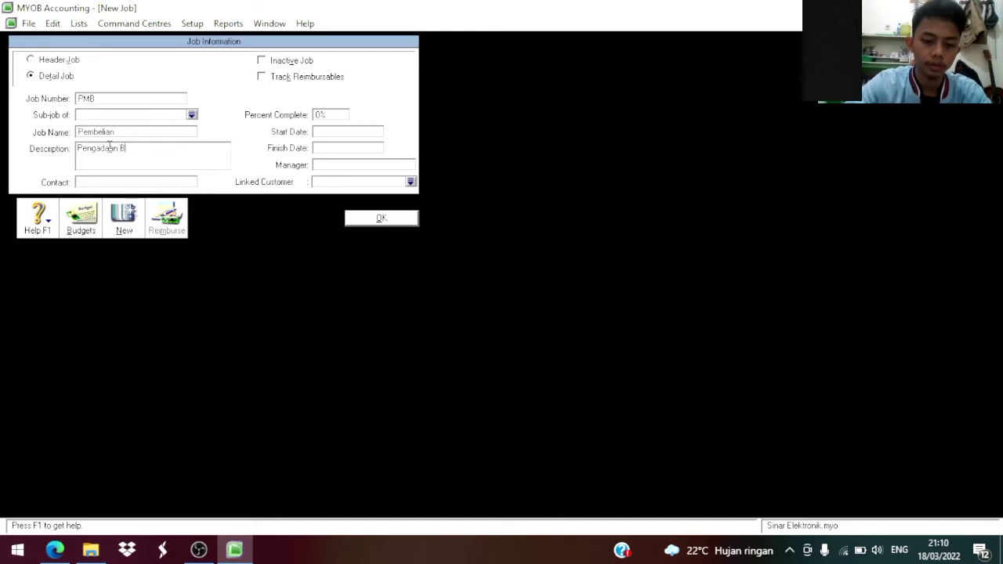
text(arang Penjualan)
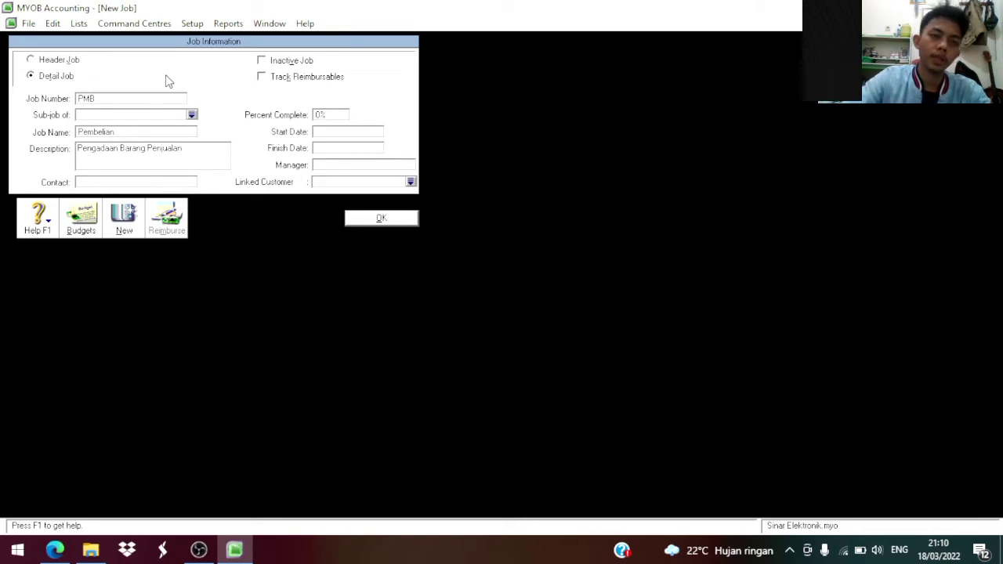
click(375, 219)
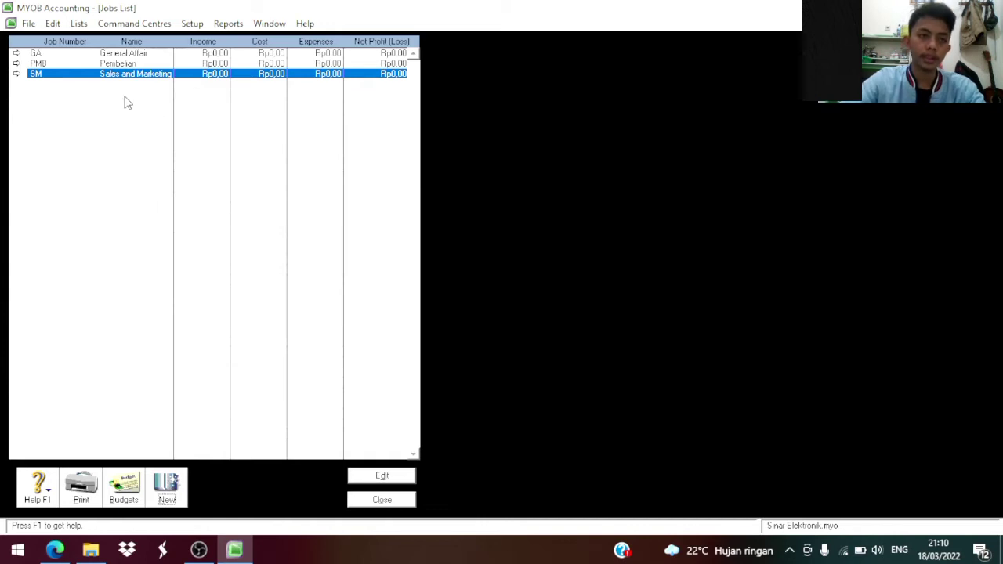
click(380, 500)
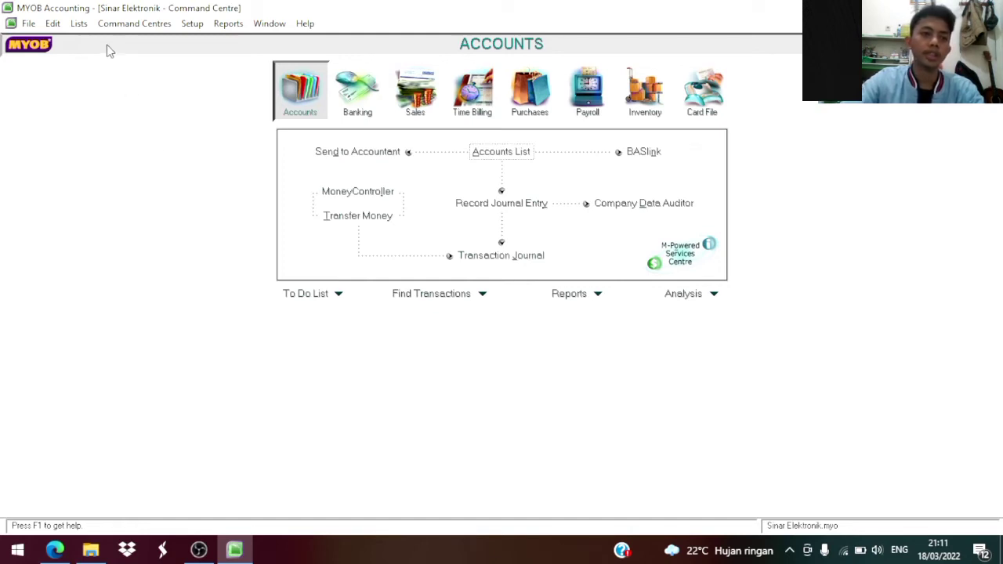
Create a new category in the categories list with the ID BDG and the name Bandung.
click(78, 25)
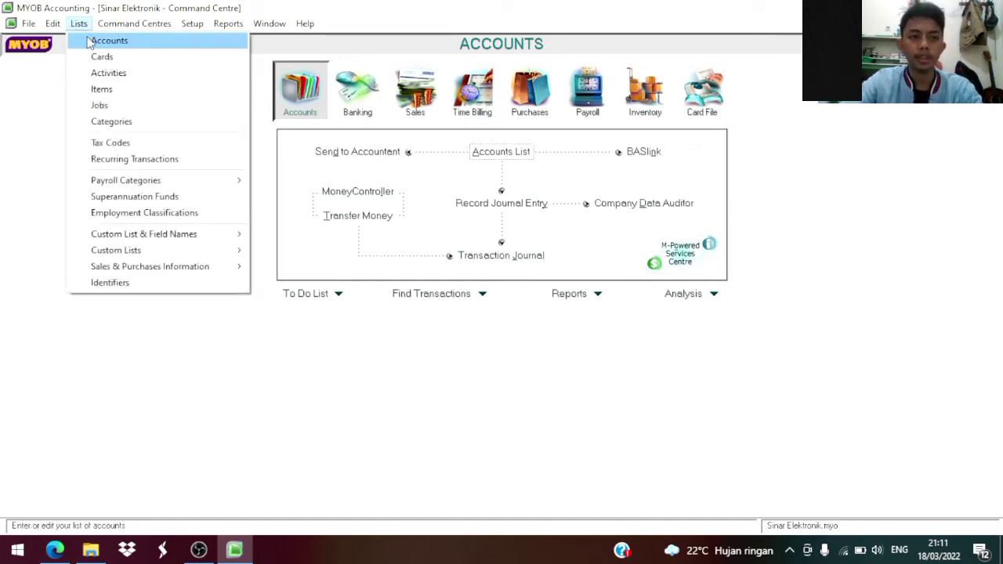
click(126, 122)
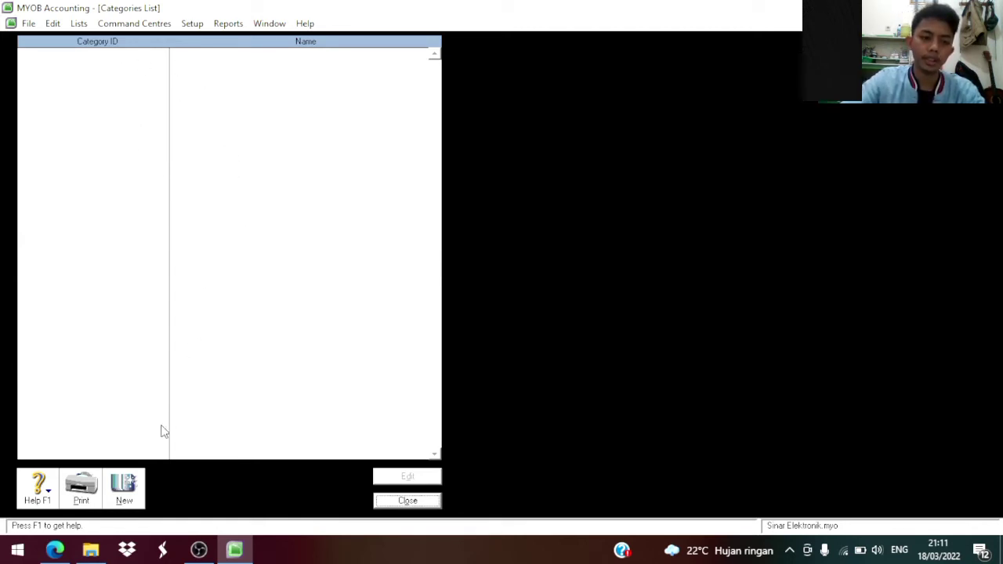
click(138, 483)
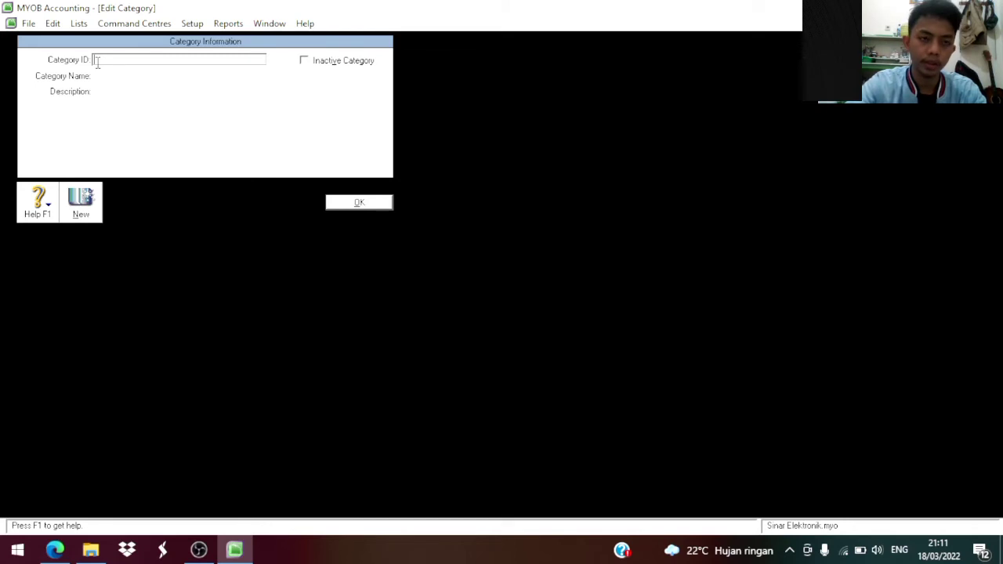
text(EDG)
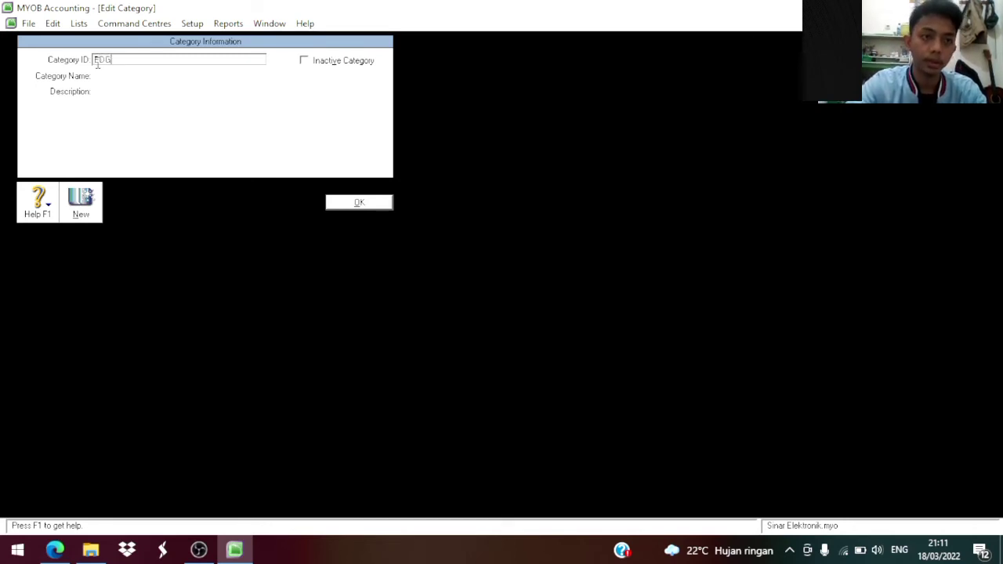
key(Tab)
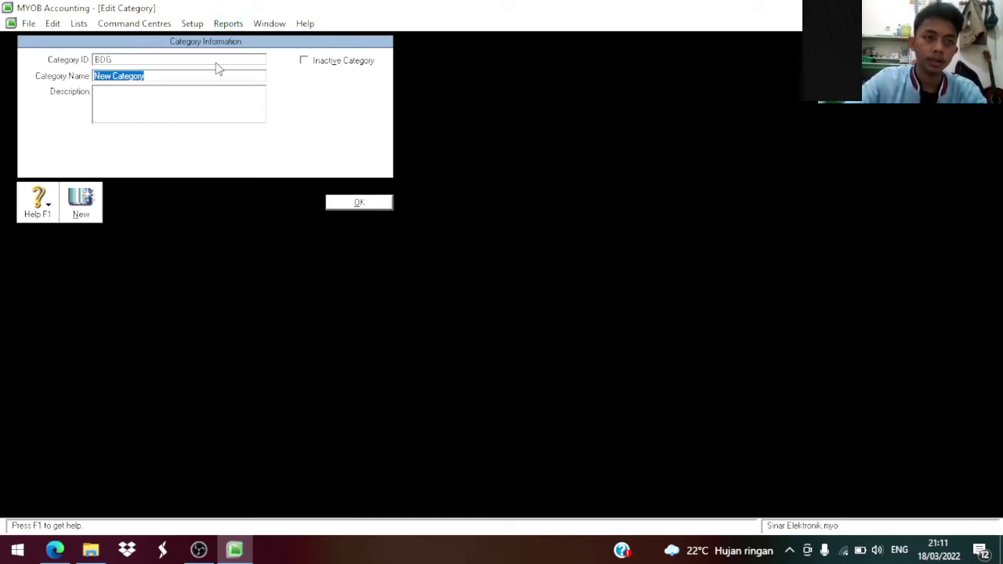
key(BackSpace)
text(Bandung)
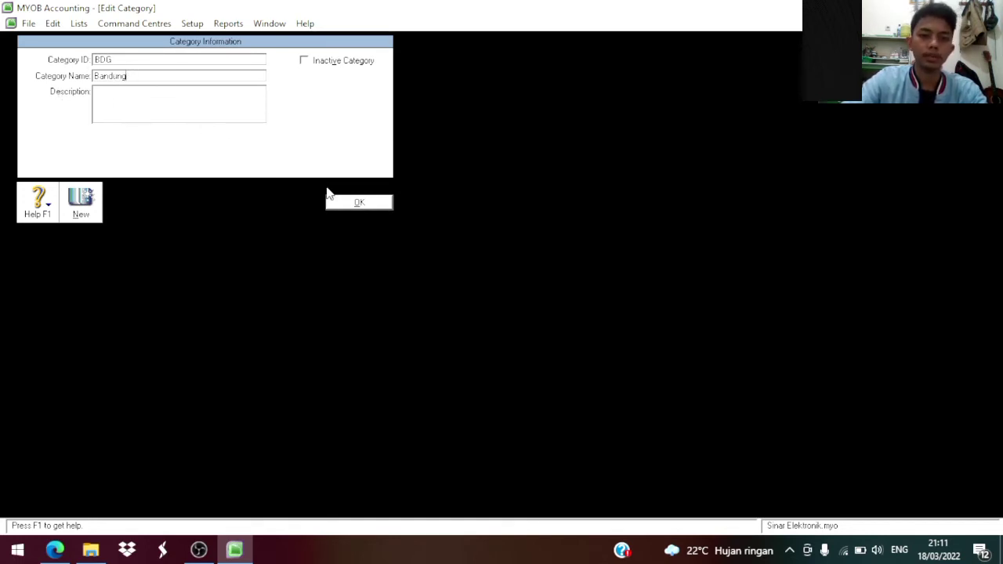
Add another category with the ID SMG and the name Semarang.
click(84, 206)
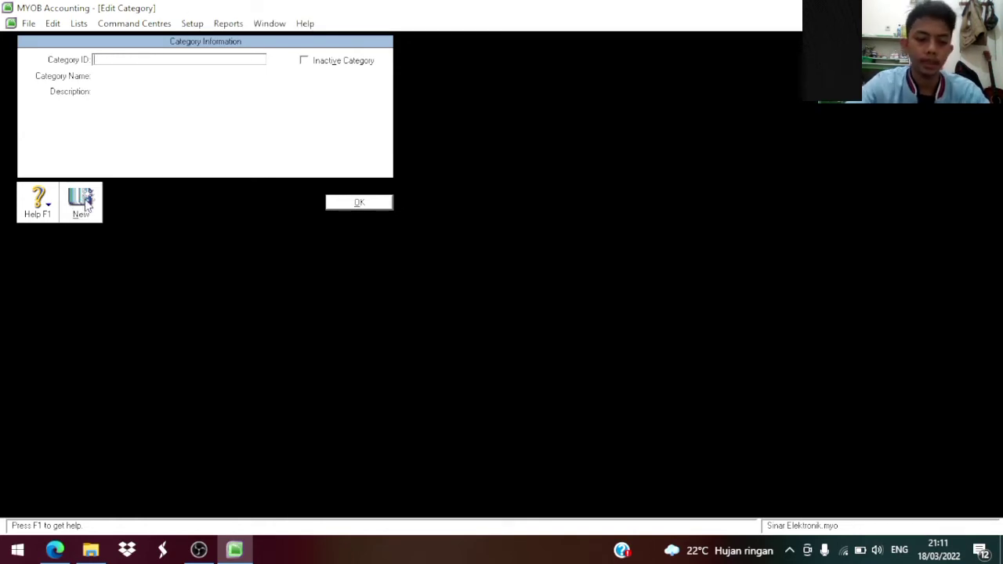
text(SMG)
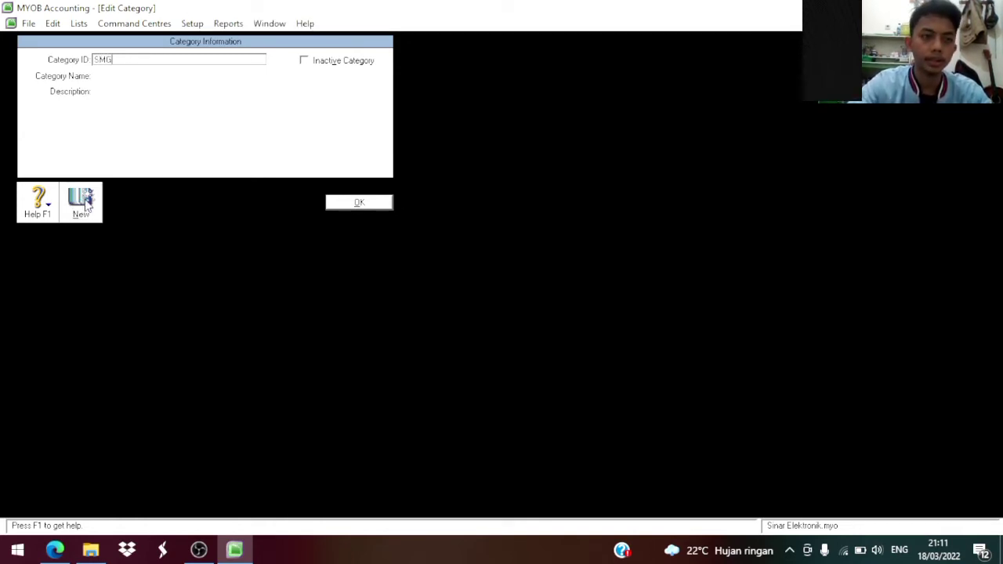
key(Tab)
key(BackSpace)
text(Se)
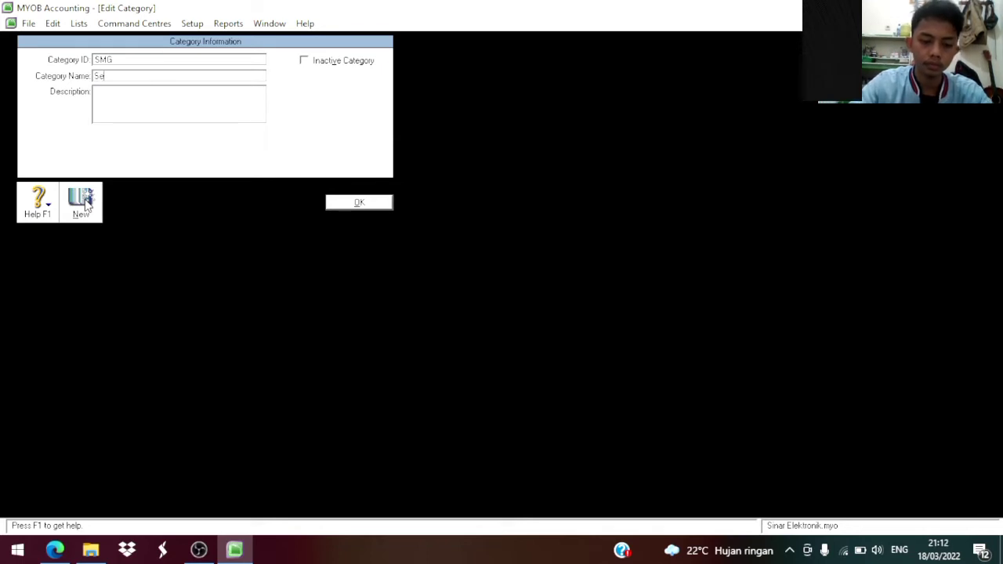
text(marang)
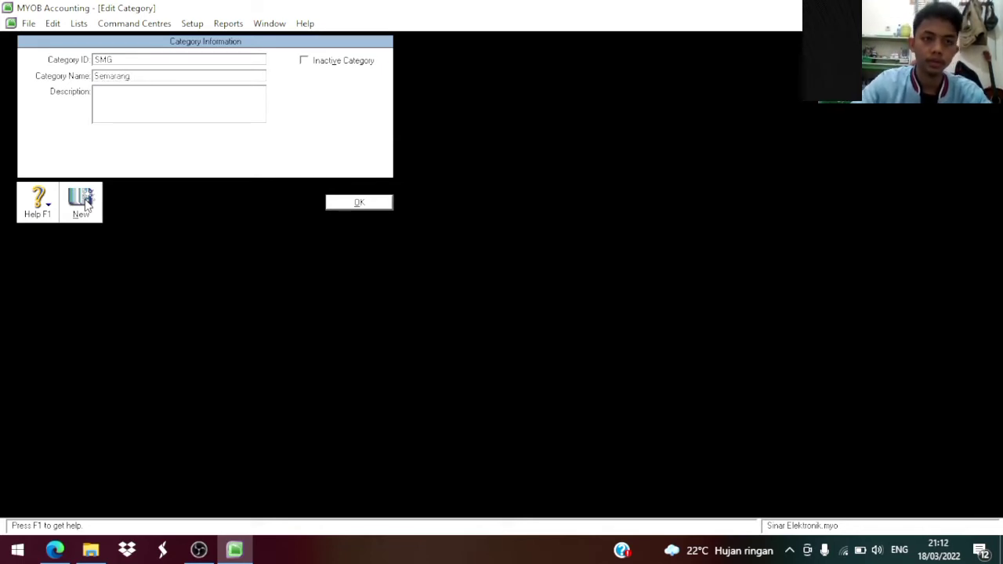
Add a third category with the ID BJR and the name Banjar, and save it to the categories list.
click(79, 199)
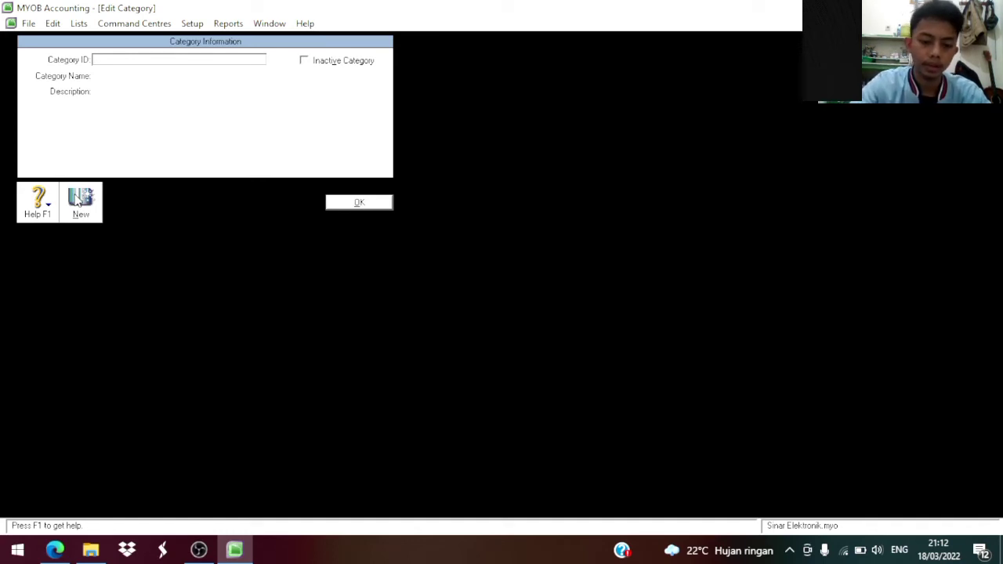
text(BJR)
key(Tab)
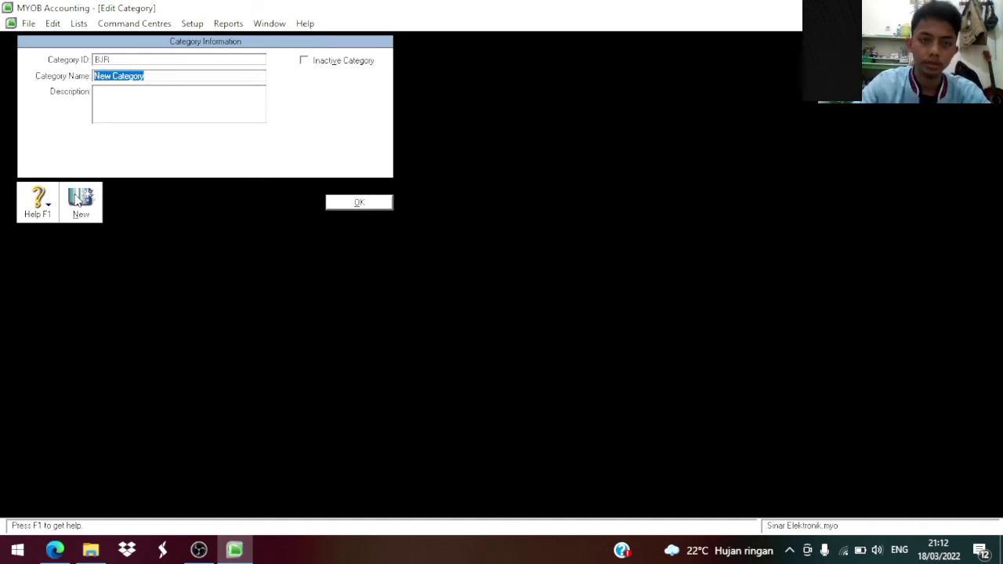
key(BackSpace)
text(Ban)
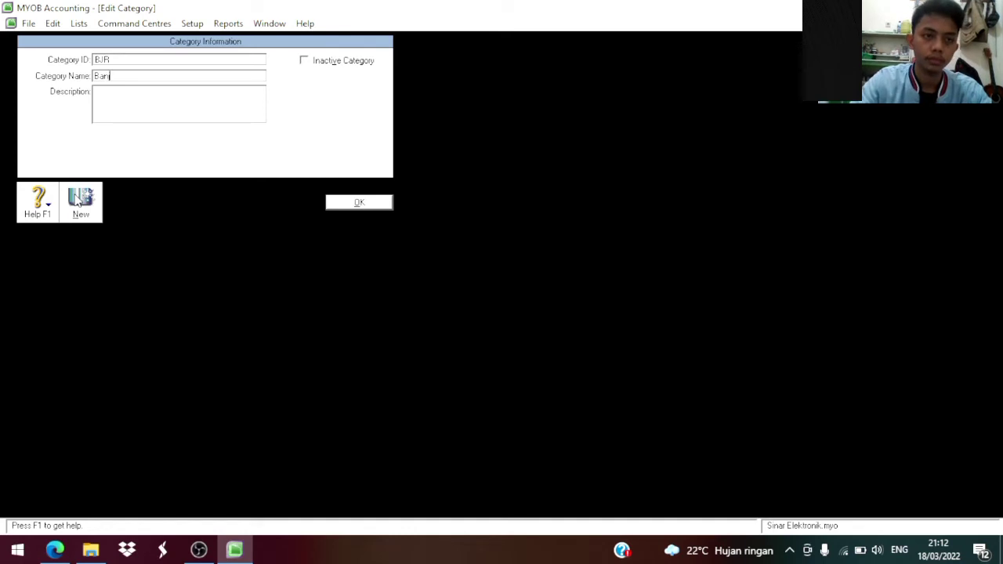
text(jar)
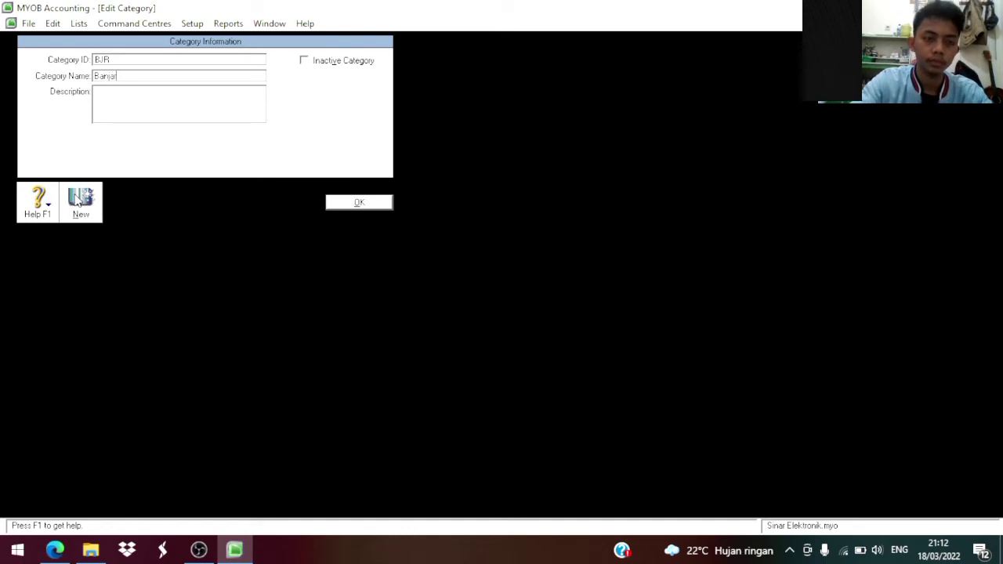
click(359, 203)
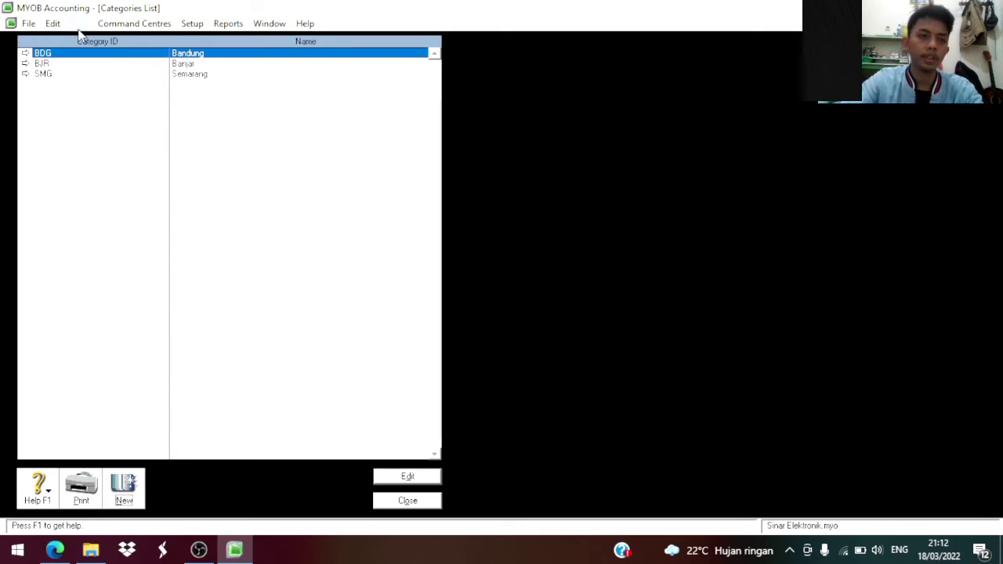
Set category tracking to Required on all transactions in the system preferences, then close the categories list.
click(188, 24)
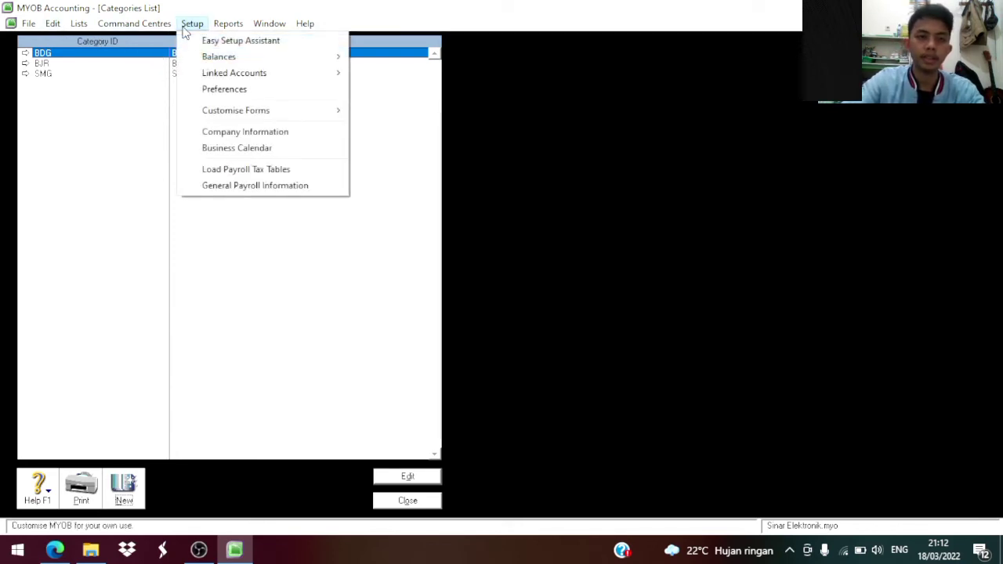
click(222, 90)
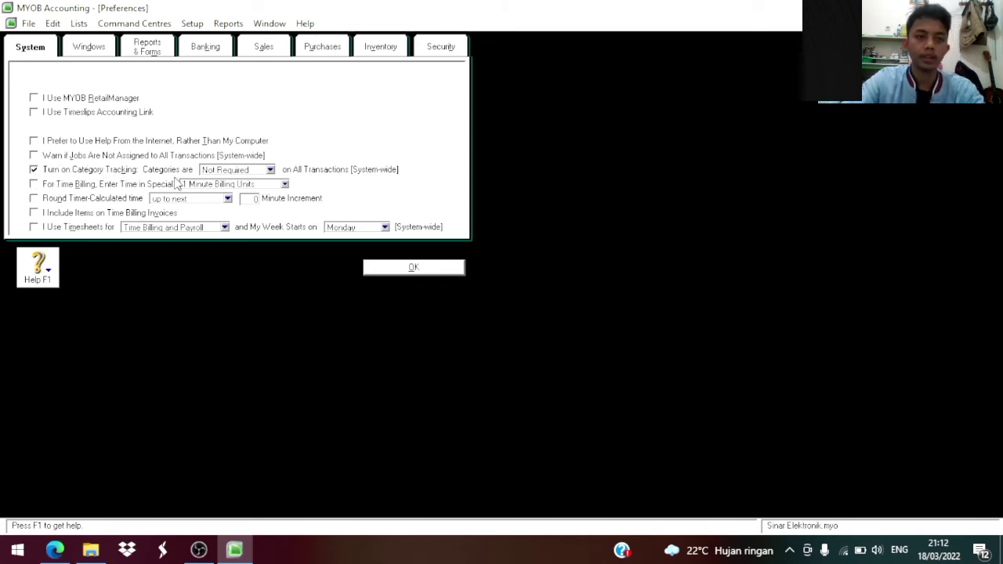
click(270, 170)
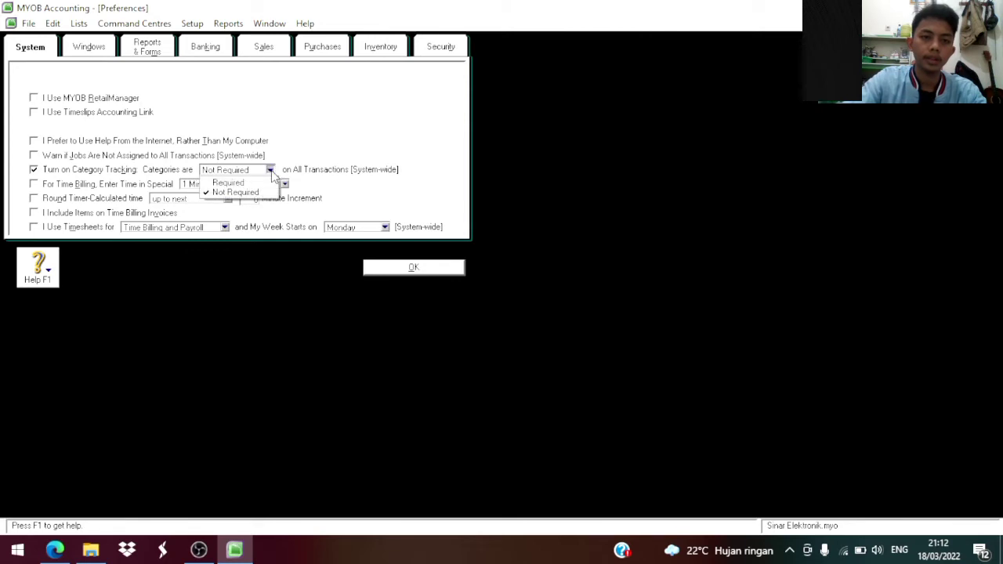
click(253, 183)
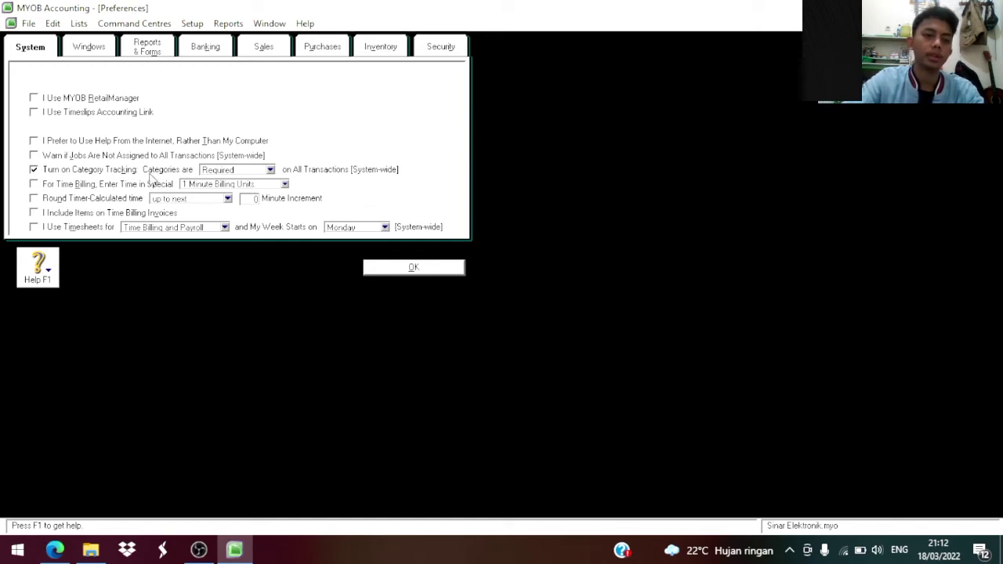
click(375, 266)
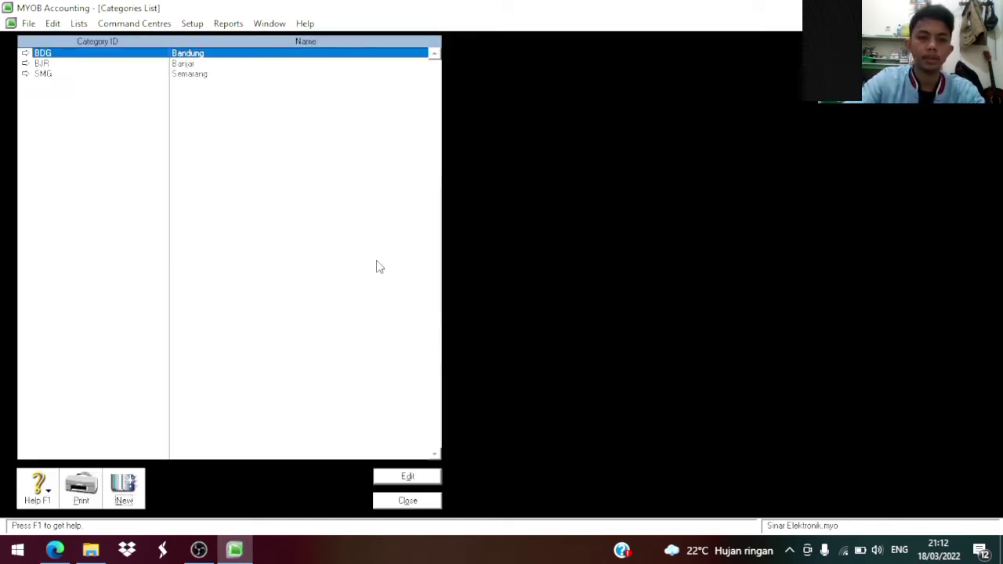
click(403, 501)
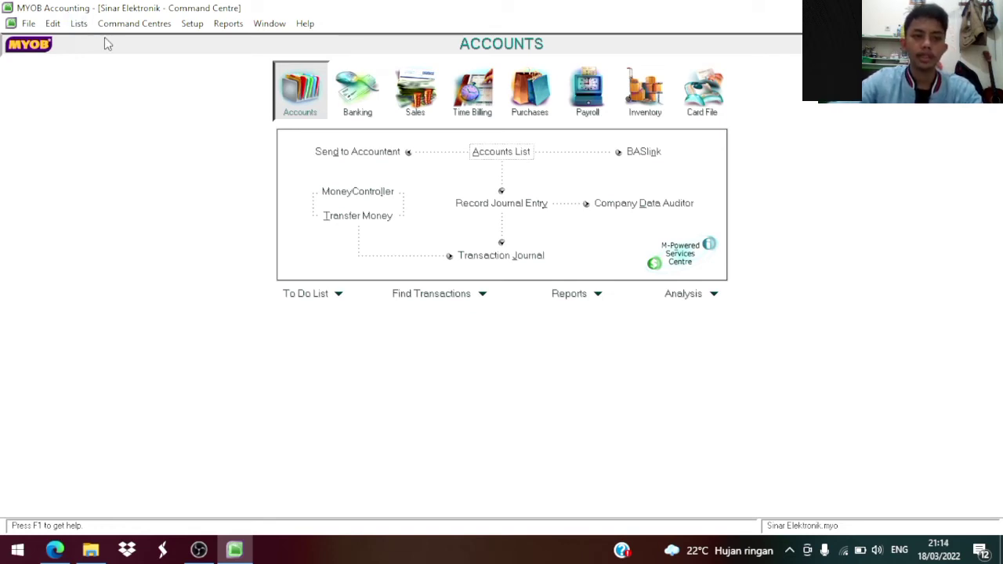
Select 3-5000 Selisih Saldo as the equity account for historical balancing in the accounts and banking linked accounts and confirm.
click(192, 24)
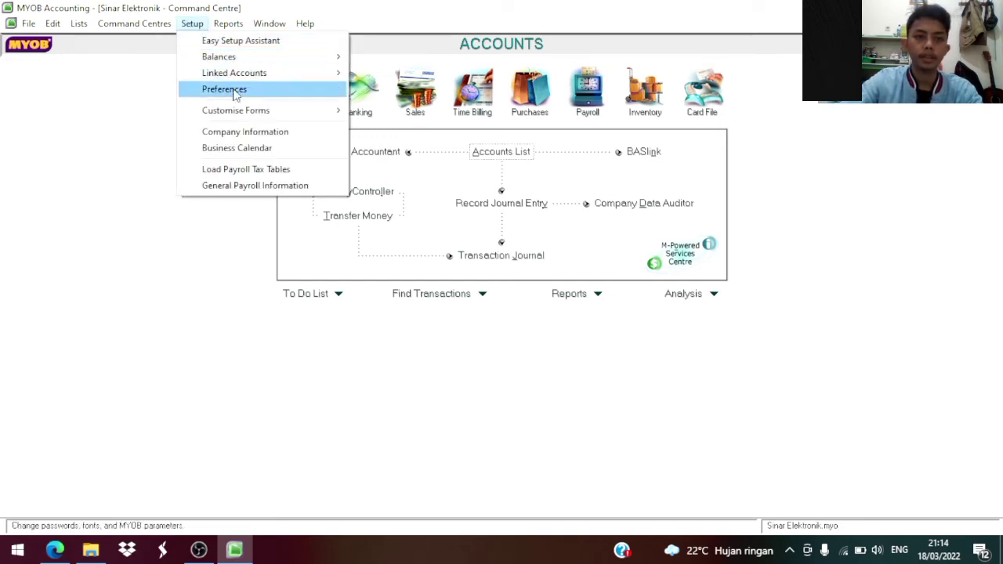
mouse_move(233, 75)
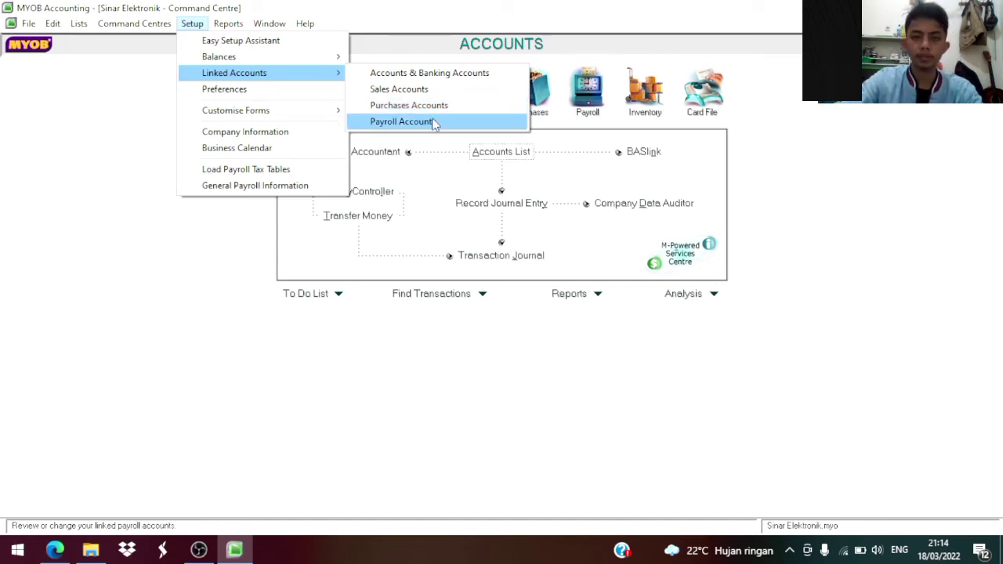
click(405, 75)
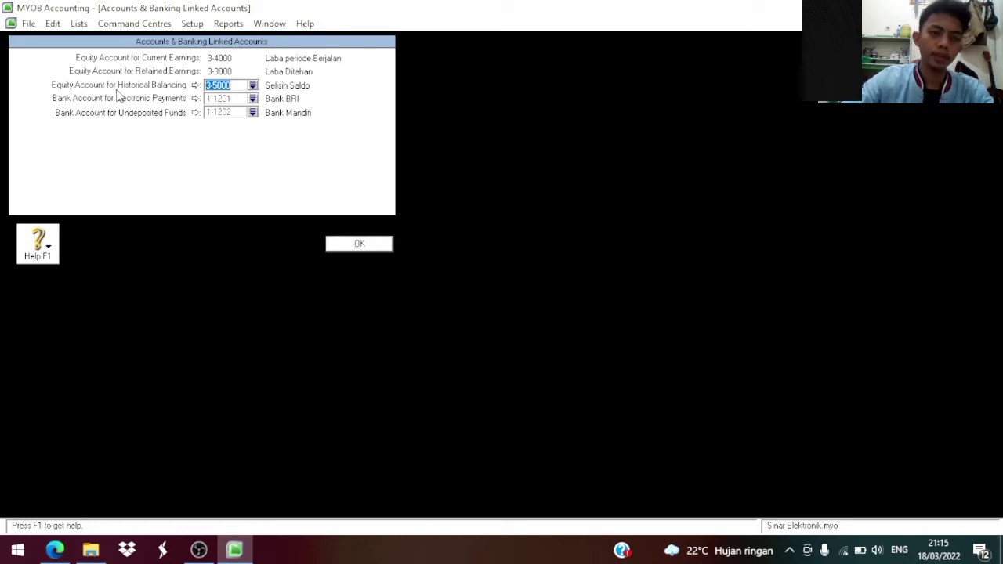
click(253, 85)
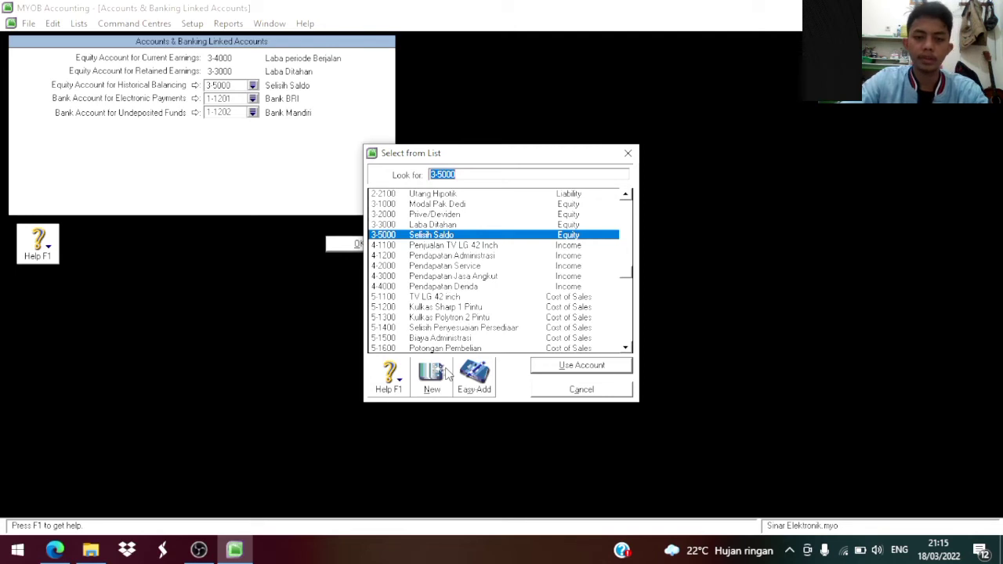
click(553, 365)
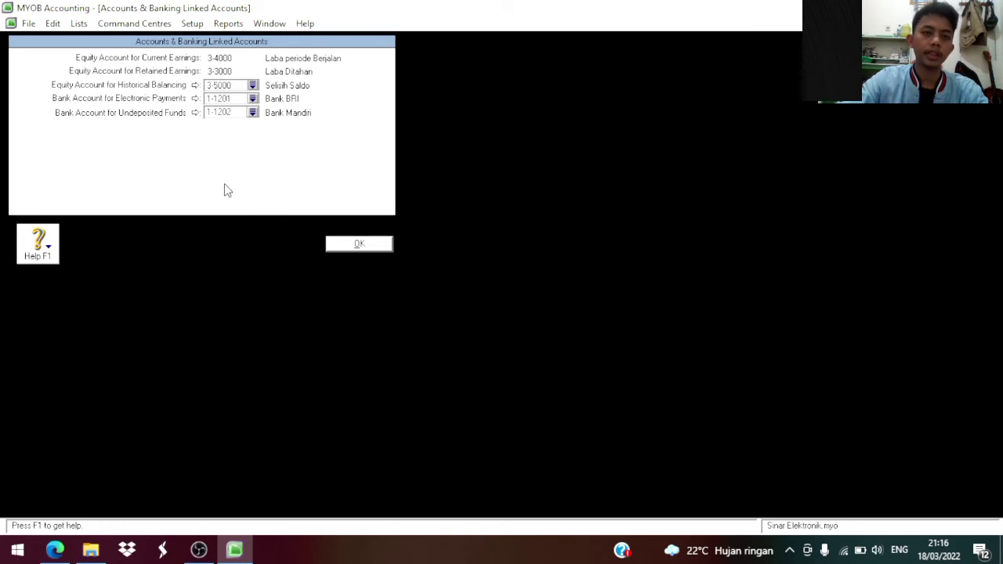
click(353, 244)
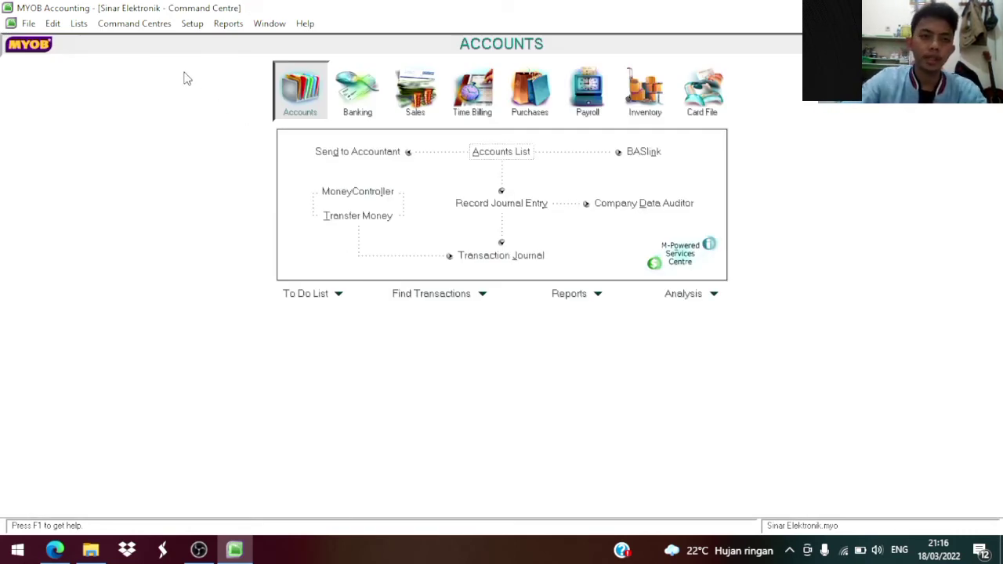
In the sales linked accounts, enable freight on sales, customer deposits, early payment discounts and late payment charges.
click(192, 24)
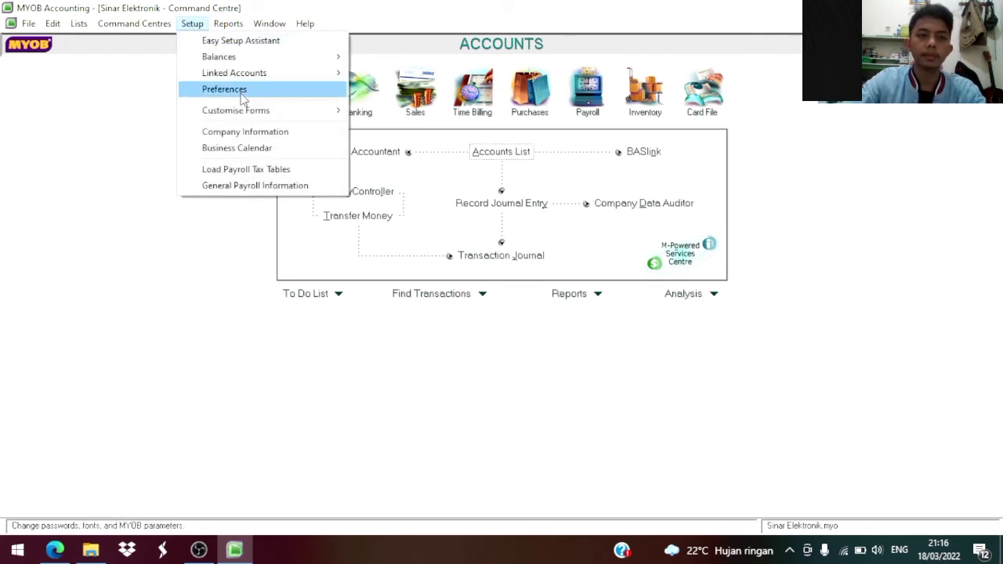
mouse_move(269, 76)
click(399, 91)
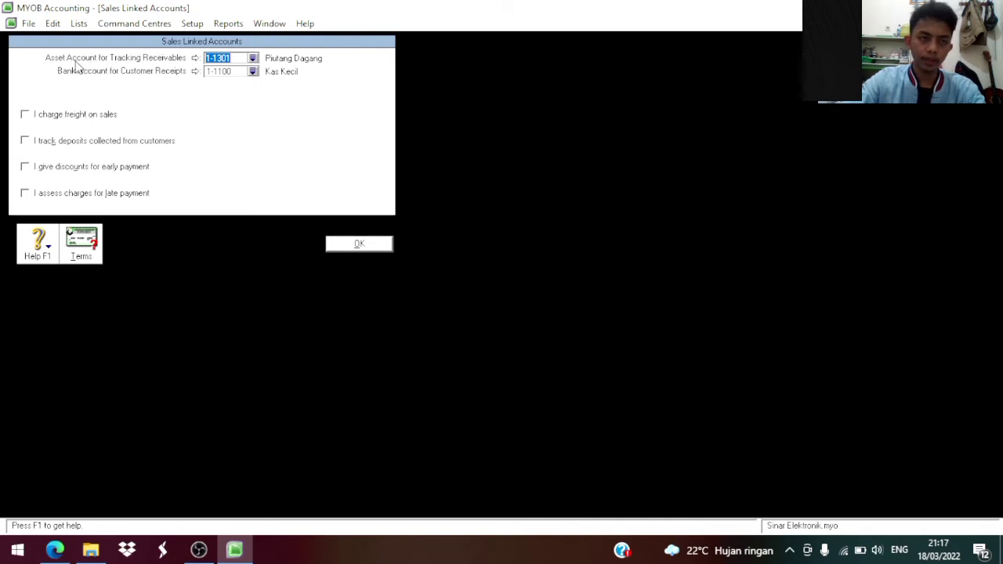
click(30, 116)
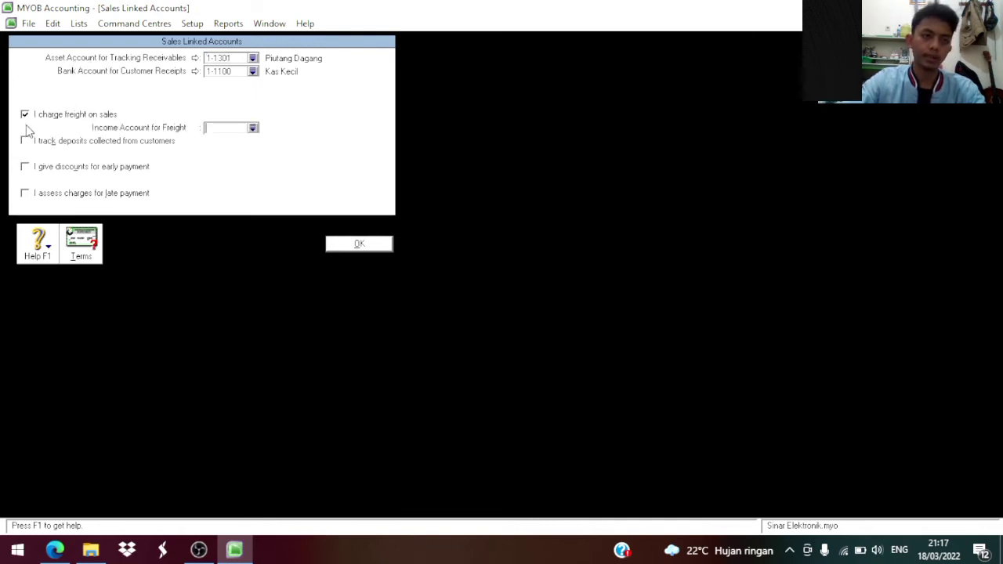
click(26, 142)
click(26, 167)
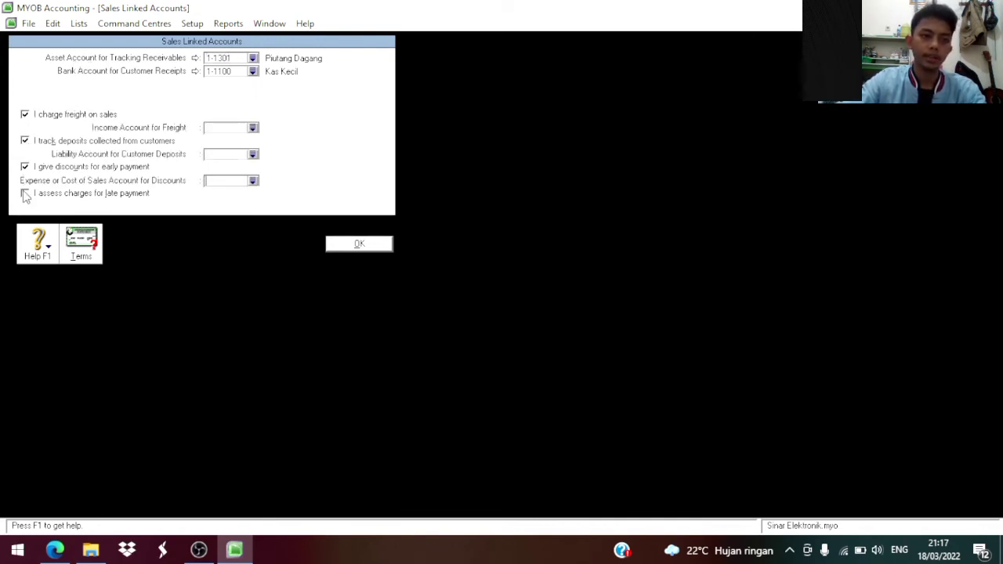
click(25, 194)
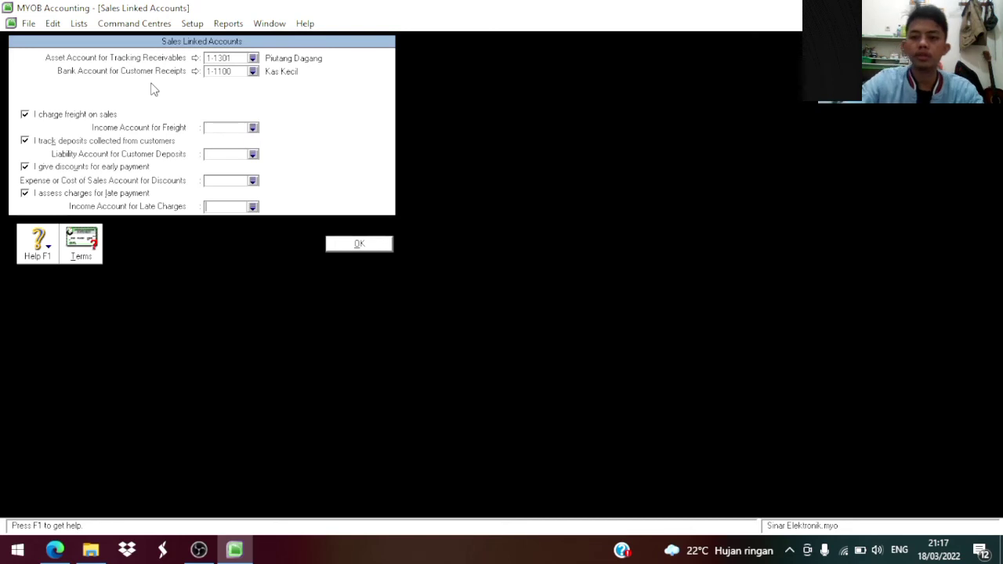
Link 1-1201 Bank BRI as the bank account for customer receipts and 4-3000 Pendapatan Jasa Angkut as the freight income account.
click(252, 72)
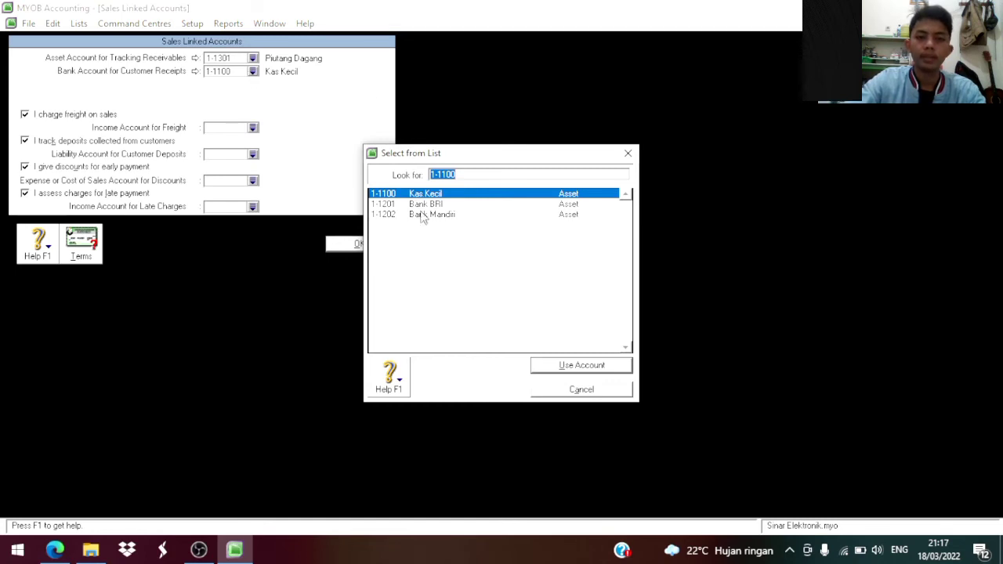
click(422, 205)
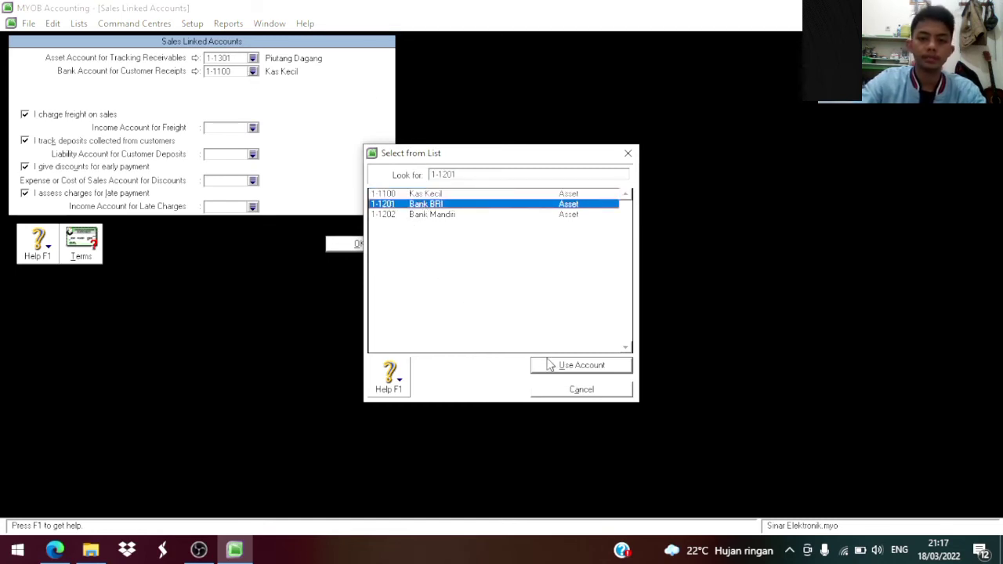
click(551, 366)
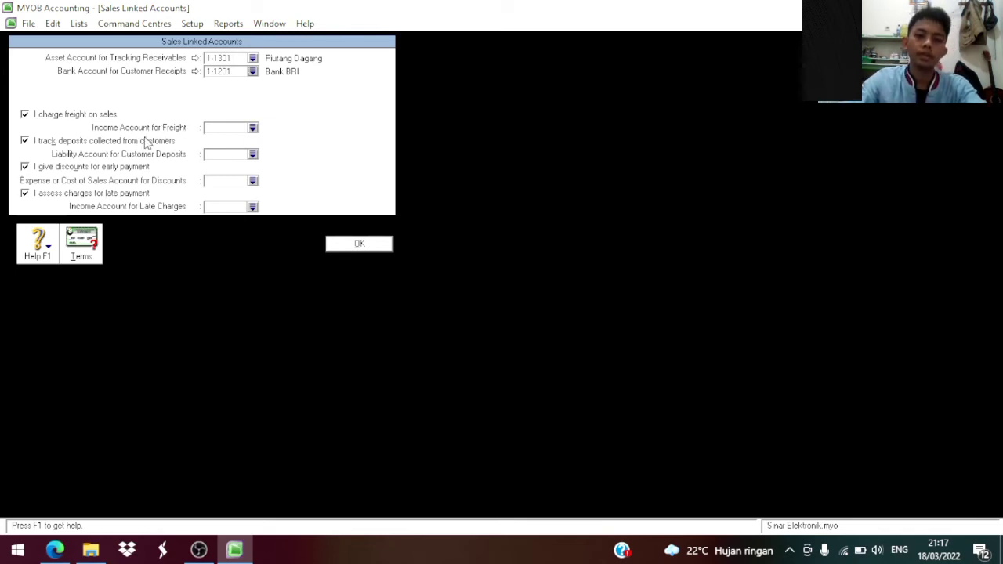
click(252, 127)
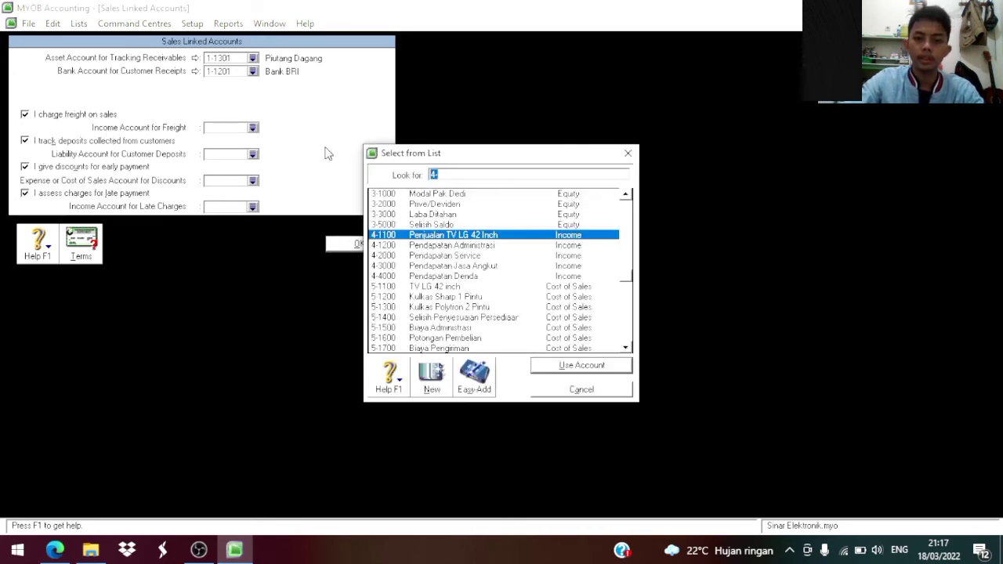
click(465, 266)
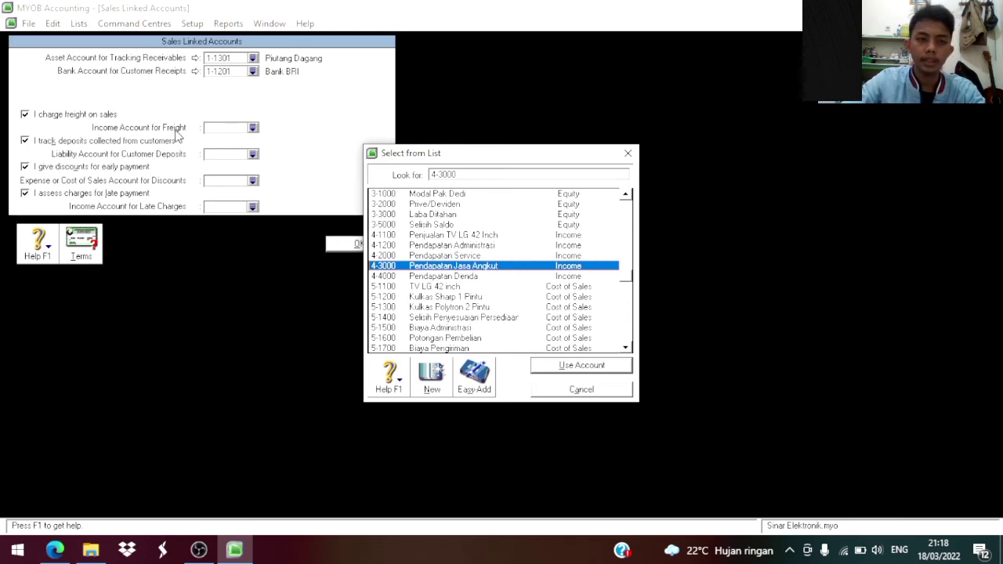
click(544, 370)
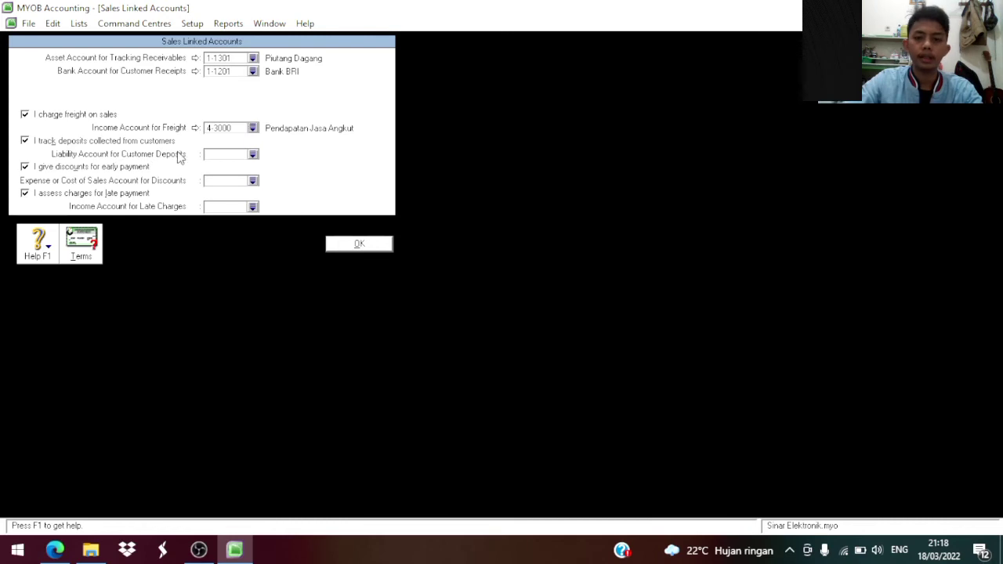
Link 2-1200 Uang Muka Penjualan as the liability account for customer deposits.
click(252, 155)
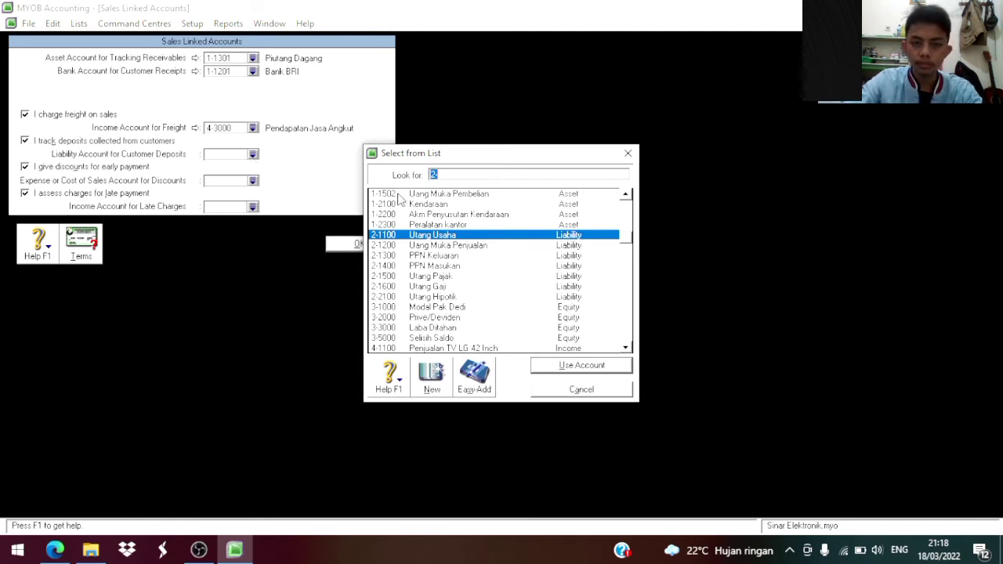
scroll(458, 286, up, 2)
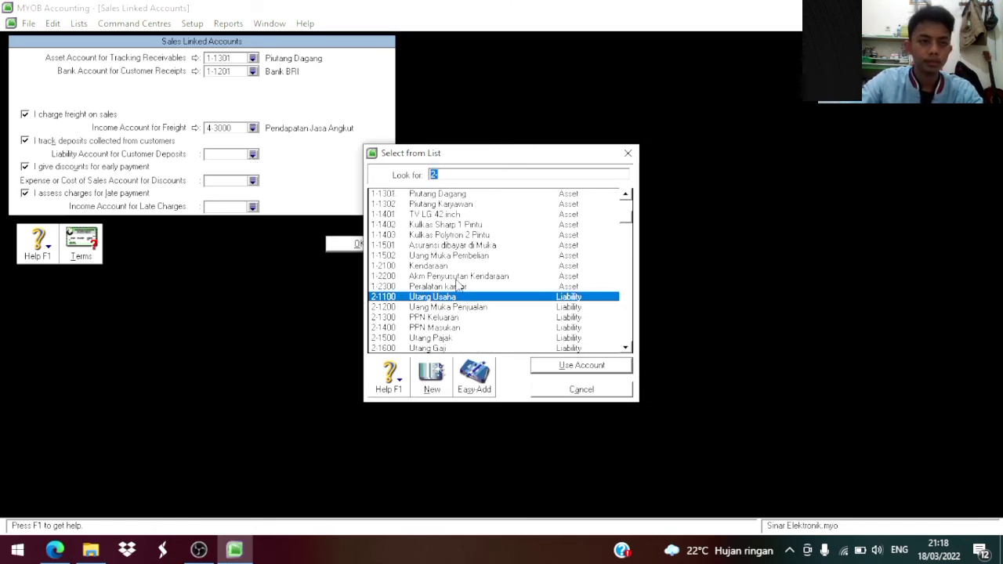
scroll(458, 287, down, 2)
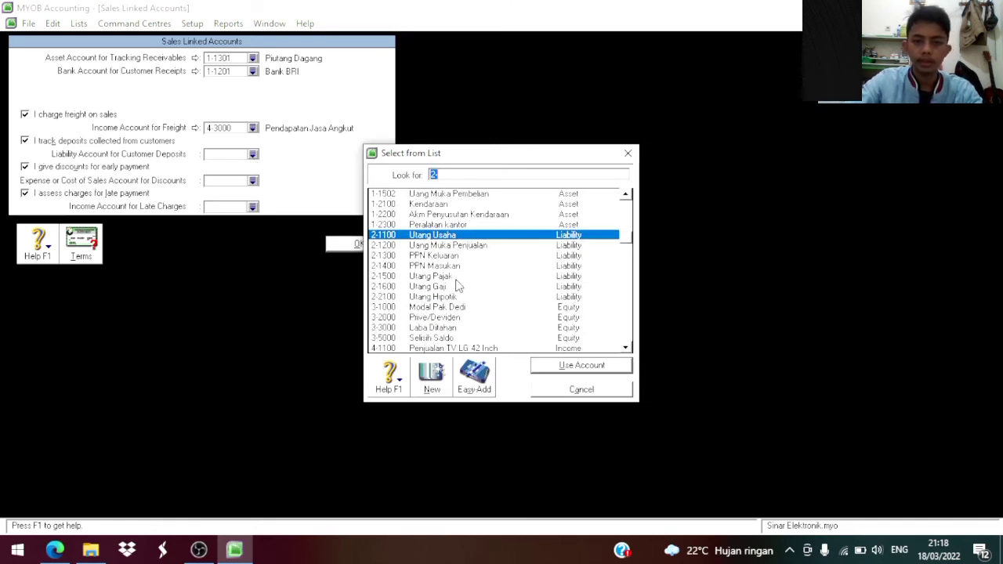
click(414, 246)
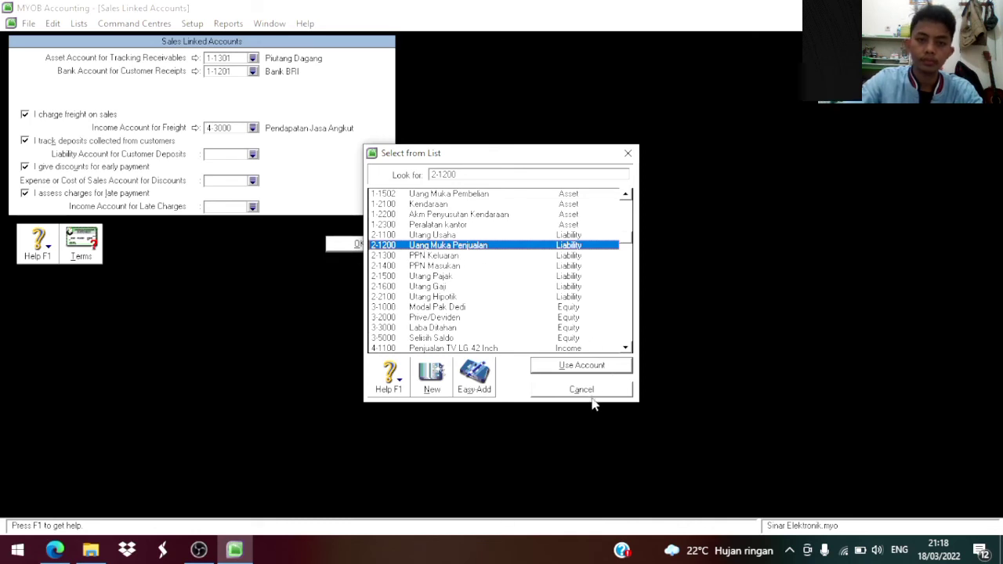
click(548, 368)
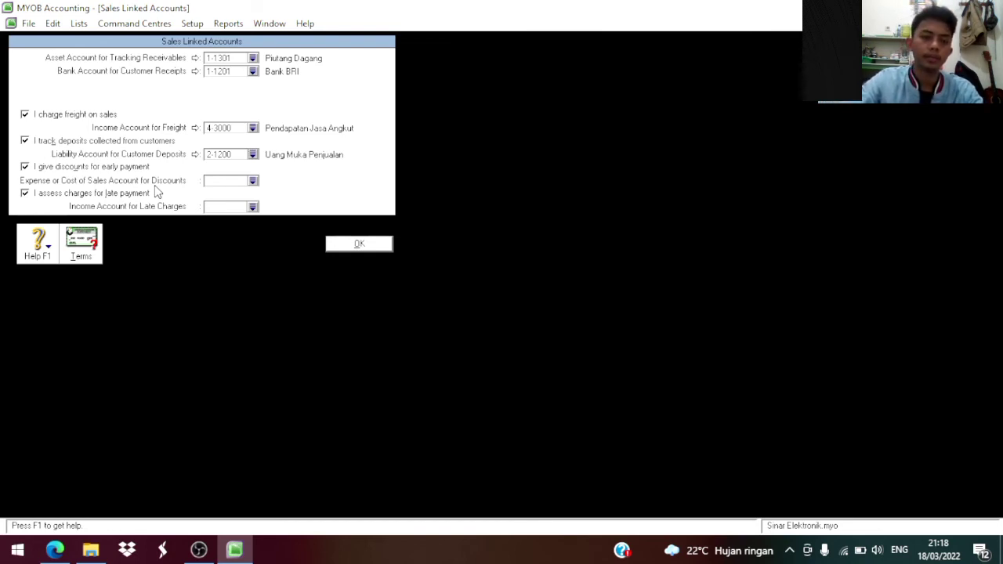
Link 6-1600 Potongan Penjualan for sales discounts and 4-4000 Pendapatan Denda for late charges, and confirm the sales linked accounts.
click(252, 181)
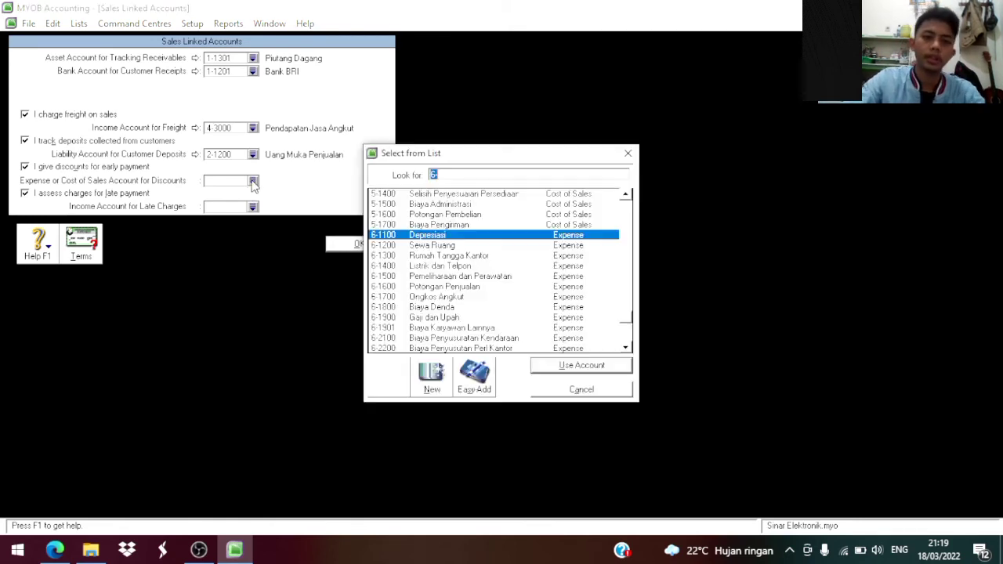
click(435, 286)
click(537, 365)
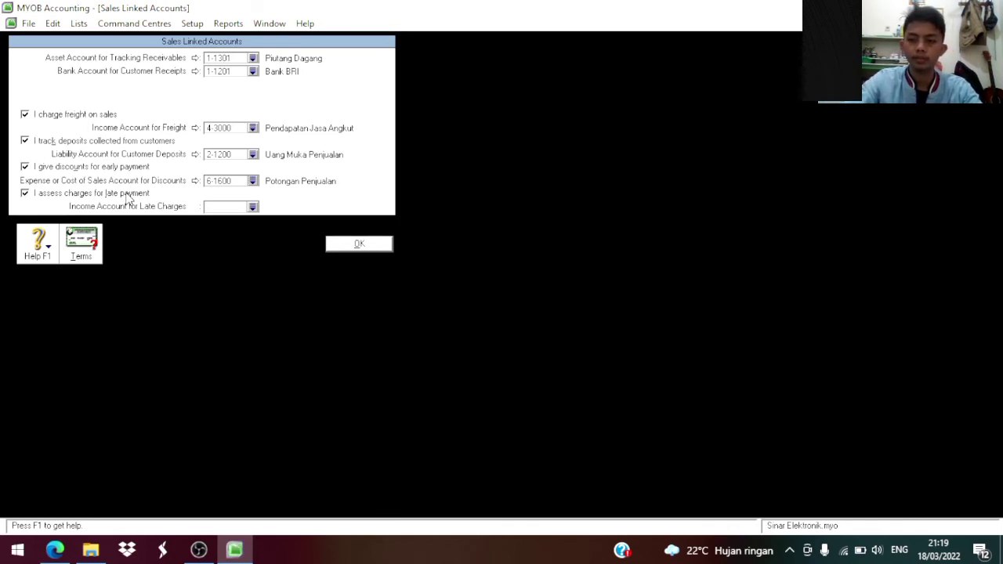
click(252, 207)
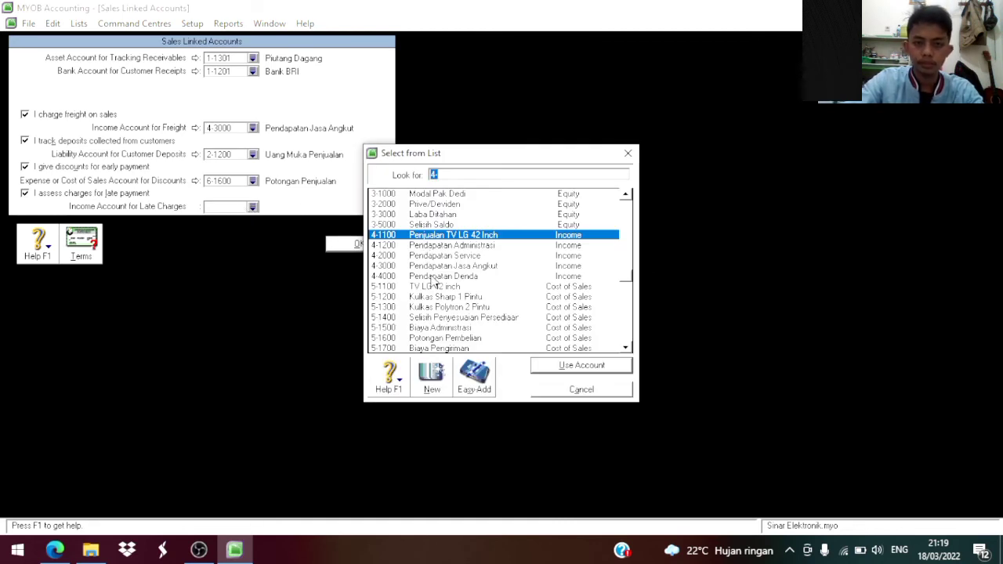
click(431, 278)
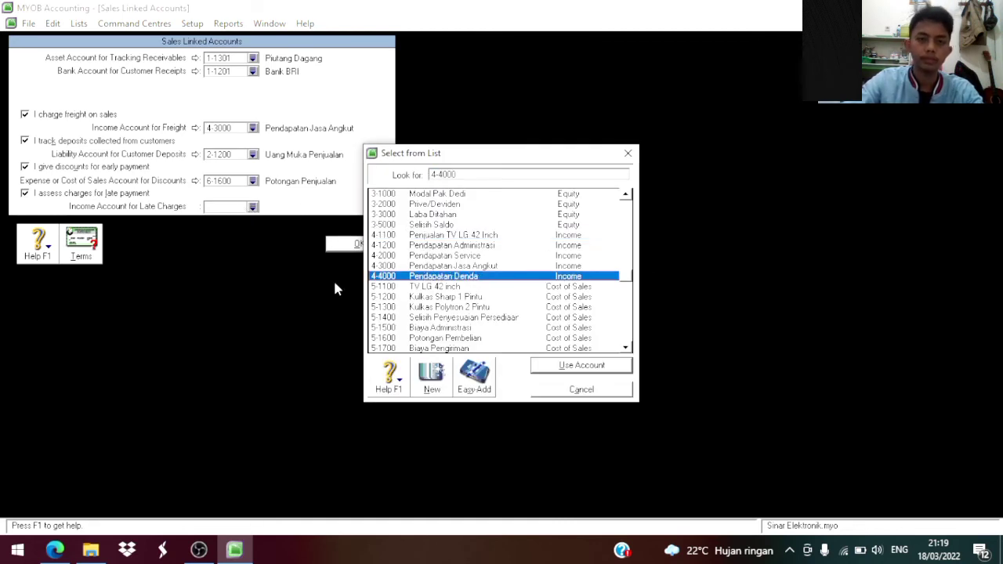
click(543, 371)
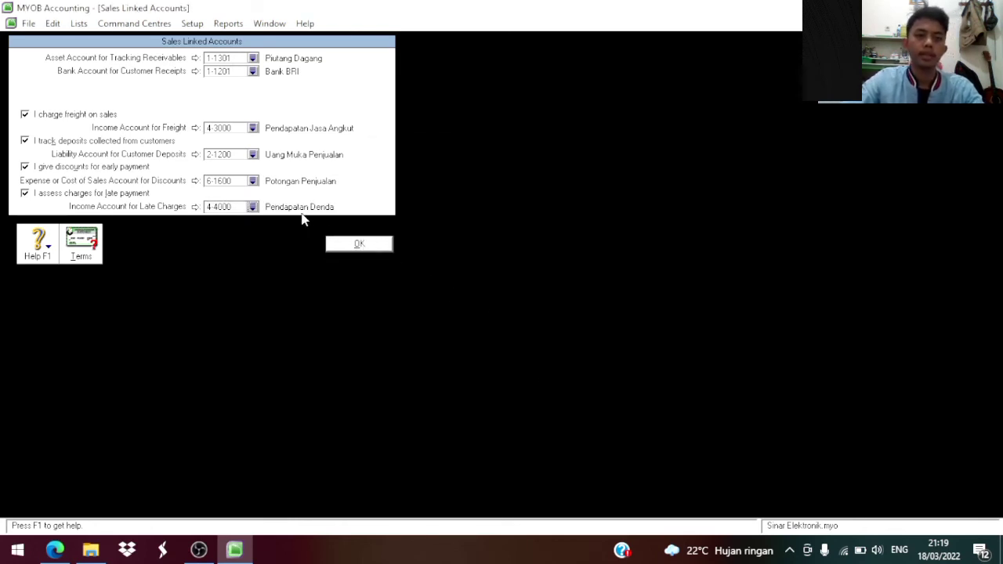
click(359, 244)
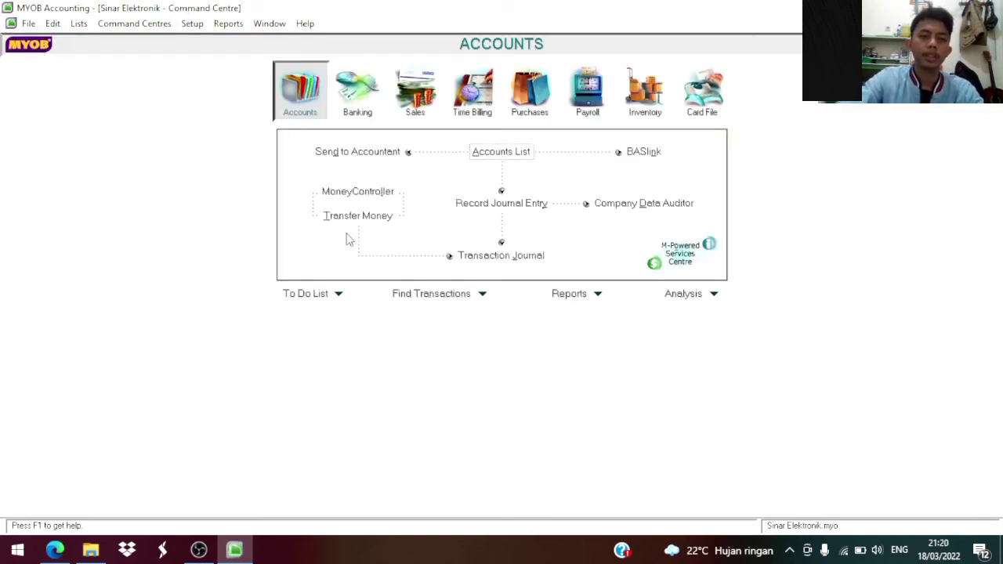
In the purchases linked accounts, select 1-1201 Bank BRI as the bank account for paying bills.
click(191, 26)
mouse_move(242, 74)
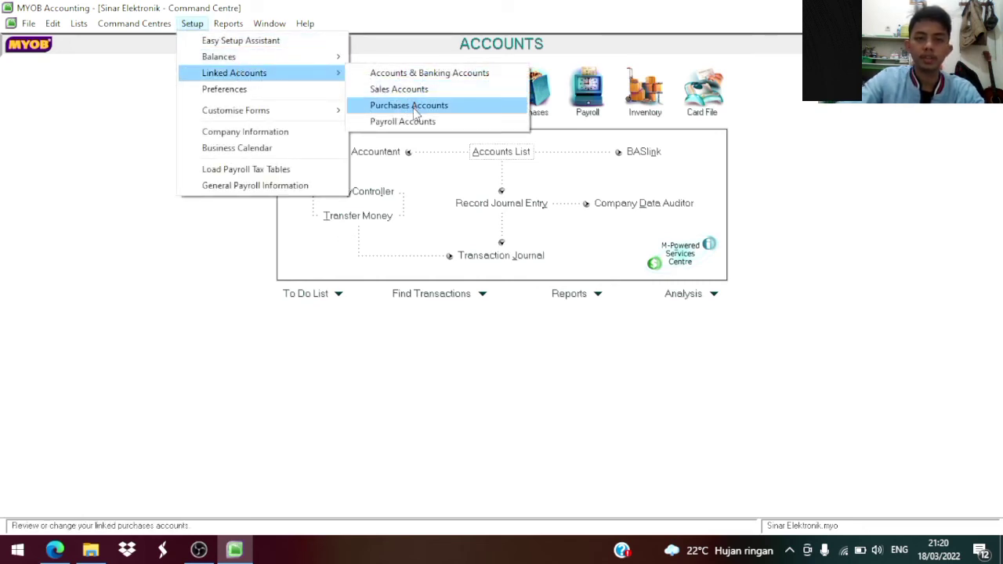
click(414, 106)
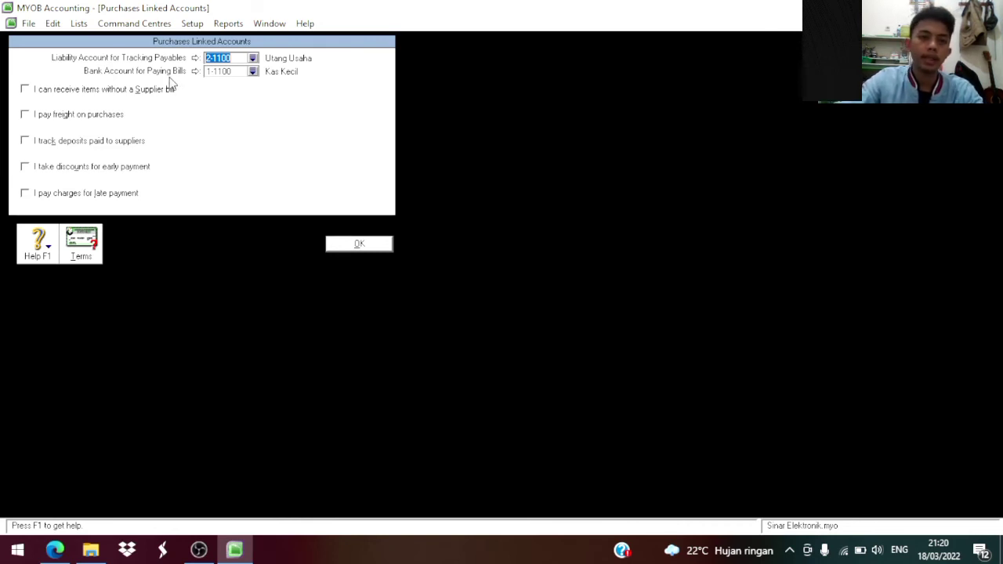
click(252, 72)
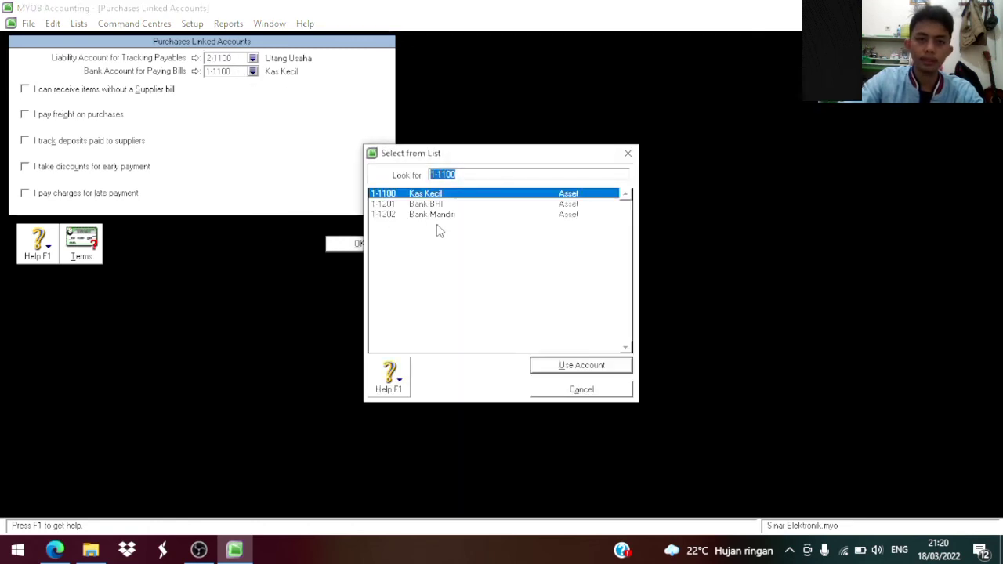
click(439, 203)
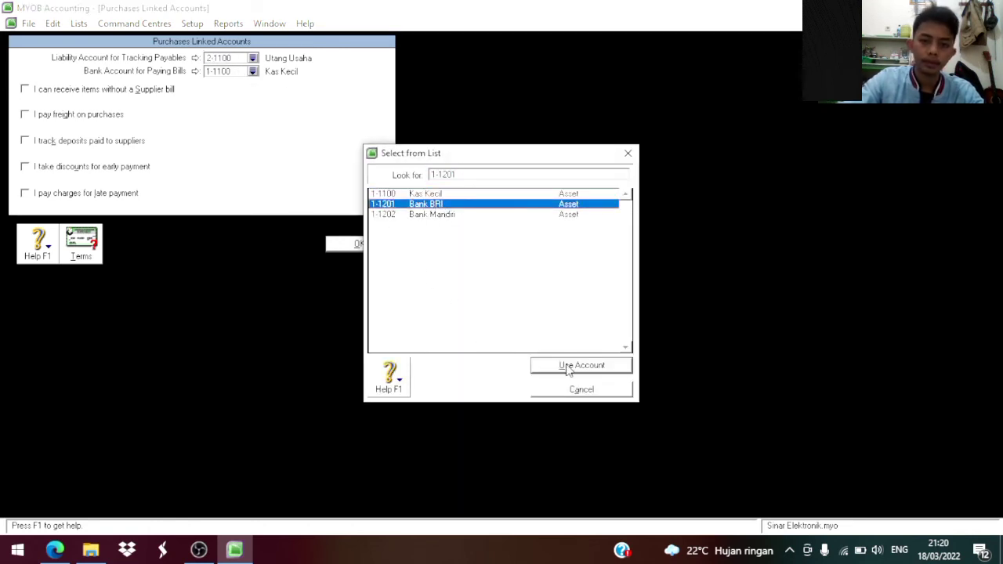
click(565, 365)
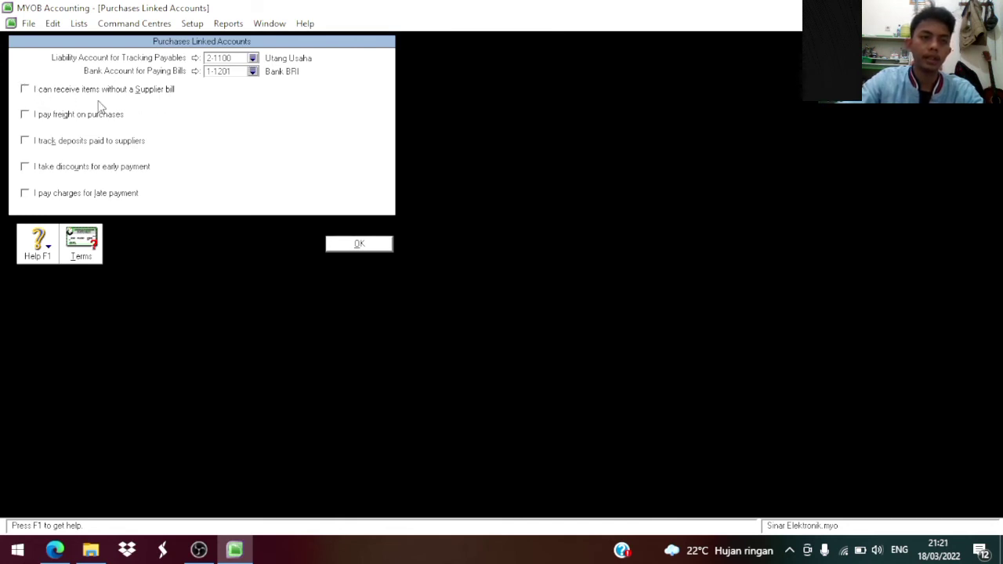
Enable freight on purchases, supplier deposits, early payment discounts and late payment charges for purchases.
click(25, 115)
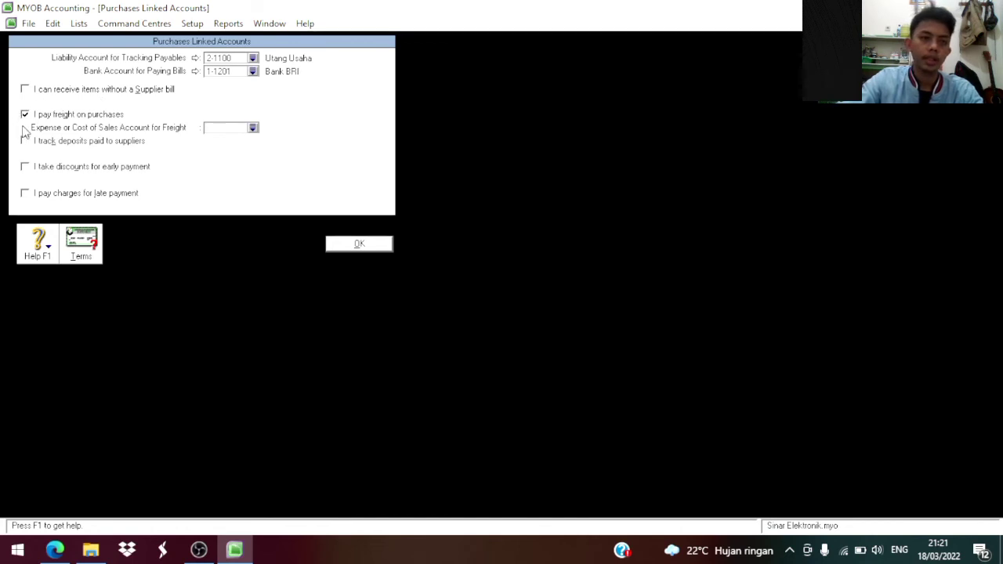
click(25, 141)
click(25, 167)
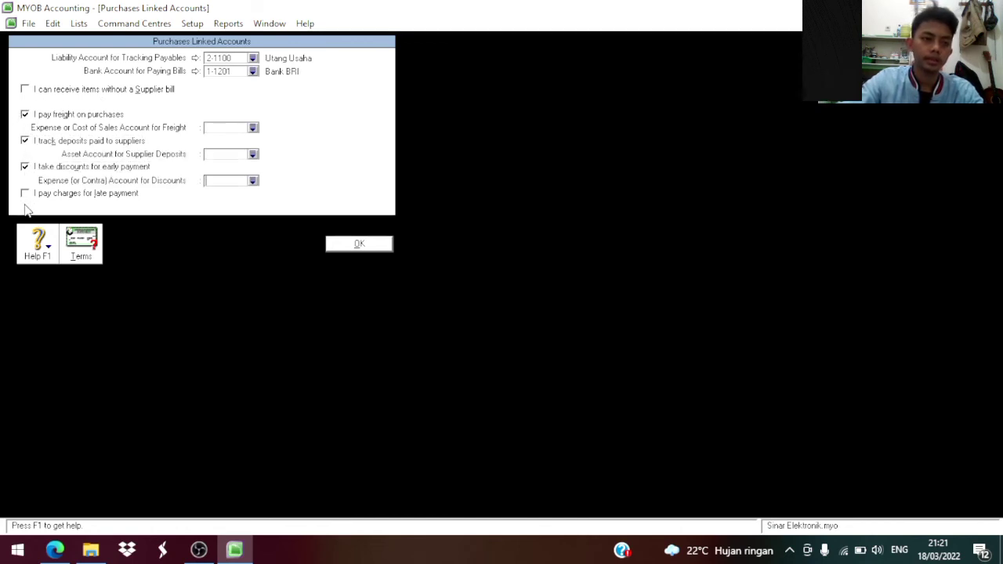
click(25, 193)
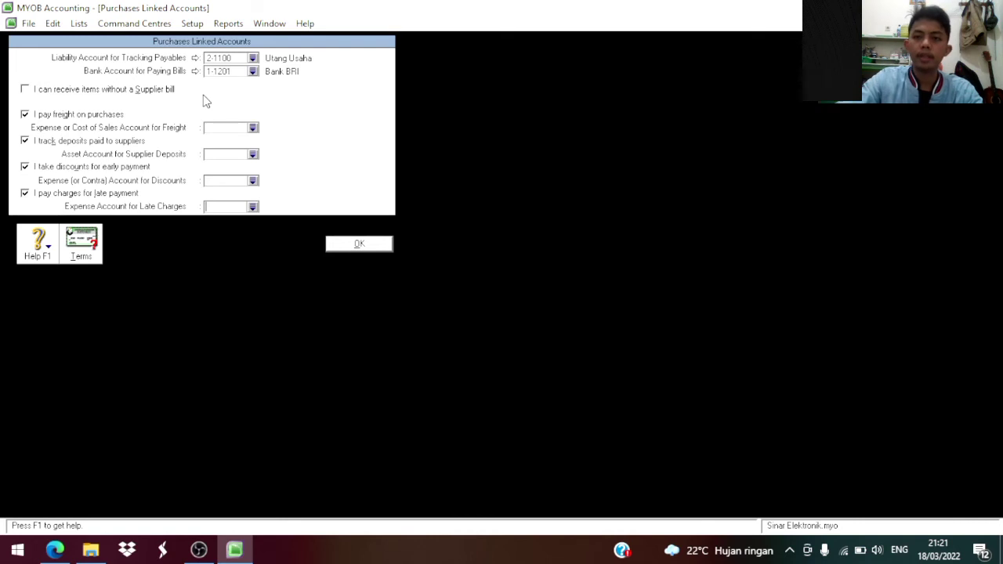
Link 6-1700 Ongkos Angkut for freight on purchases and 1-1502 Uang Muka Pembelian for supplier deposits.
click(252, 128)
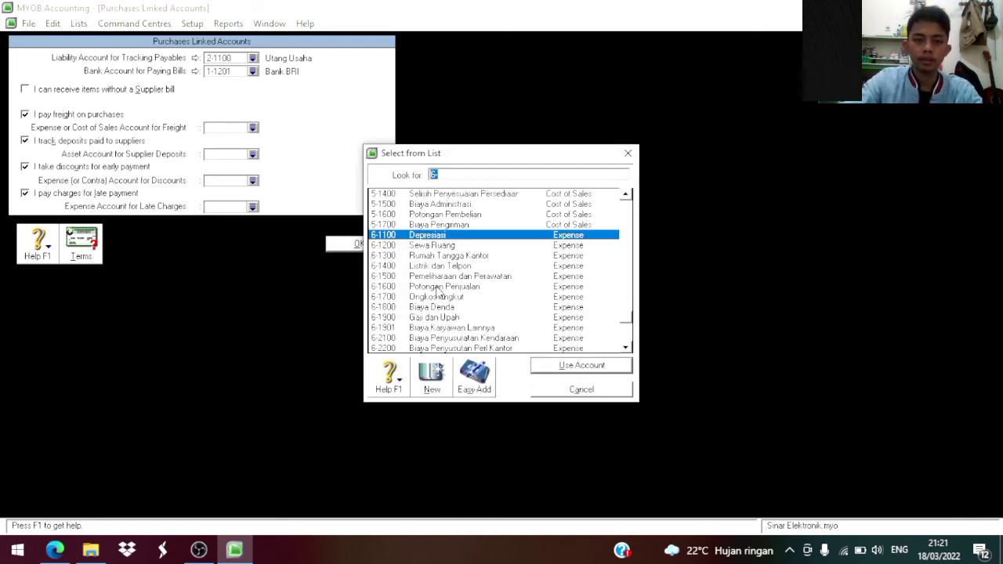
click(435, 297)
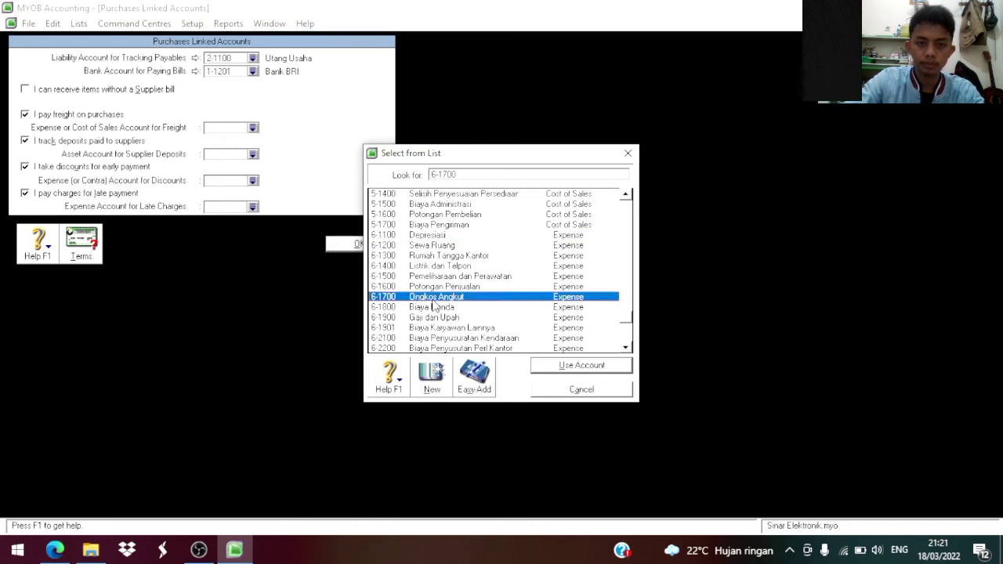
click(543, 369)
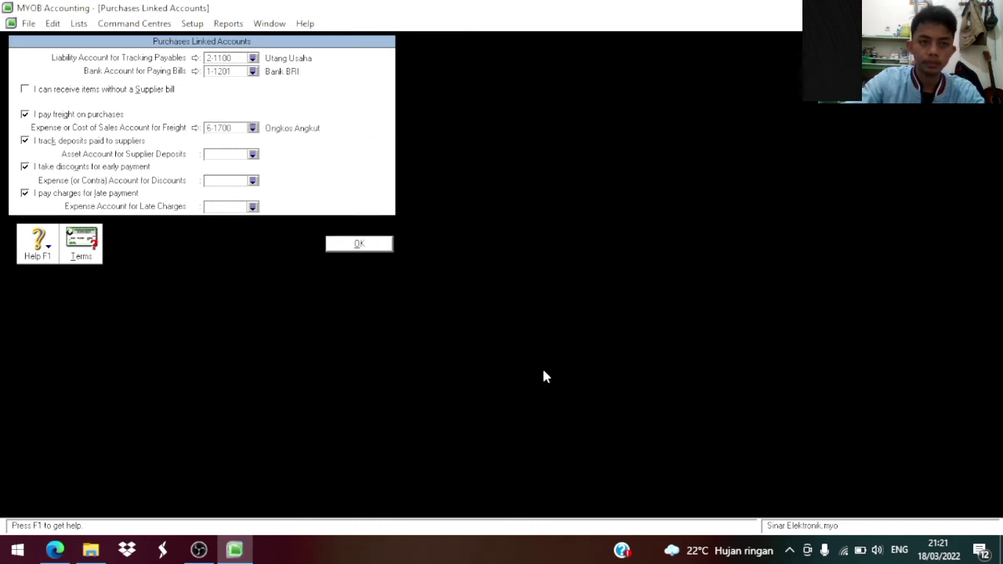
click(254, 154)
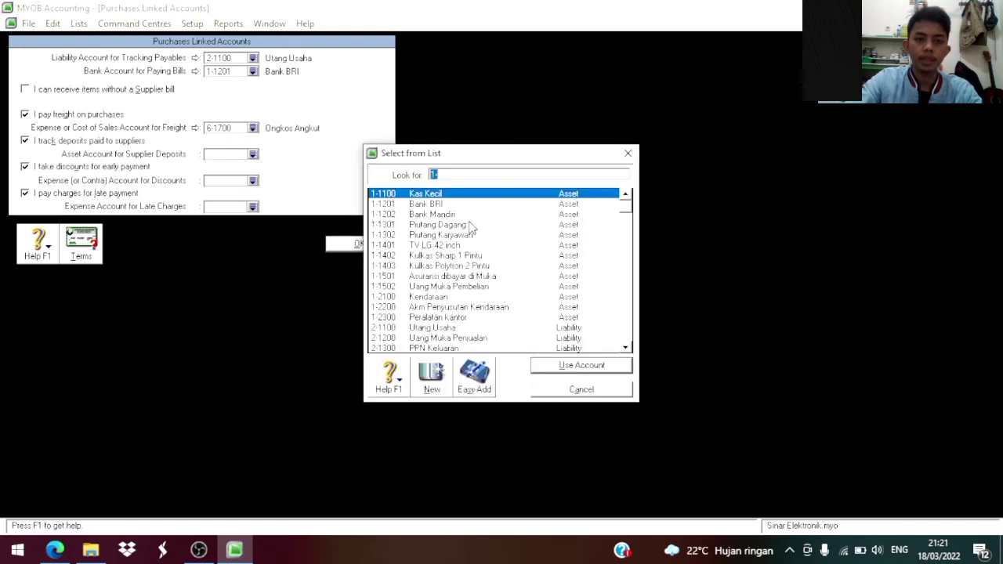
click(448, 287)
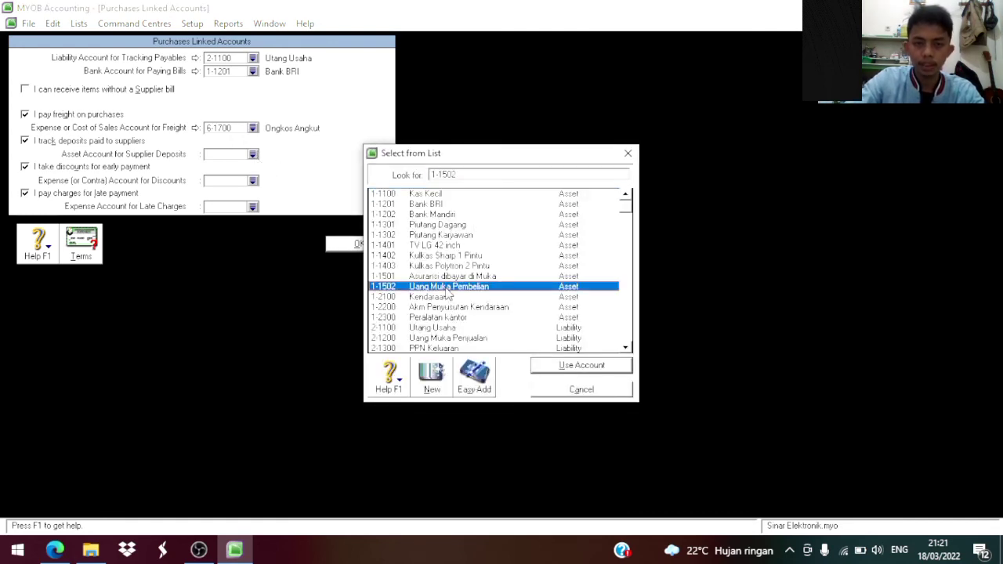
click(580, 366)
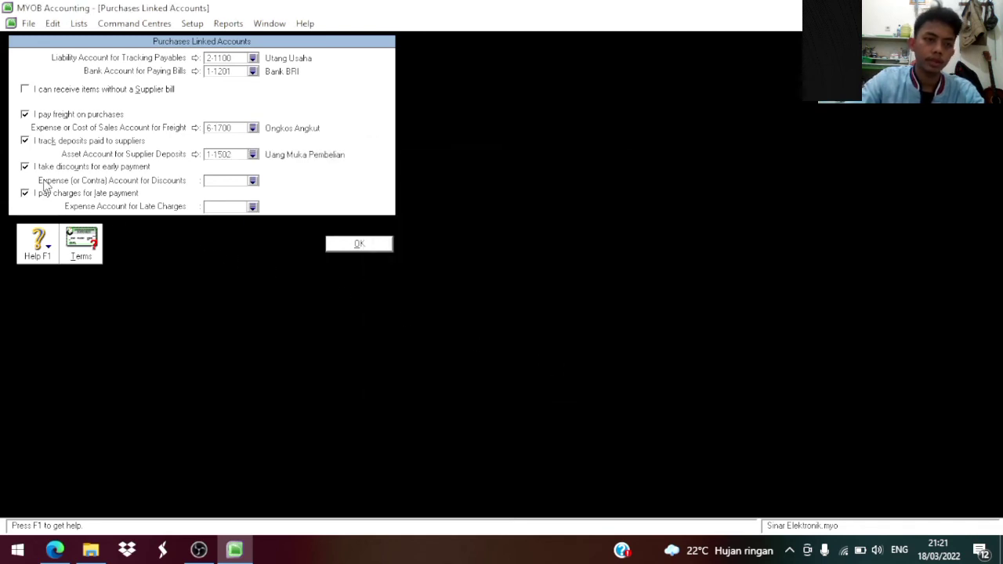
Link 5-1600 Potongan Pembelian for purchase discounts and 6-1800 Biaya Denda for late charges, and confirm the purchases linked accounts.
click(252, 181)
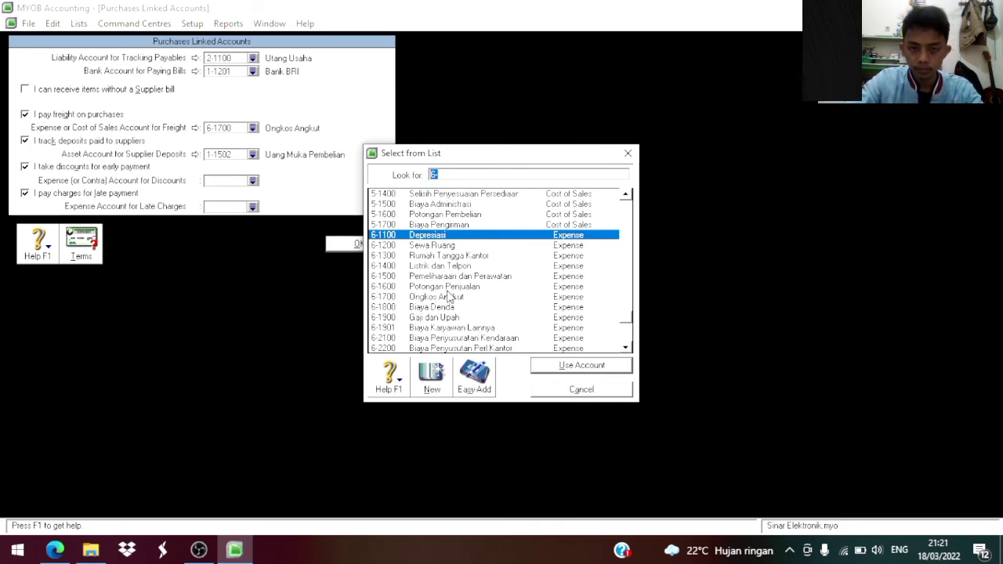
text(1600)
click(428, 218)
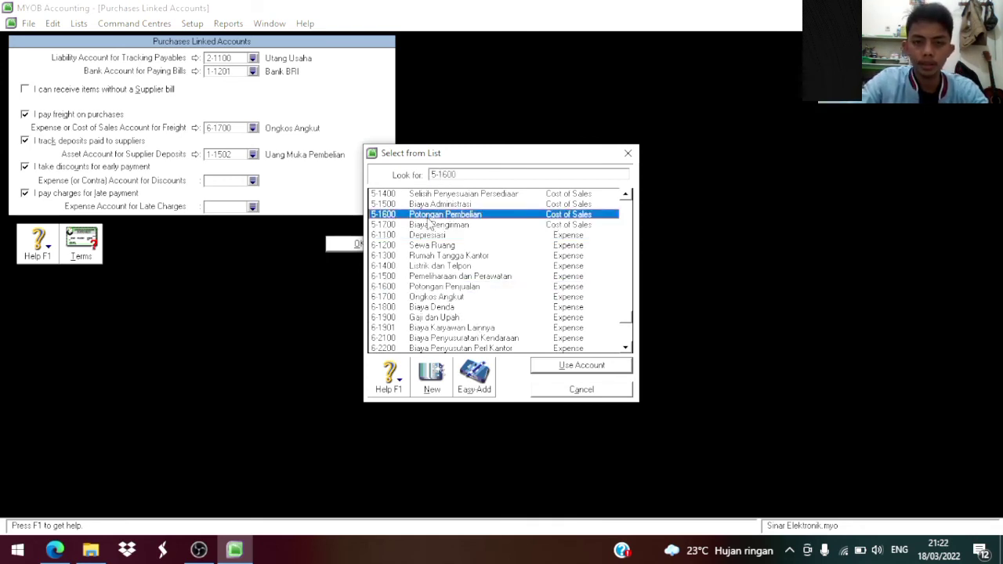
click(546, 365)
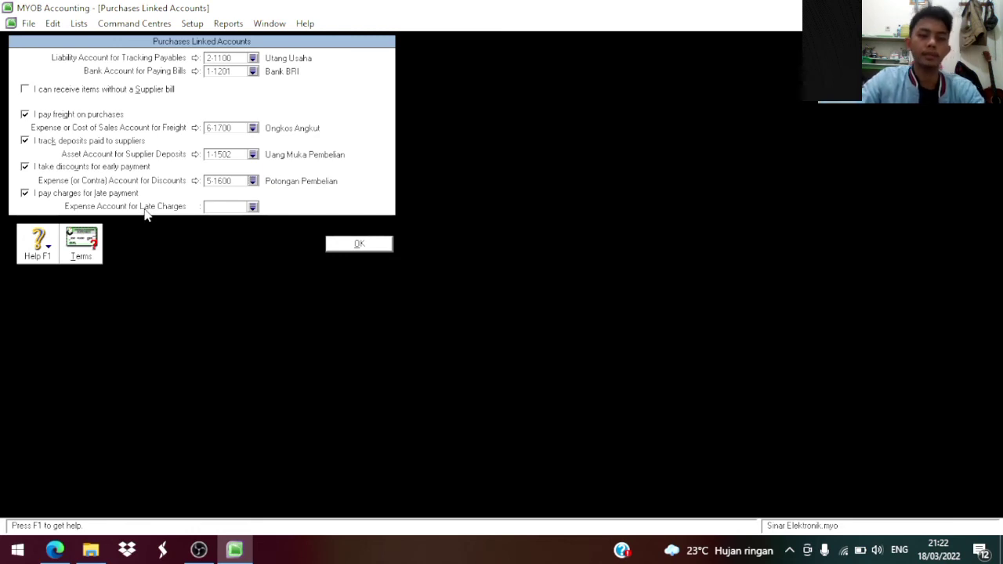
click(252, 206)
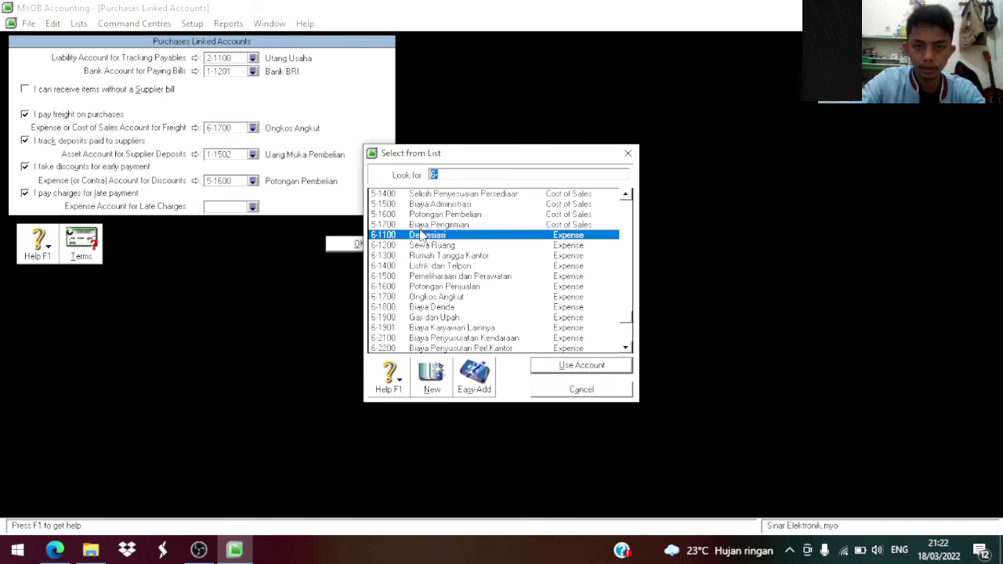
click(426, 308)
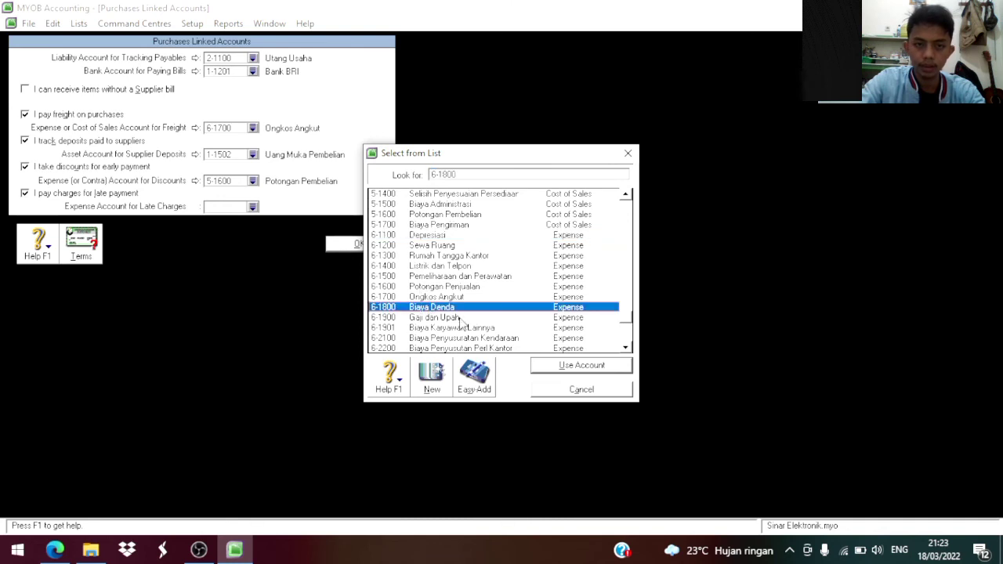
click(547, 368)
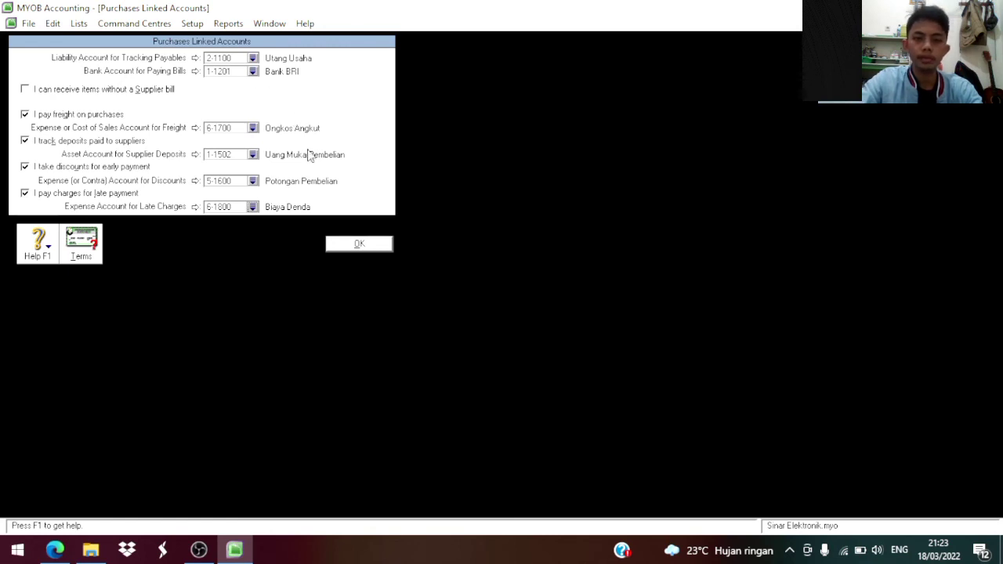
click(335, 247)
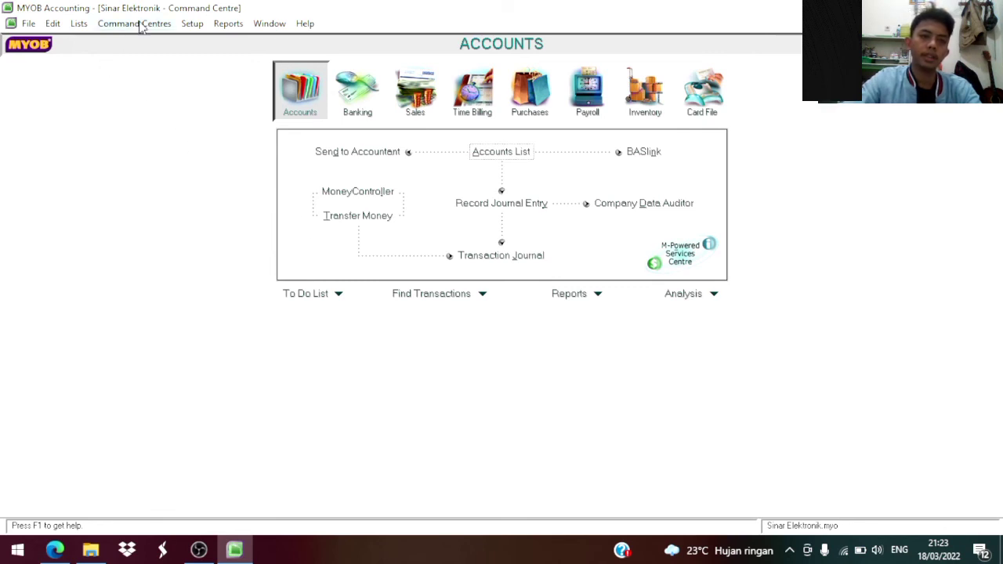
In the payroll linked accounts, select 1-1201 Bank BRI as the bank account for both cash and cheque payments.
click(193, 24)
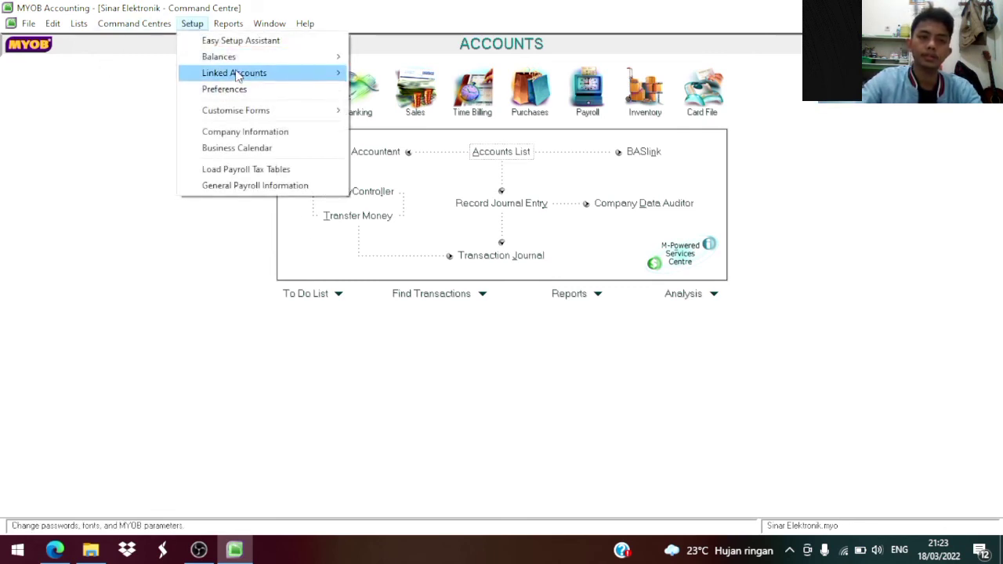
mouse_move(298, 81)
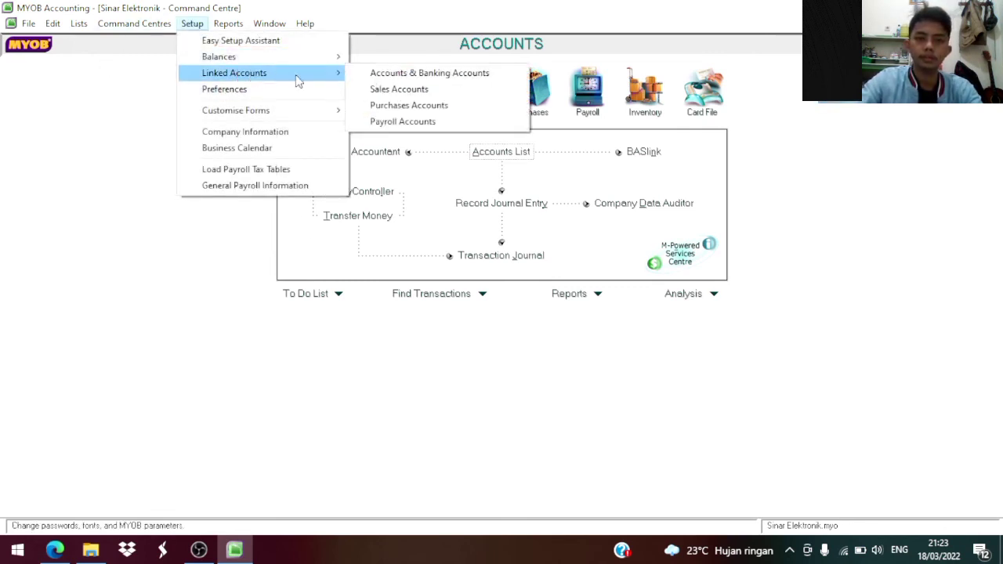
click(397, 126)
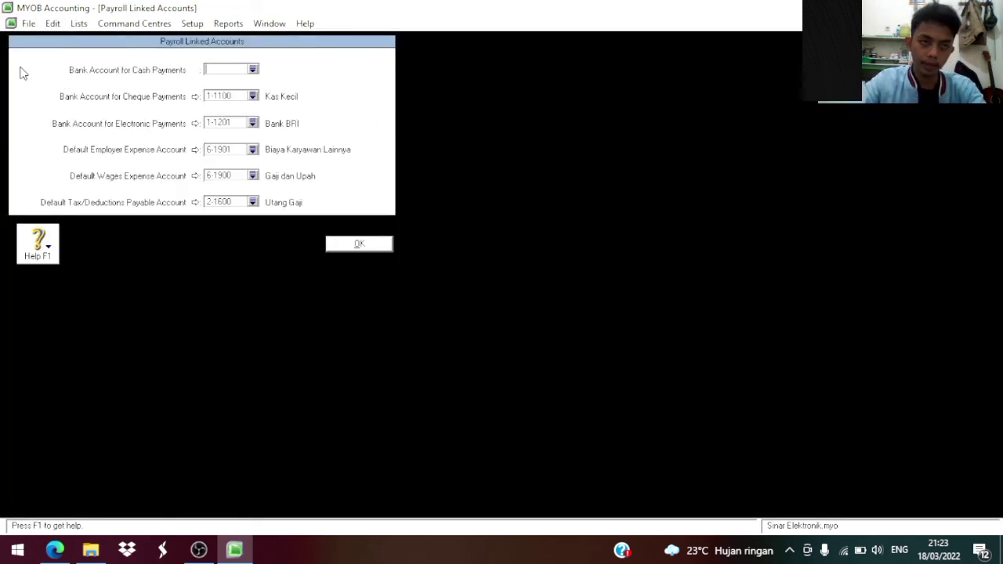
click(252, 70)
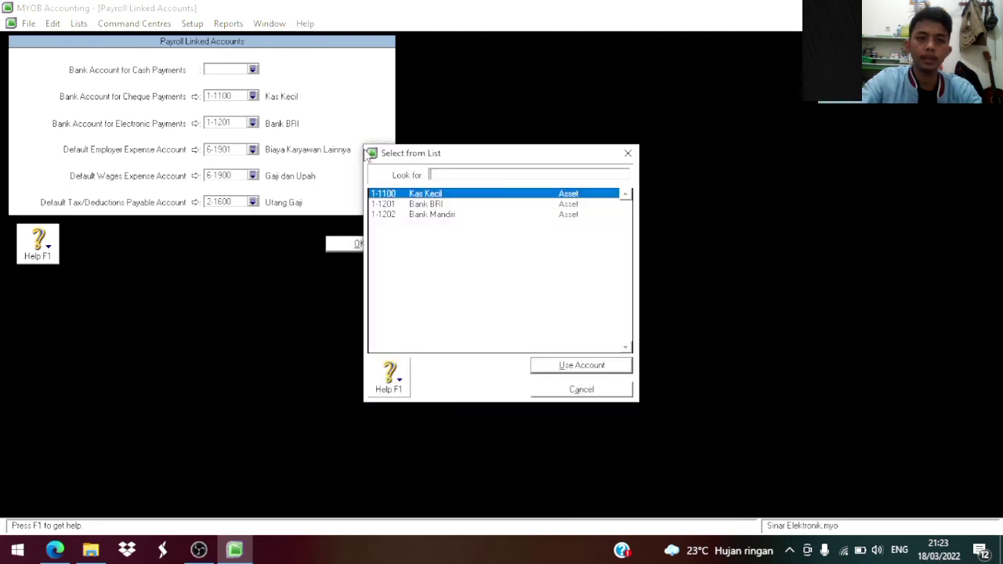
click(462, 205)
click(560, 371)
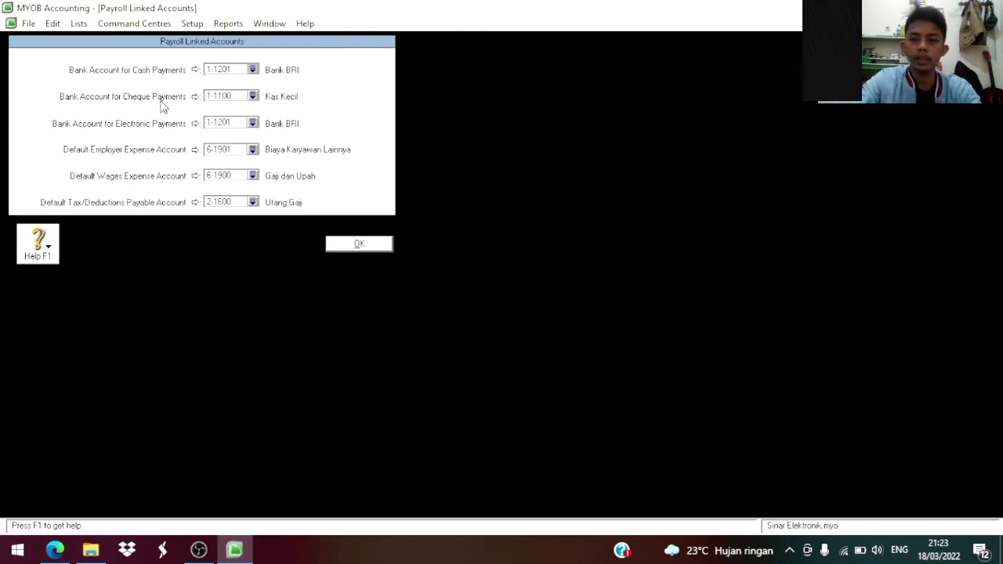
click(252, 96)
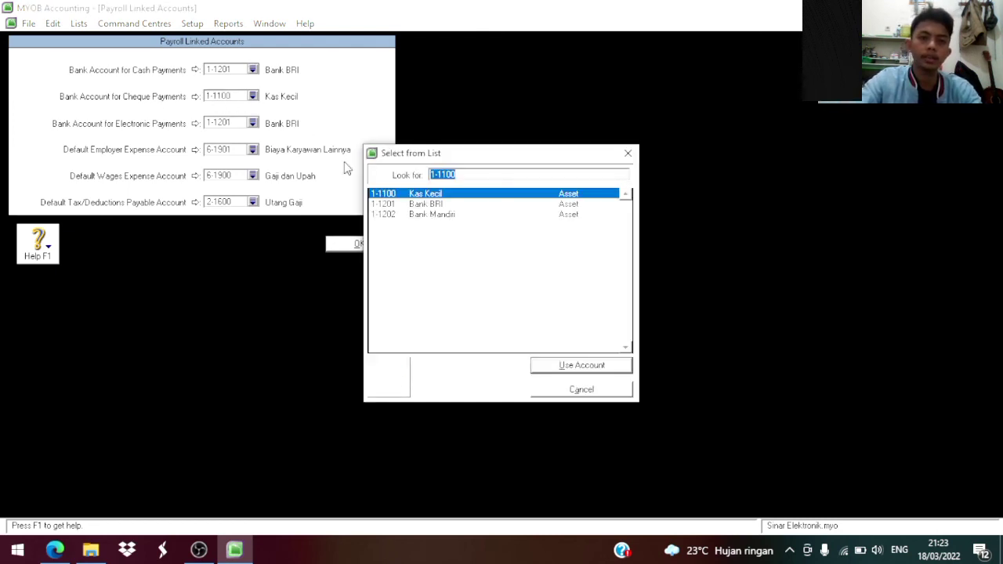
click(423, 204)
click(536, 370)
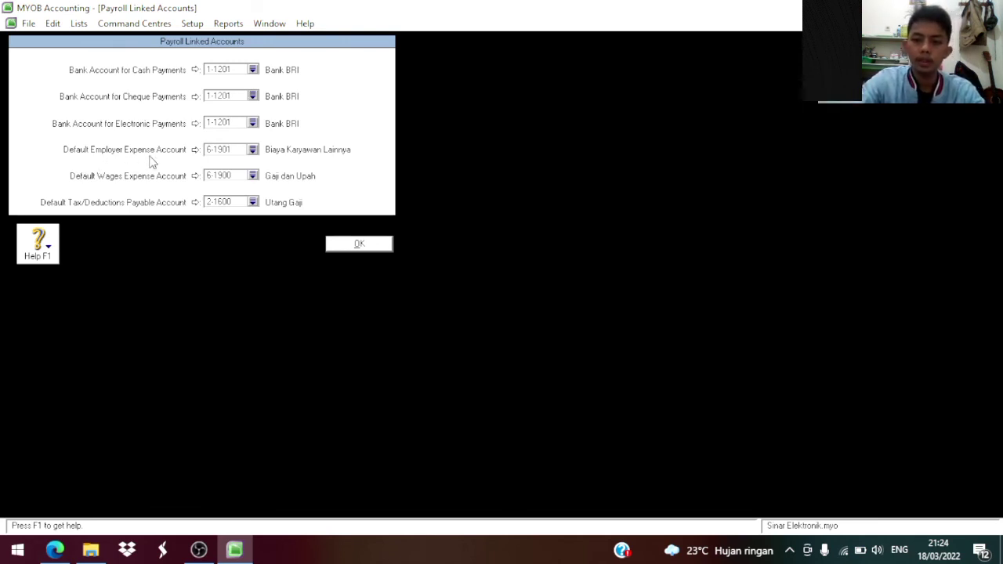
Set the default employer expense account to 6-1900 Gaji dan Upah and tax/deductions payable to 2-1500 Utang Pajak, and confirm the payroll linked accounts.
click(249, 150)
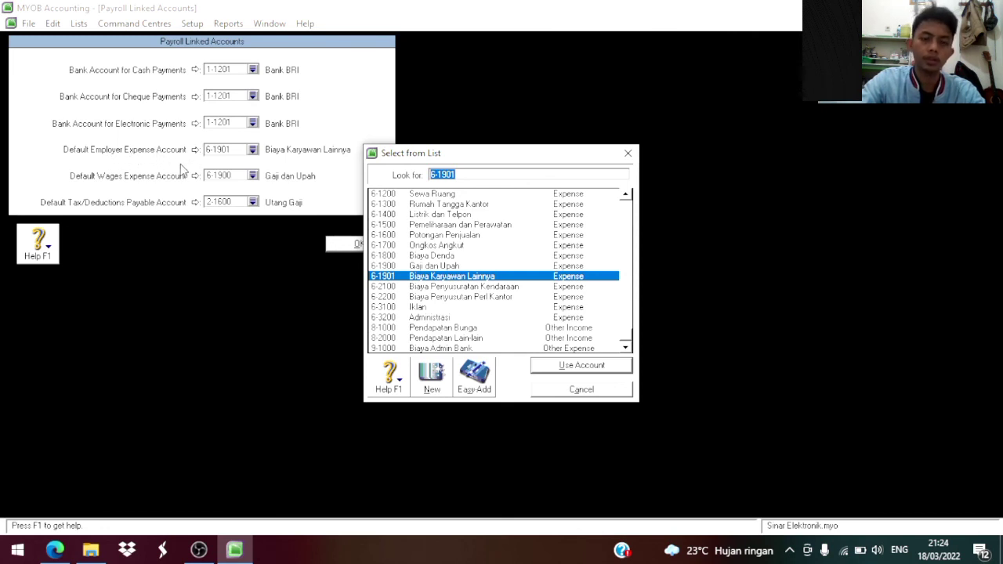
click(448, 267)
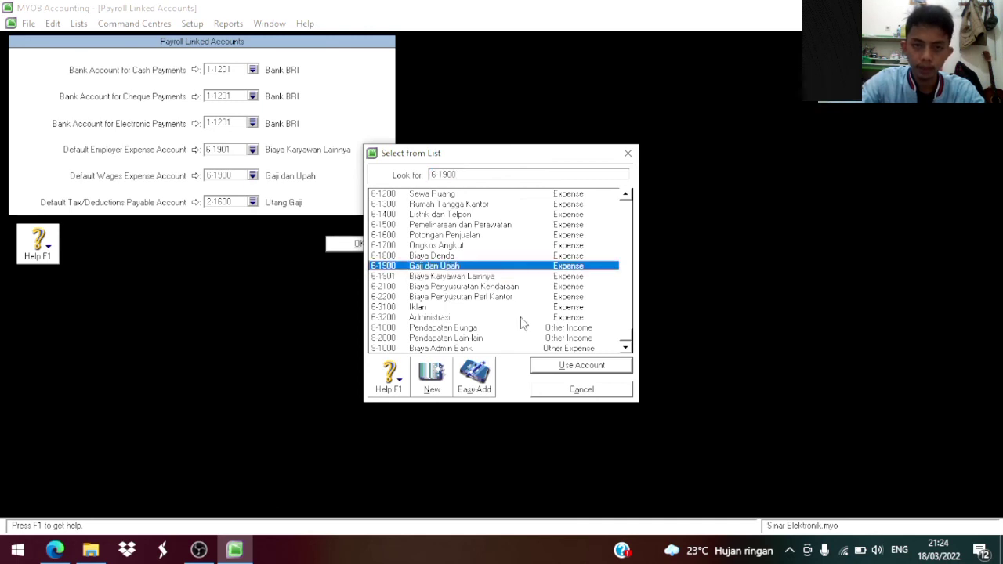
click(556, 366)
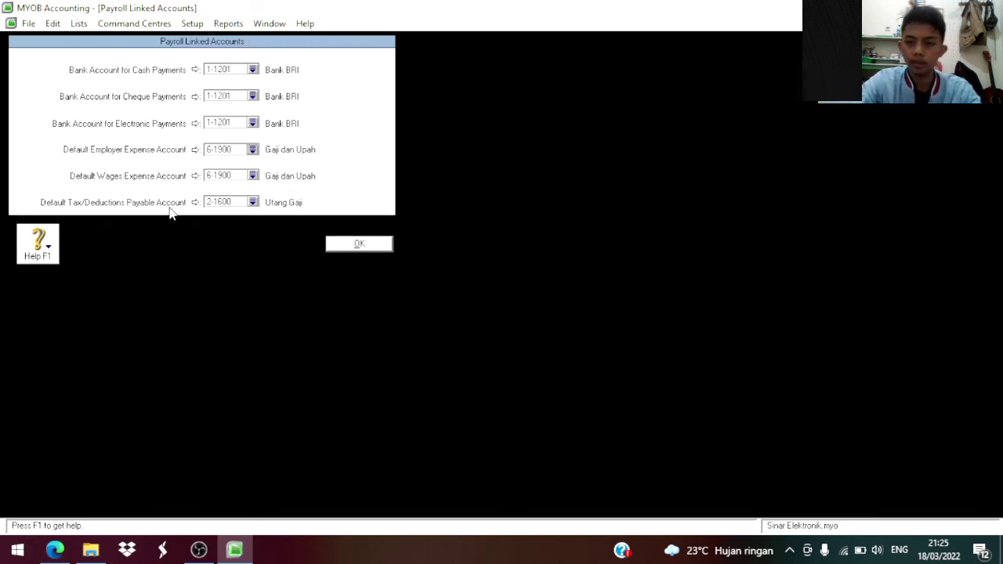
click(252, 202)
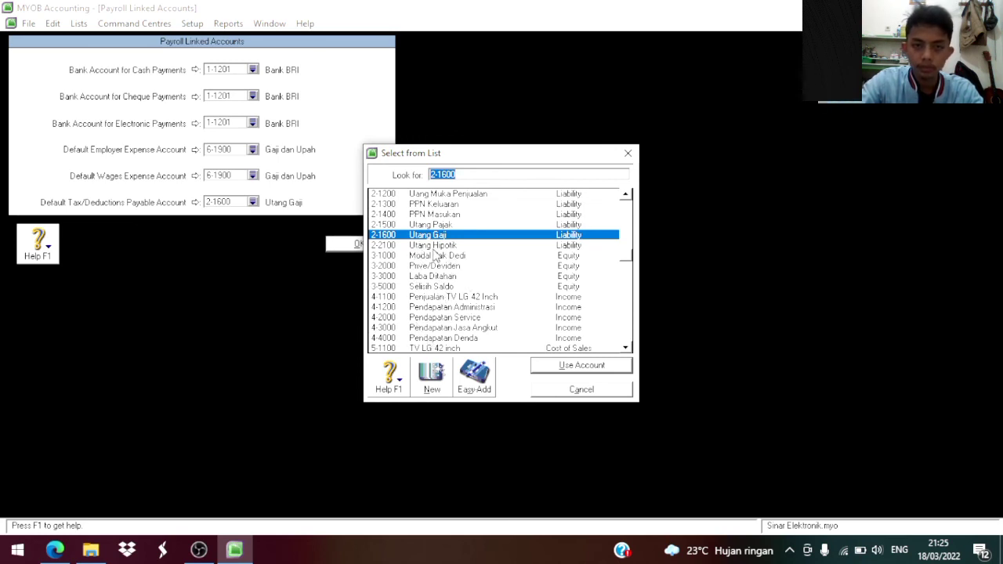
click(439, 225)
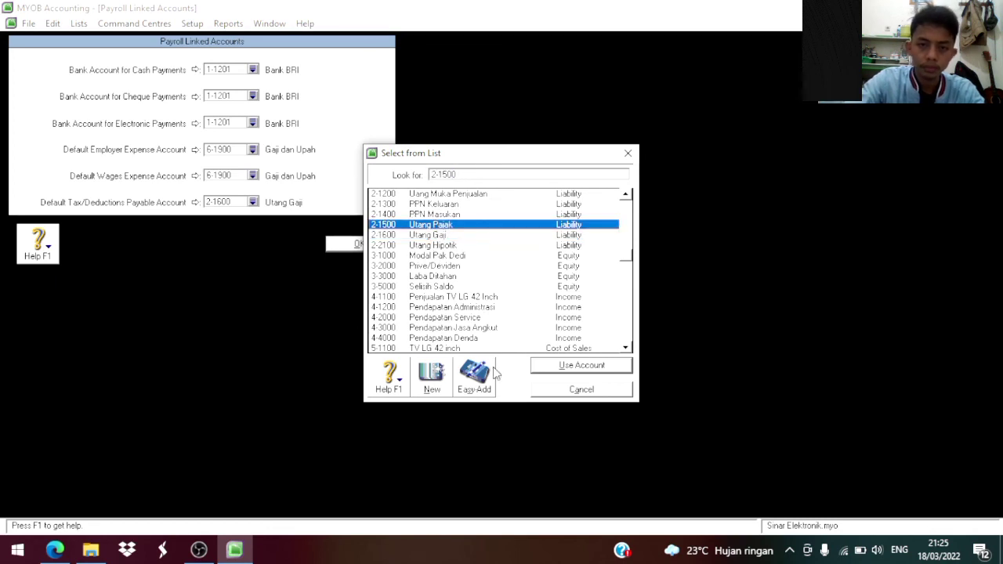
click(556, 367)
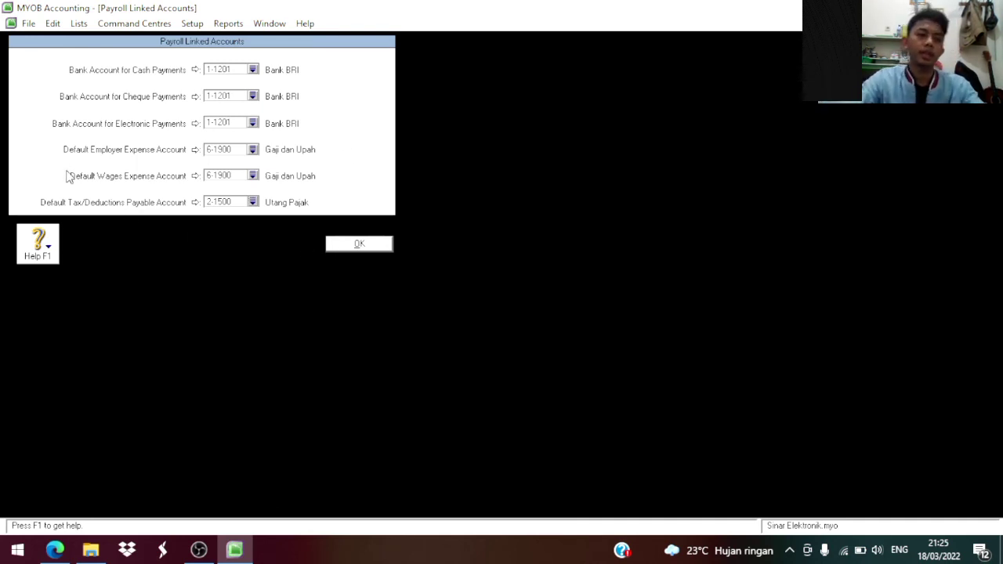
click(361, 249)
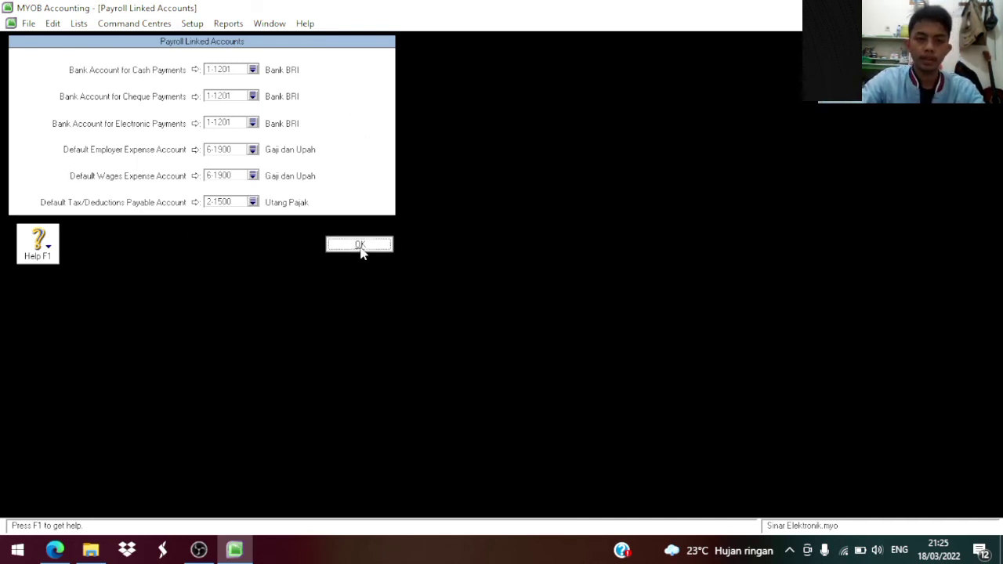